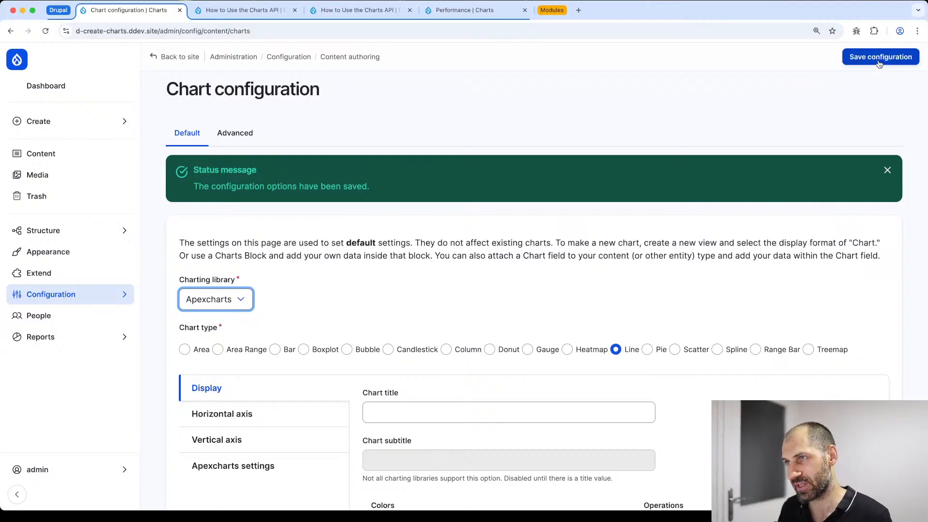
Save the default chart configuration with Apexcharts as the charting library and Line as the chart type.
left_click(879, 64)
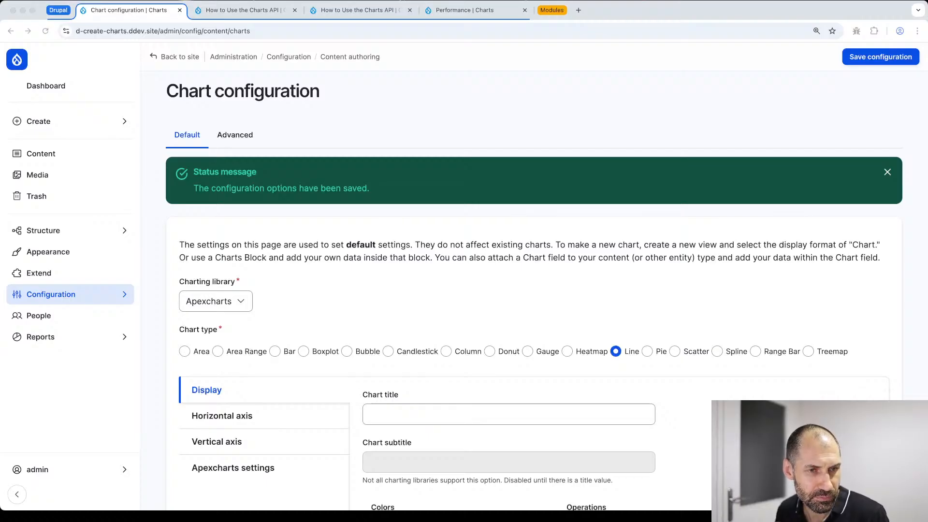
left_click(334, 130)
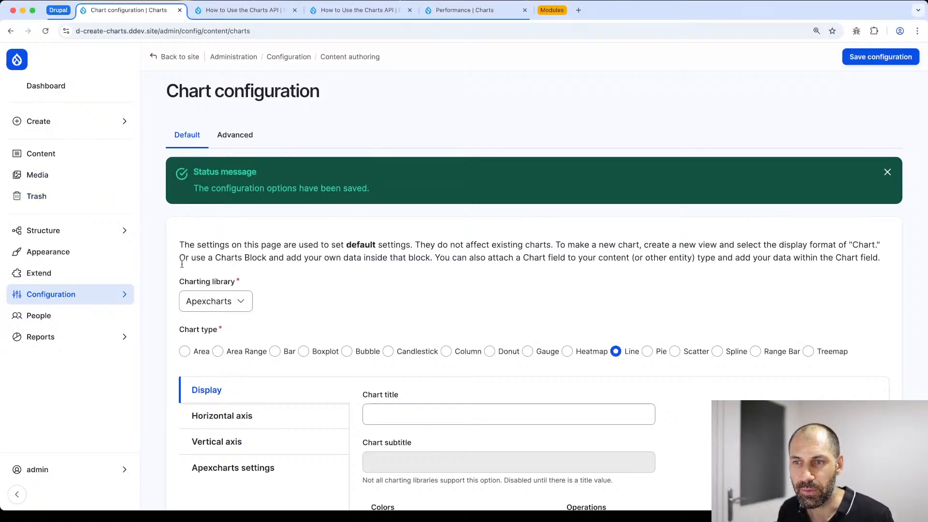
Filter the site's module list by "charts" and check which Charts submodules are enabled, including Charts Blocks.
left_click(111, 270)
left_click(219, 254)
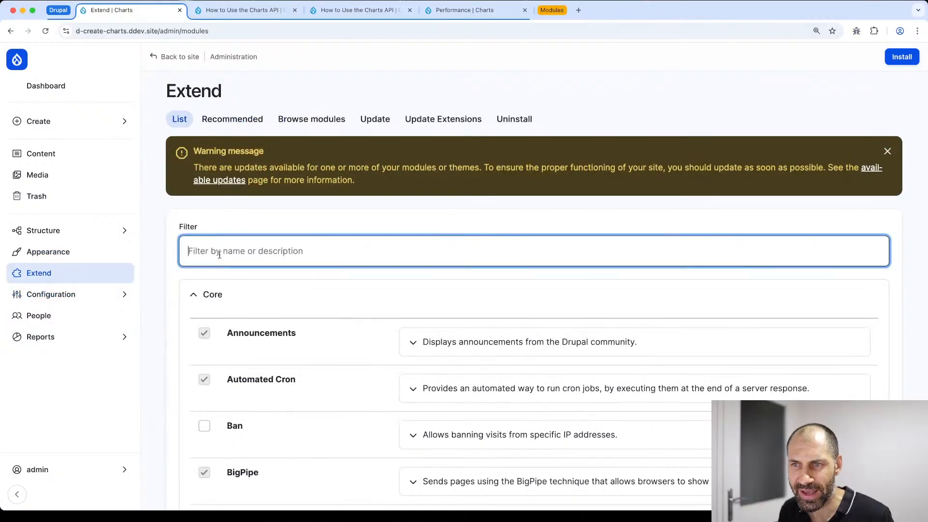
type("charts")
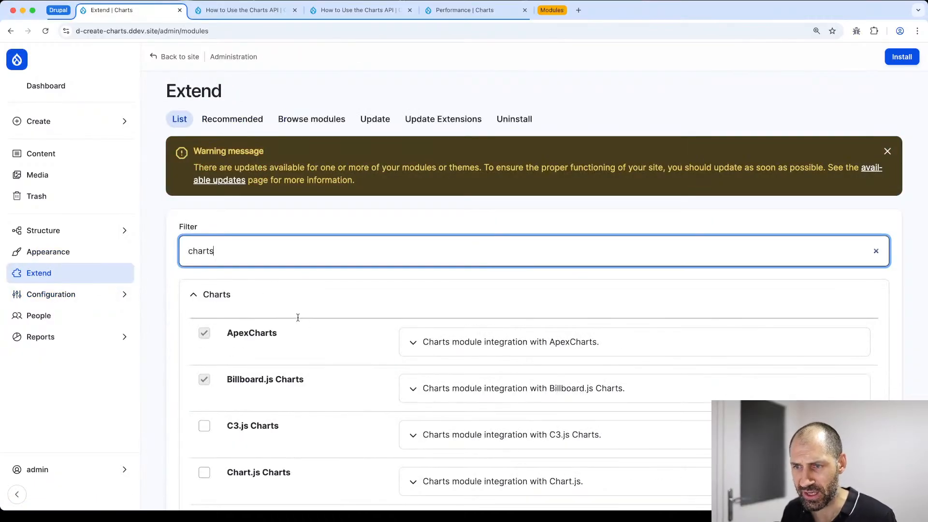
scroll(298, 318, "down", 6)
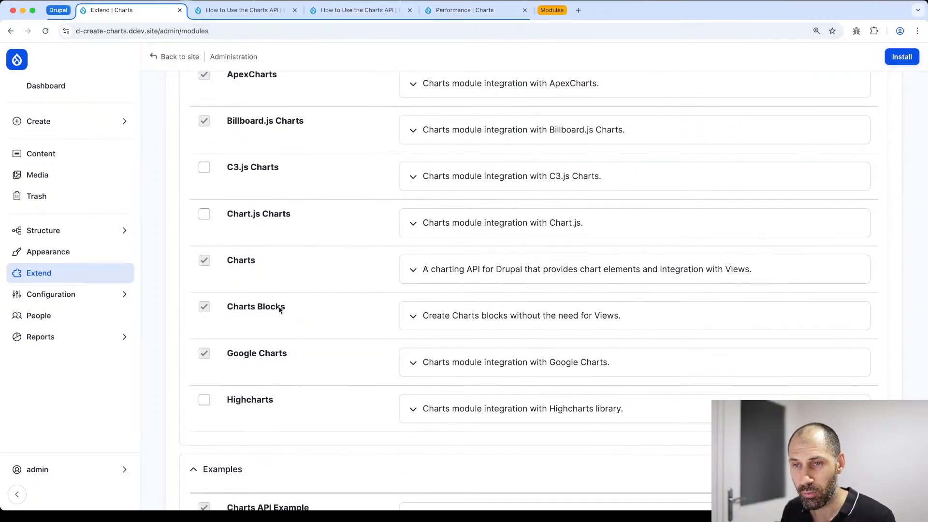
Open the block layout and add a Charts block to the Sidebar region of the Olivero for Drupal CMS theme.
left_click(85, 155)
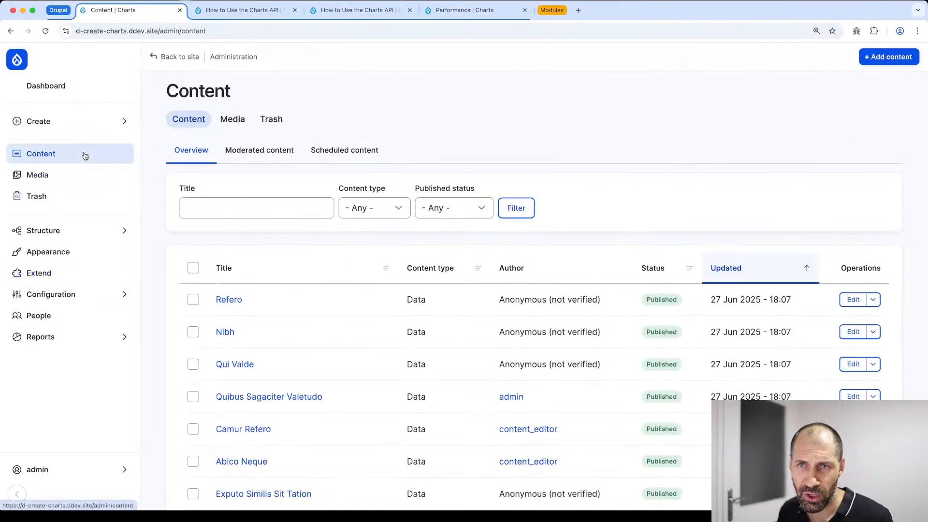
left_click(66, 234)
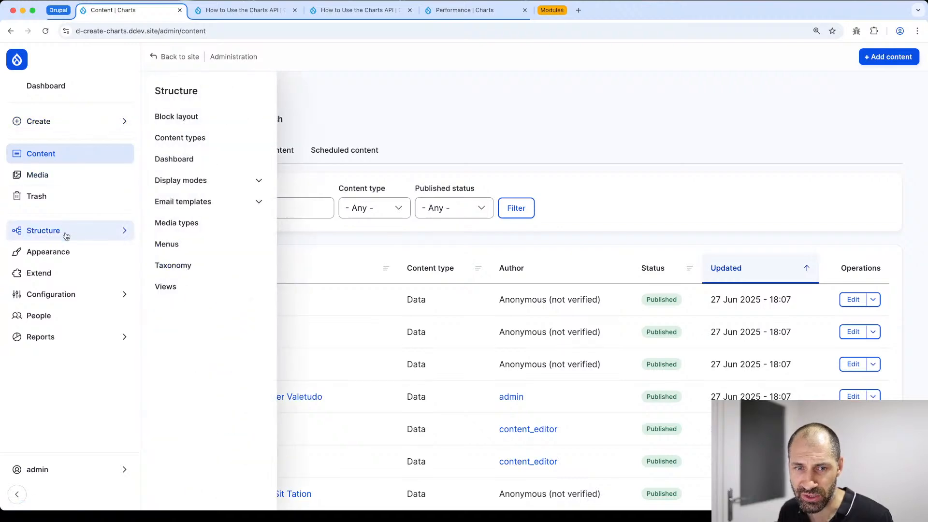
left_click(198, 118)
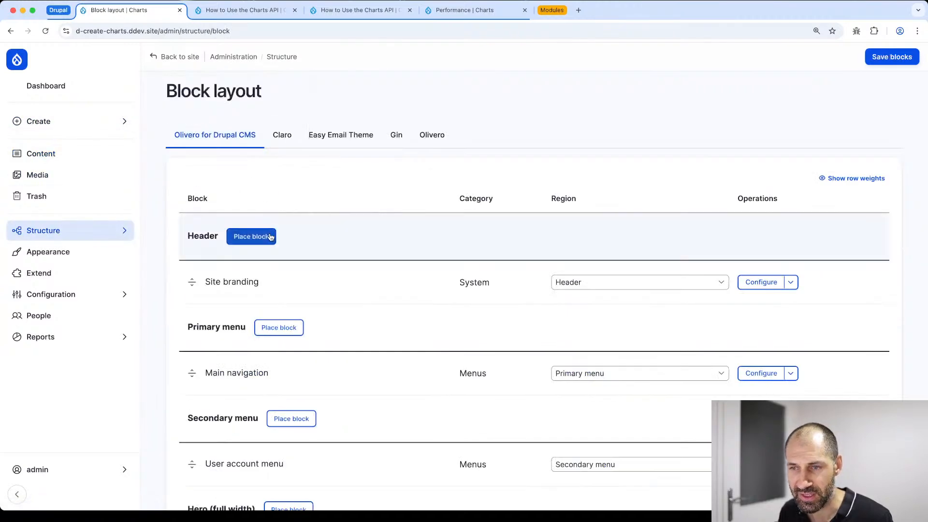
scroll(270, 237, "down", 12)
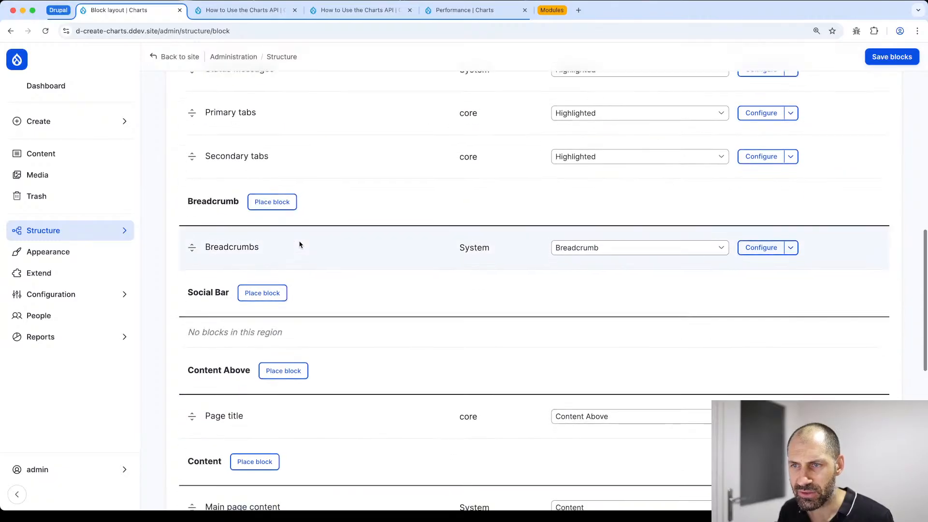
scroll(290, 271, "down", 5)
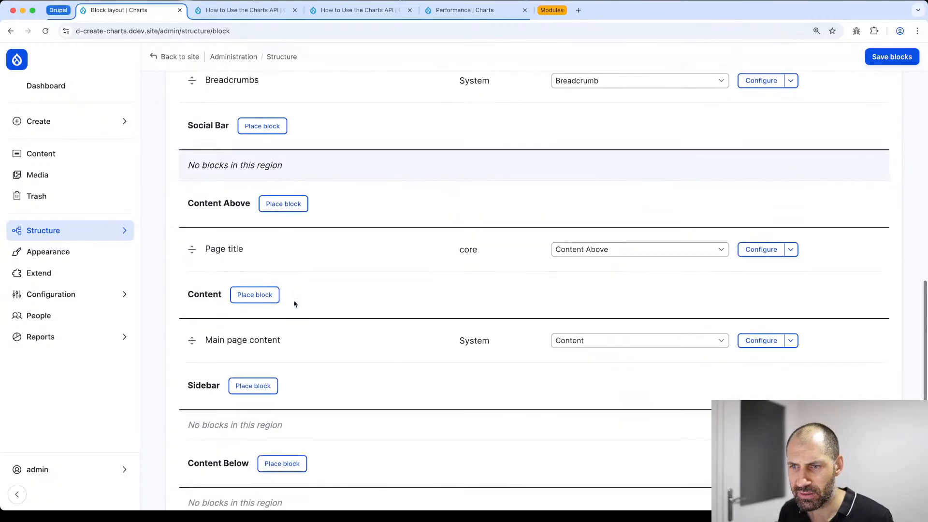
scroll(286, 309, "down", 3)
left_click(253, 313)
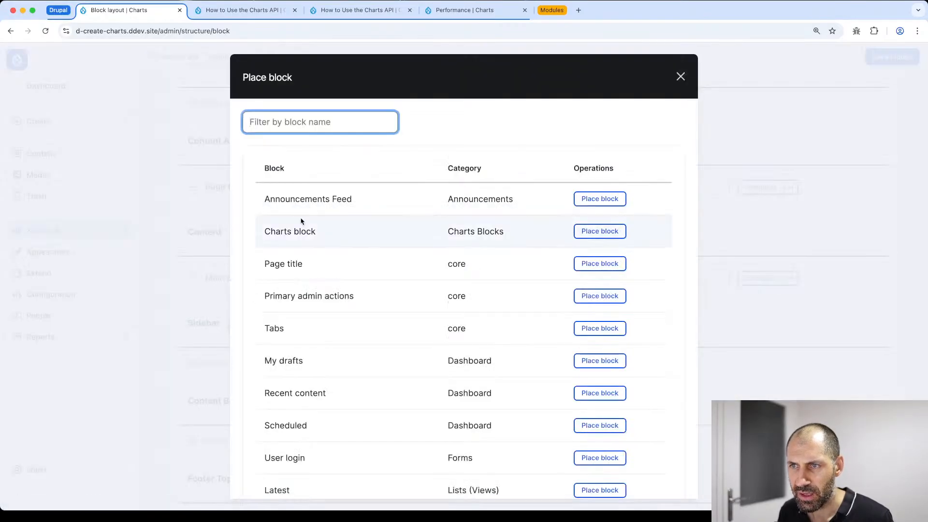
left_click_drag(330, 241, 250, 244)
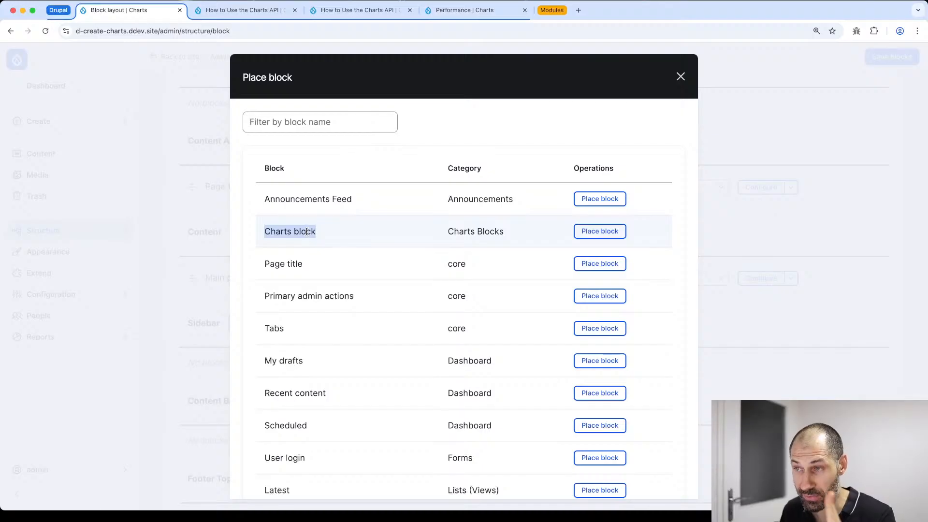
left_click(615, 233)
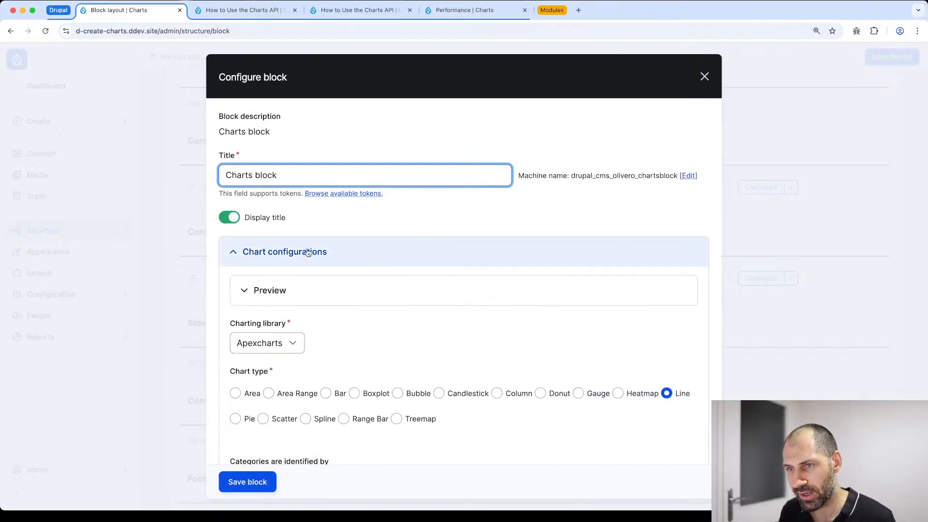
Look through the Charts block's configuration options and expand the section for importing data from CSV.
scroll(330, 265, "down", 3)
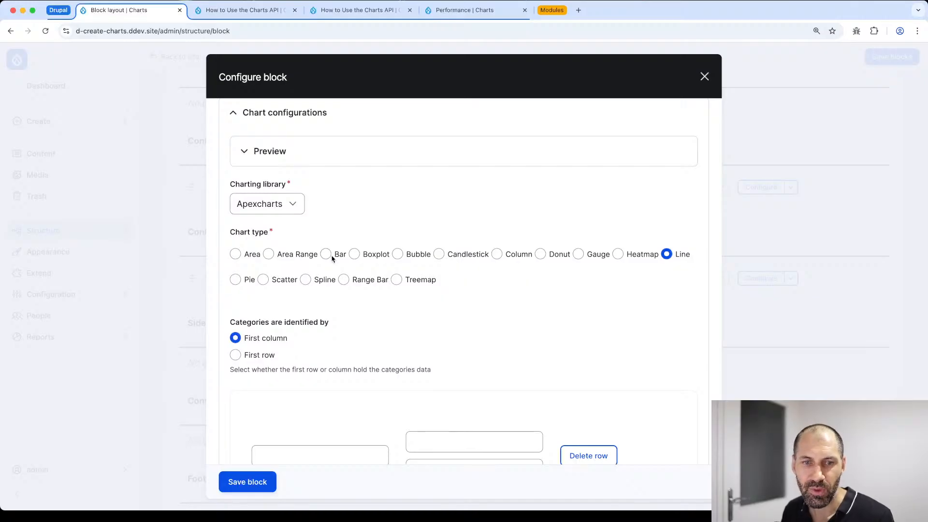
scroll(342, 223, "down", 10)
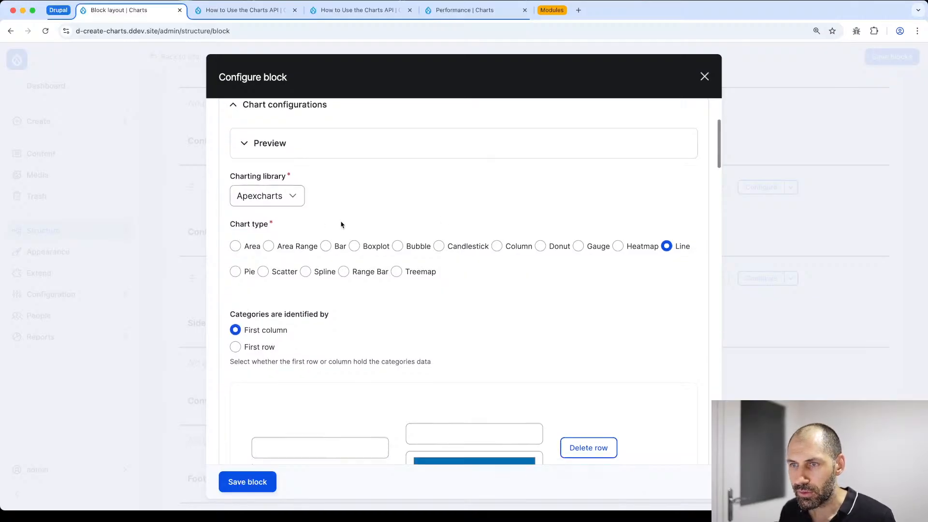
scroll(342, 226, "down", 15)
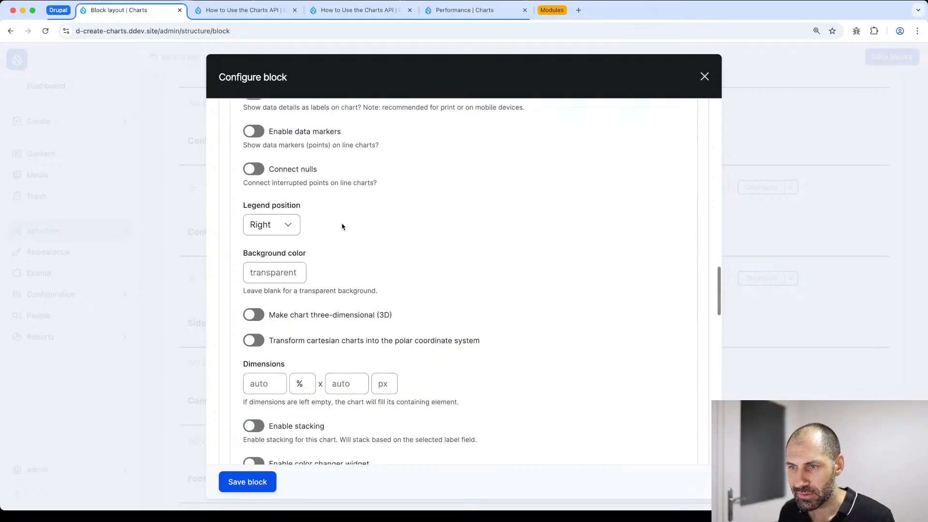
scroll(342, 227, "up", 20)
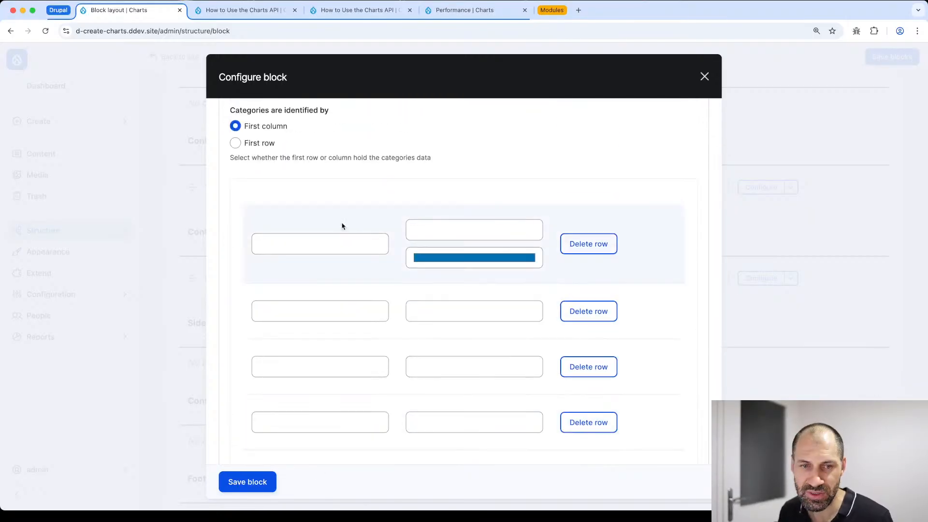
scroll(342, 227, "up", 5)
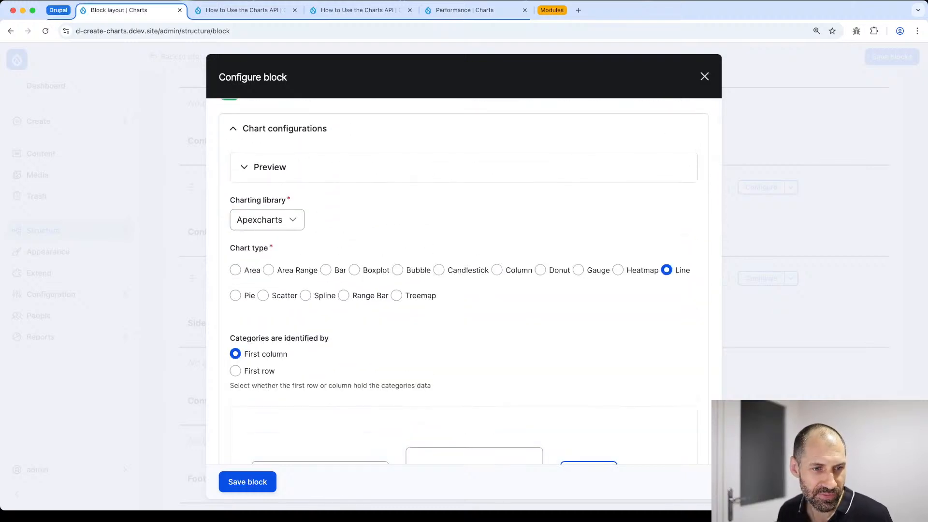
key("super+Tab")
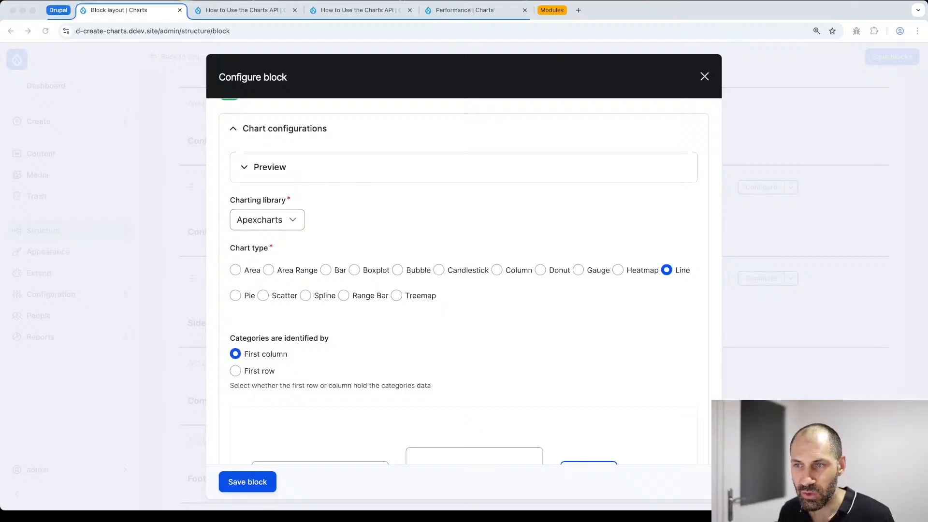
scroll(292, 309, "down", 10)
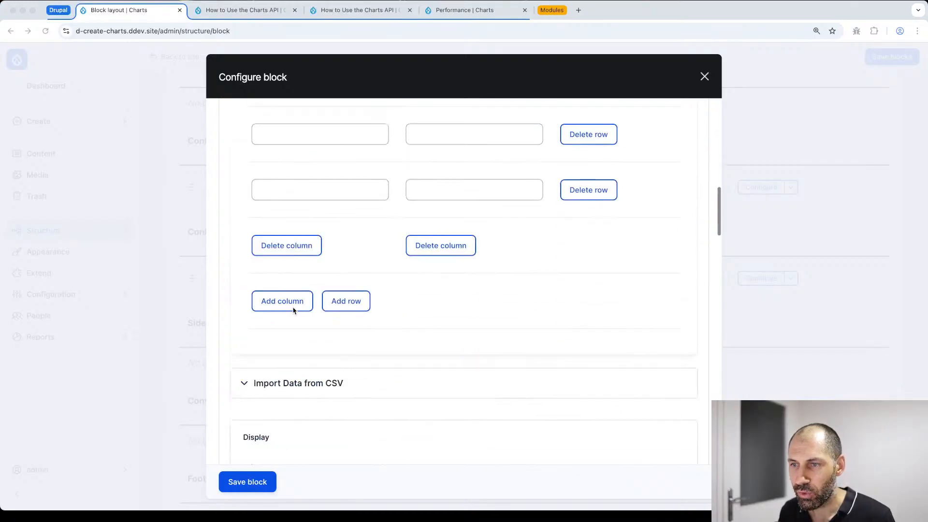
left_click(299, 322)
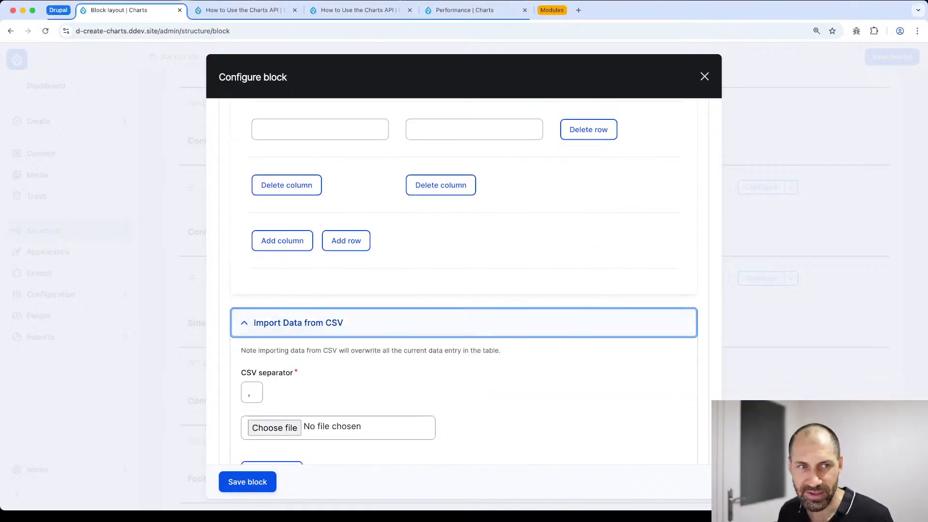
Preview the file Drupal Charts - Complex.csv, upload it into the Charts block, and review the imported table rows.
key("super+Tab")
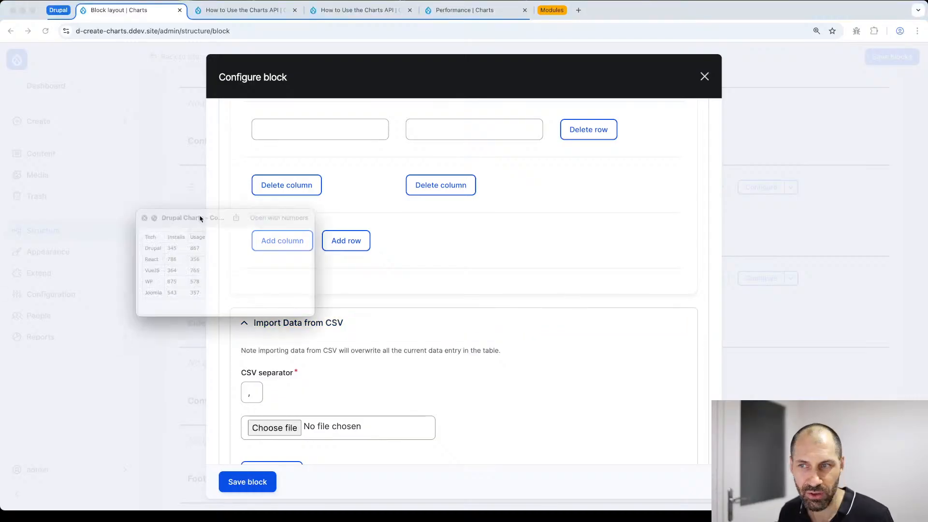
left_click_drag(203, 217, 448, 210)
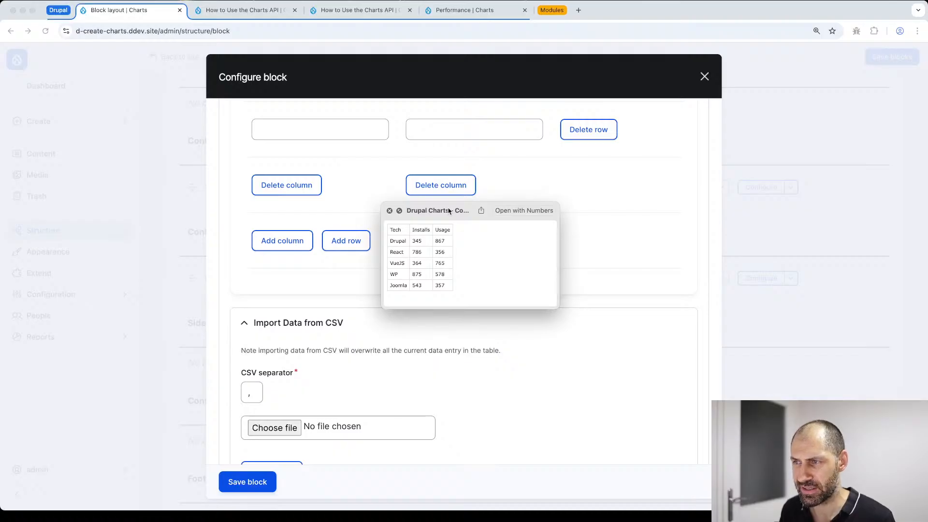
key("space")
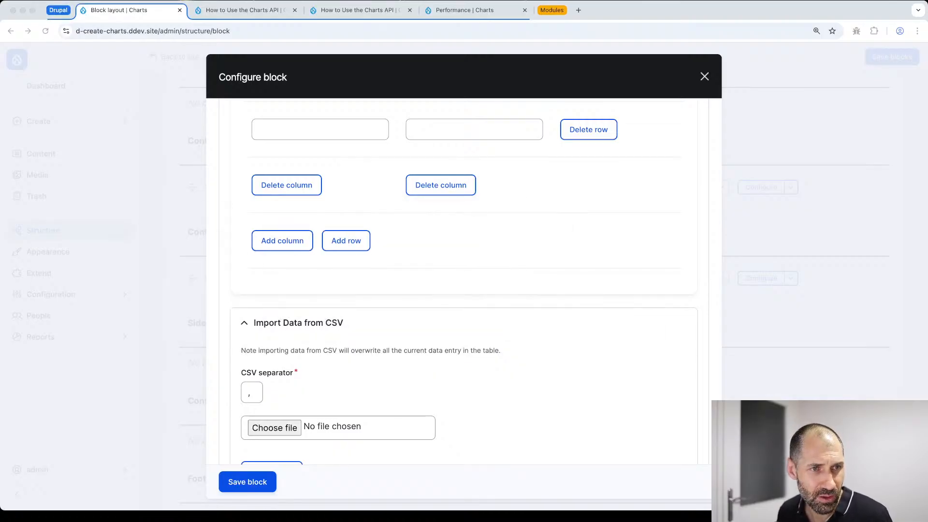
left_click_drag(271, 519, 309, 428)
scroll(325, 408, "down", 2)
left_click(278, 407)
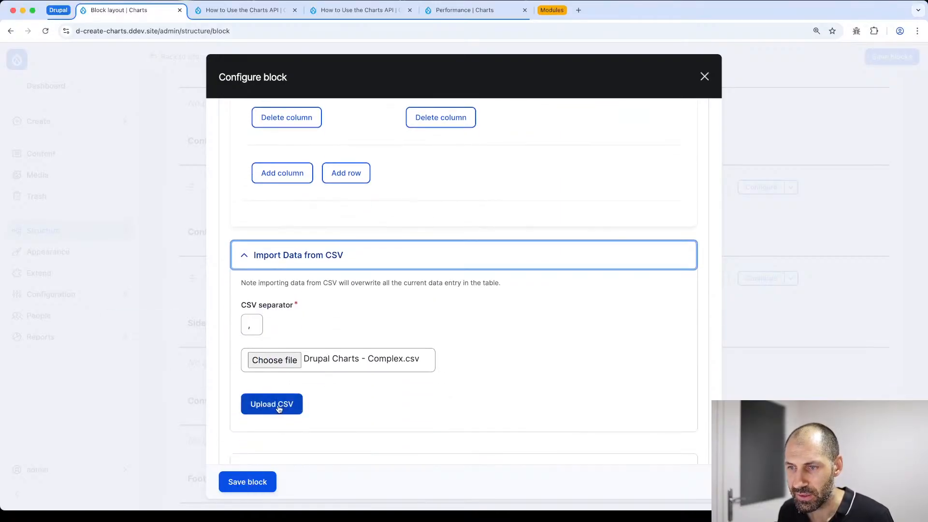
scroll(371, 369, "down", 10)
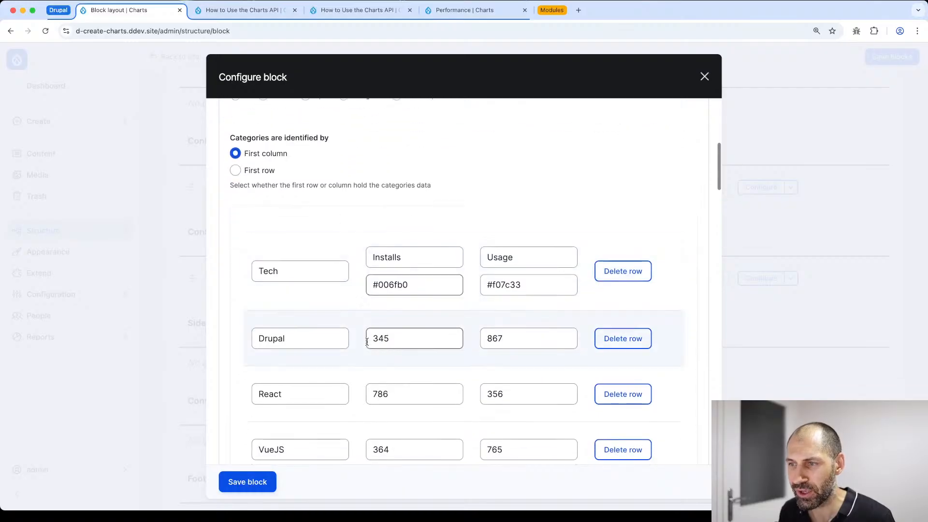
scroll(418, 297, "down", 4)
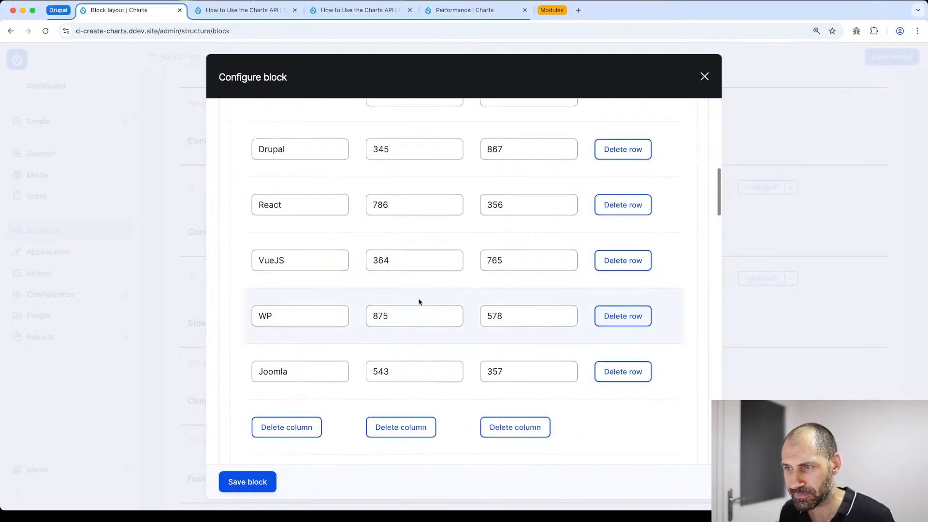
Generate a preview of the line chart from the imported data, then collapse the preview.
scroll(418, 302, "up", 8)
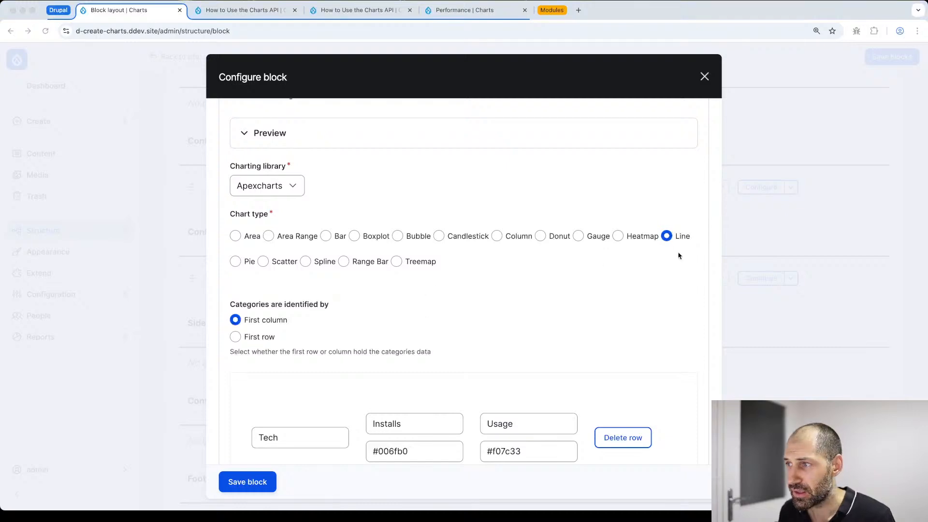
scroll(255, 164, "up", 1)
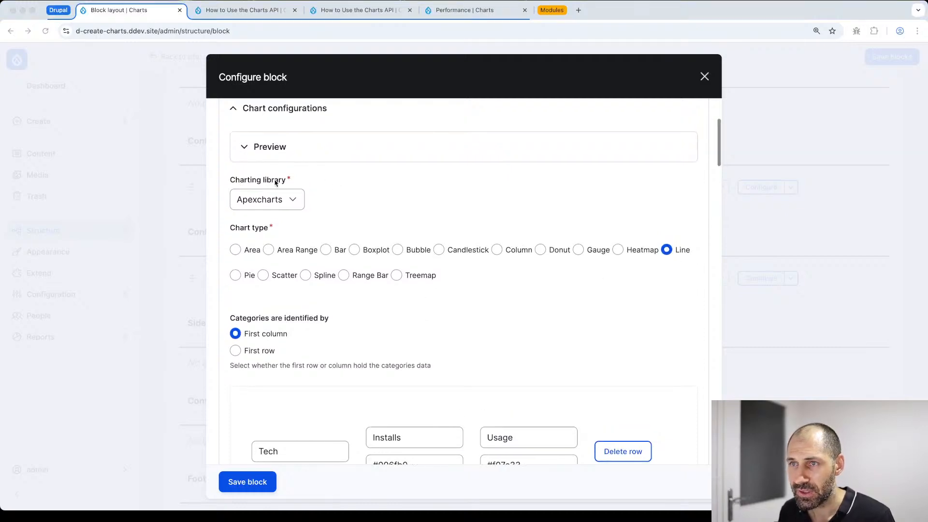
left_click(256, 151)
left_click(257, 148)
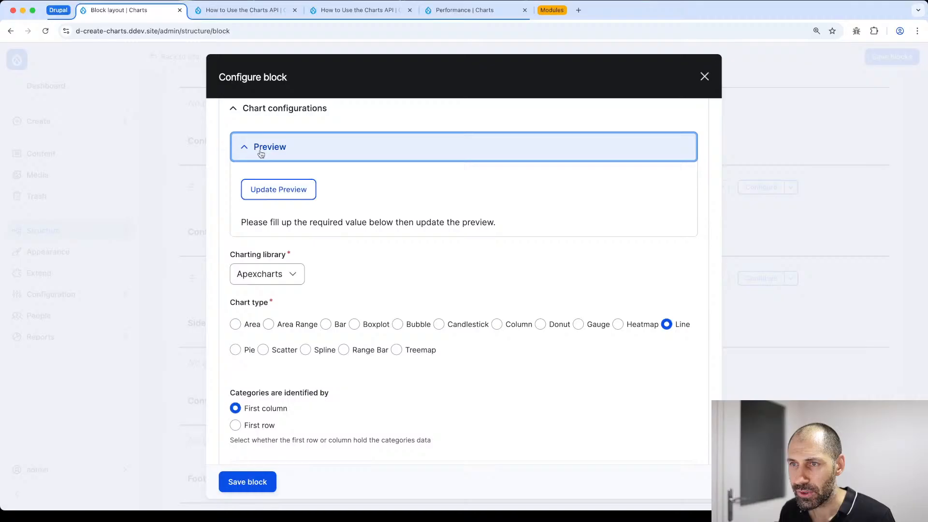
left_click(283, 193)
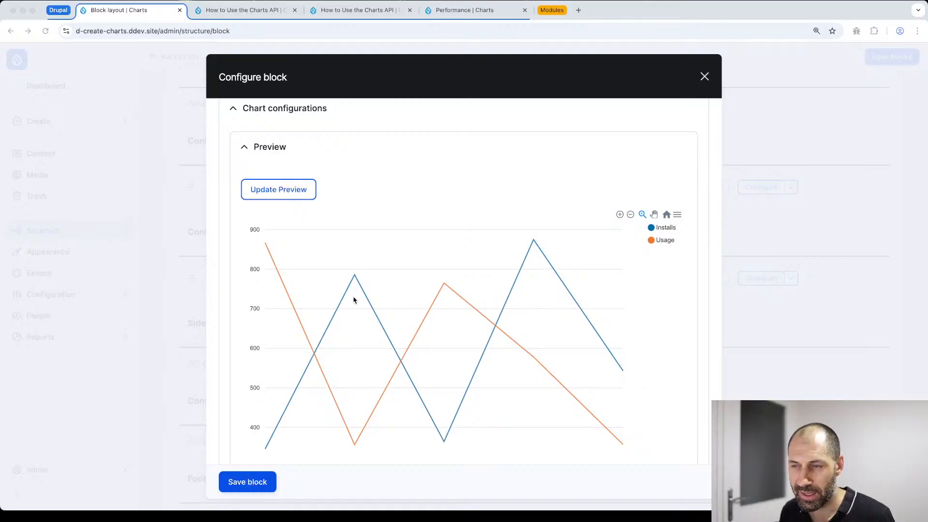
left_click(295, 150)
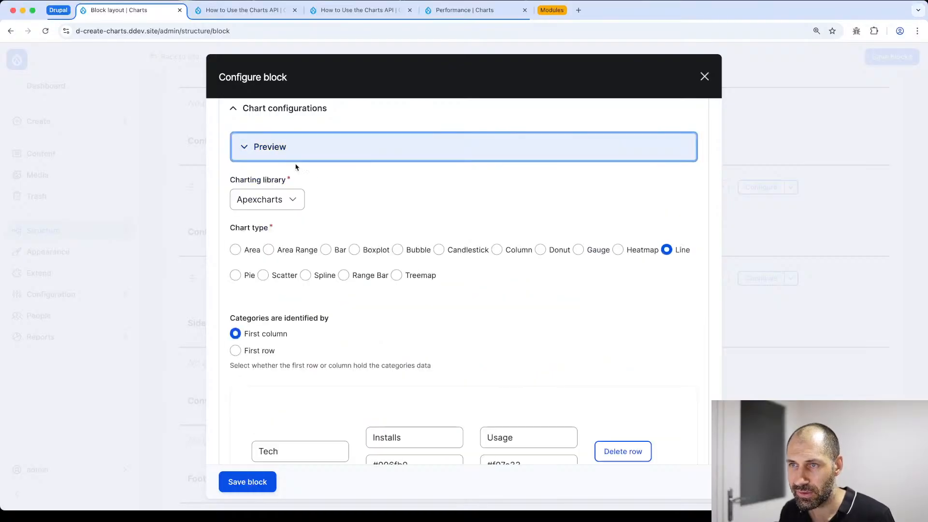
Change the block's chart type to Bar and update the preview to check the bar chart.
scroll(296, 167, "down", 2)
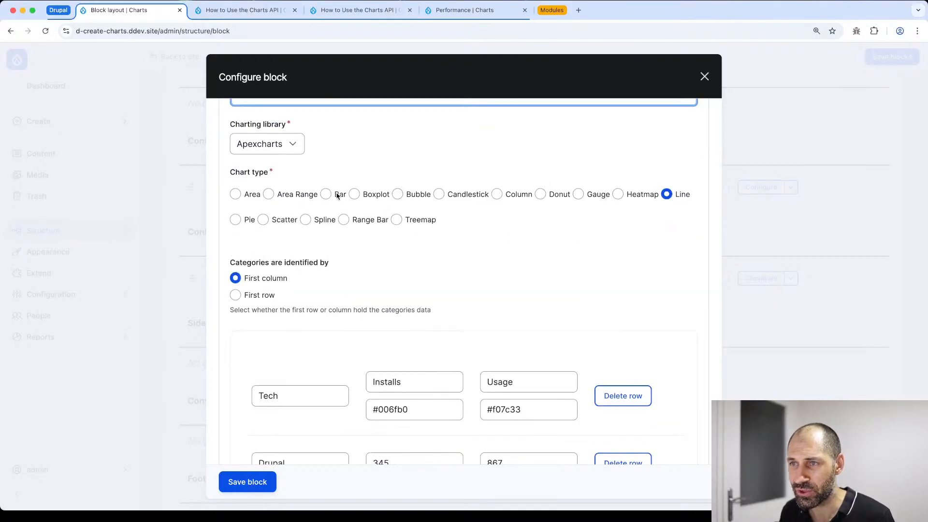
left_click(337, 196)
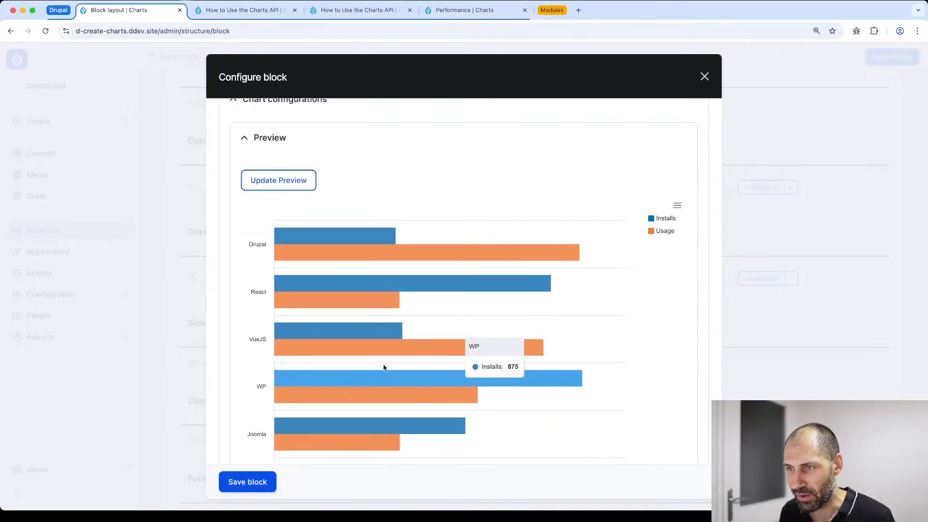
scroll(344, 237, "up", 1)
left_click(316, 161)
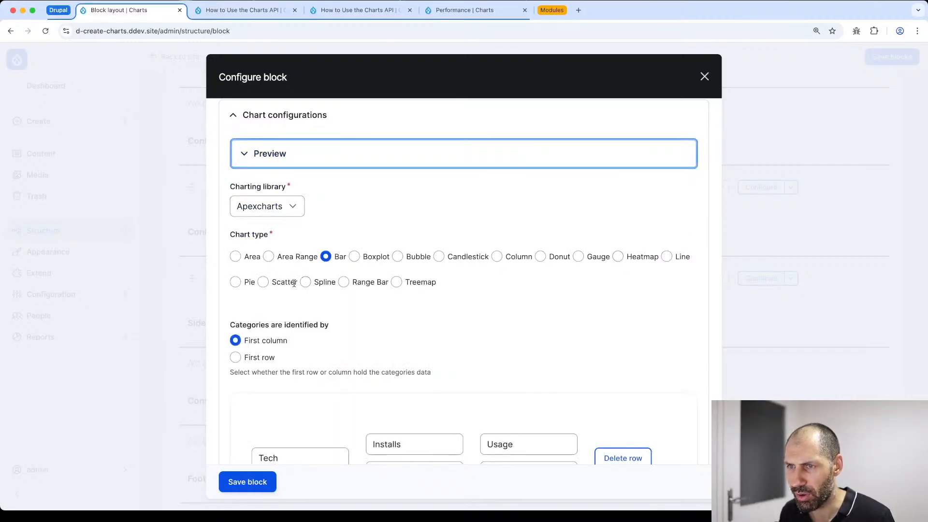
Change the block's chart type to Pie and check the pie chart in the preview.
left_click(249, 283)
scroll(340, 313, "down", 5)
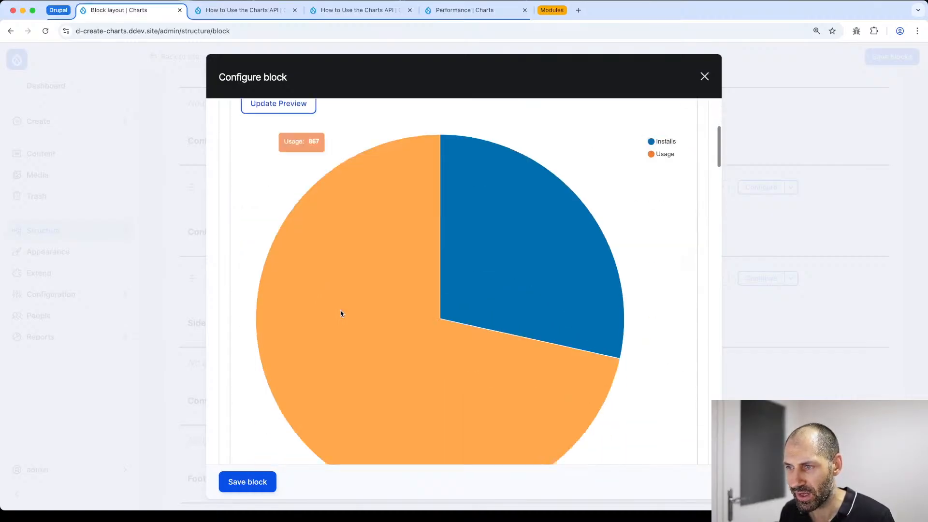
scroll(454, 249, "down", 5)
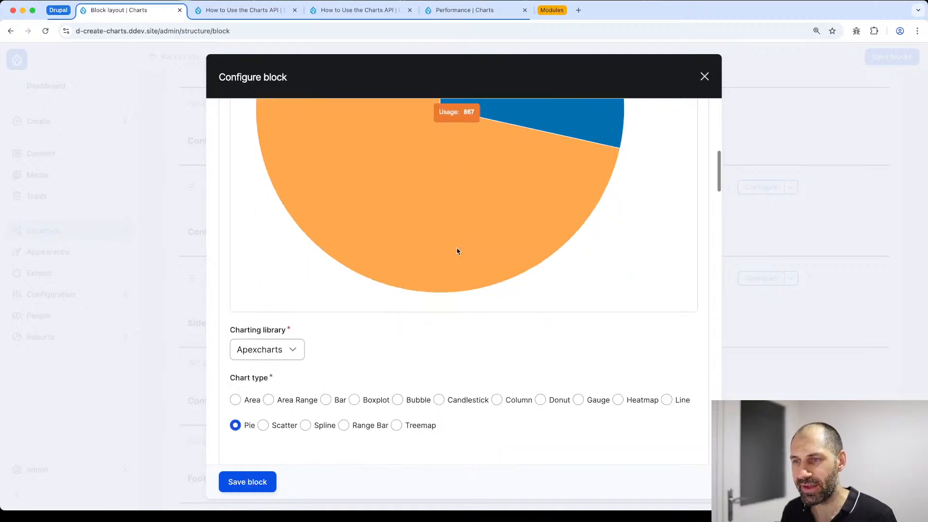
Set the chart's categories to be identified by the first row and update the pie chart preview.
scroll(454, 249, "down", 6)
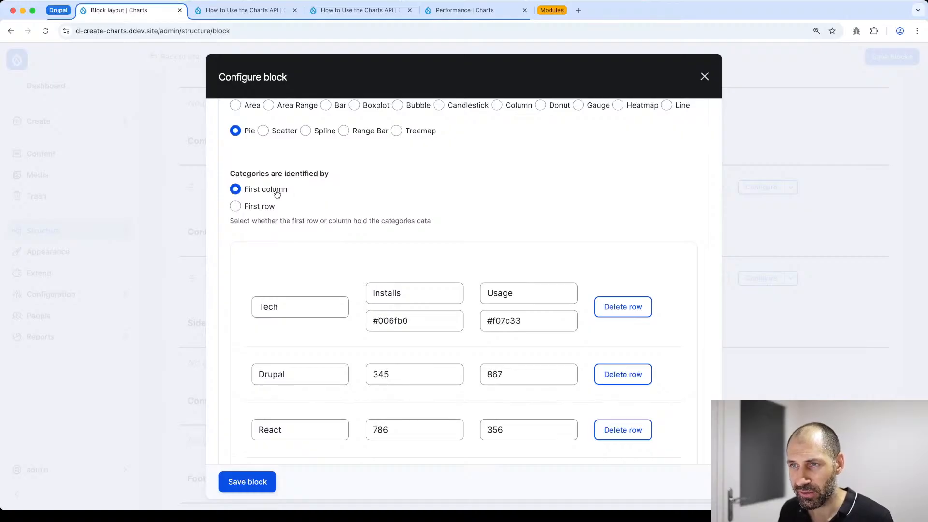
left_click(270, 208)
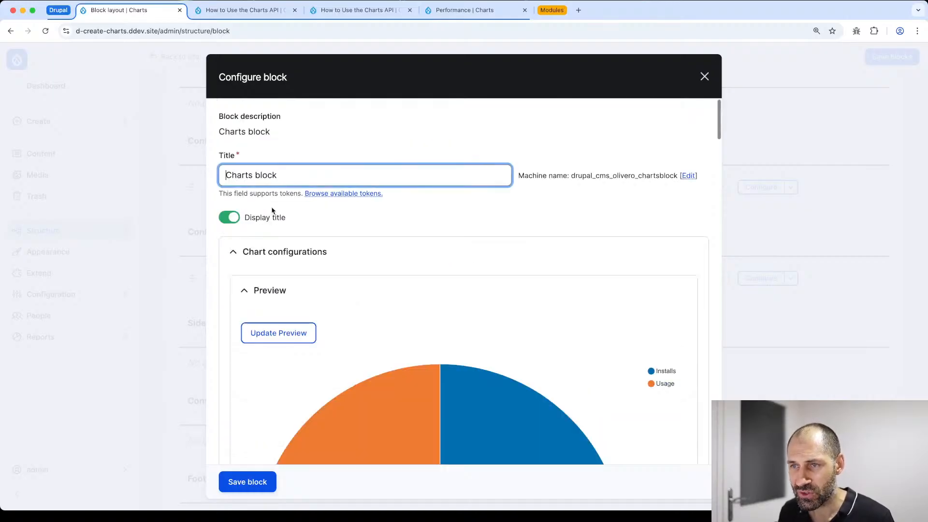
scroll(425, 290, "down", 3)
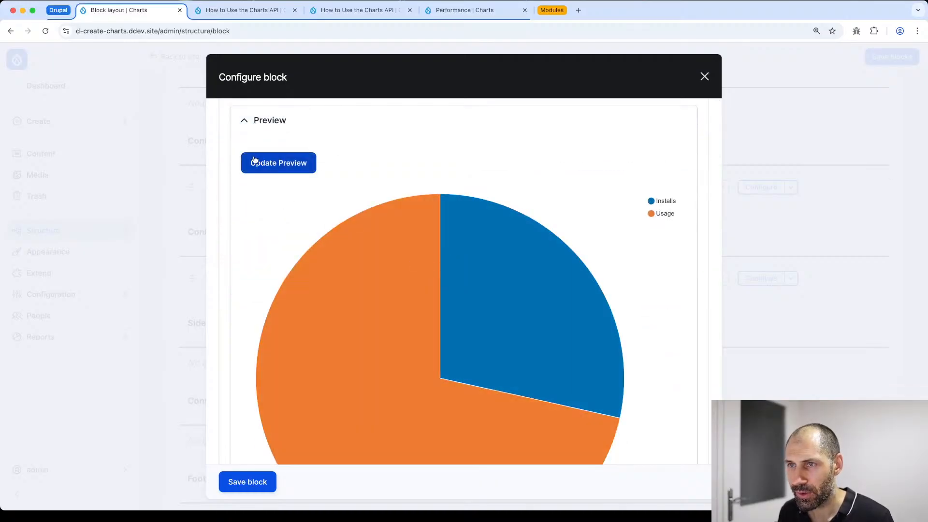
left_click(255, 161)
scroll(480, 255, "down", 2)
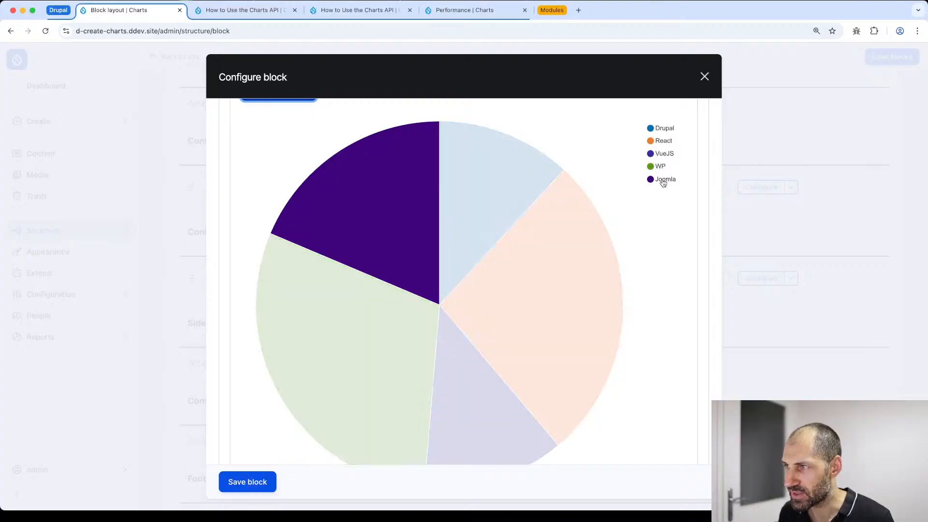
Review the chart's data table, save the Charts block configuration, and save the block layout.
scroll(481, 251, "down", 12)
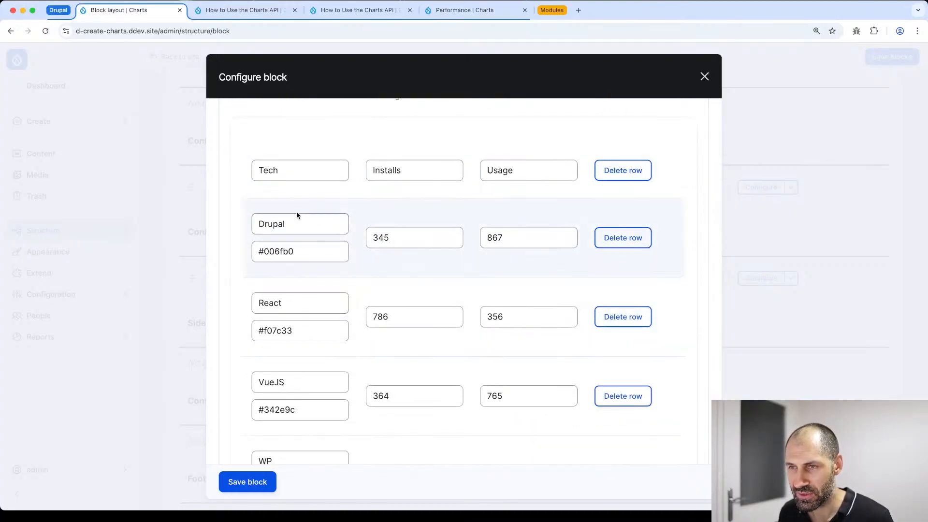
scroll(298, 215, "up", 4)
scroll(292, 228, "down", 2)
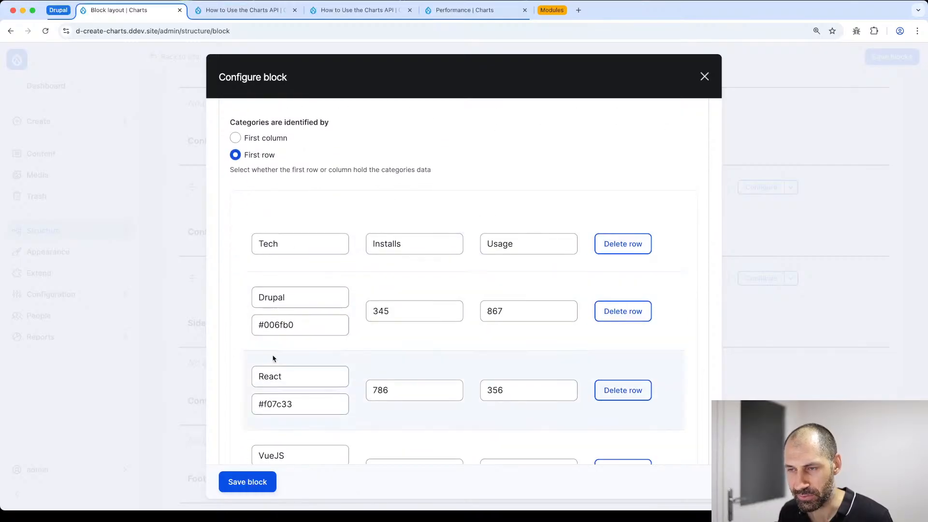
scroll(273, 358, "down", 1)
left_click(243, 487)
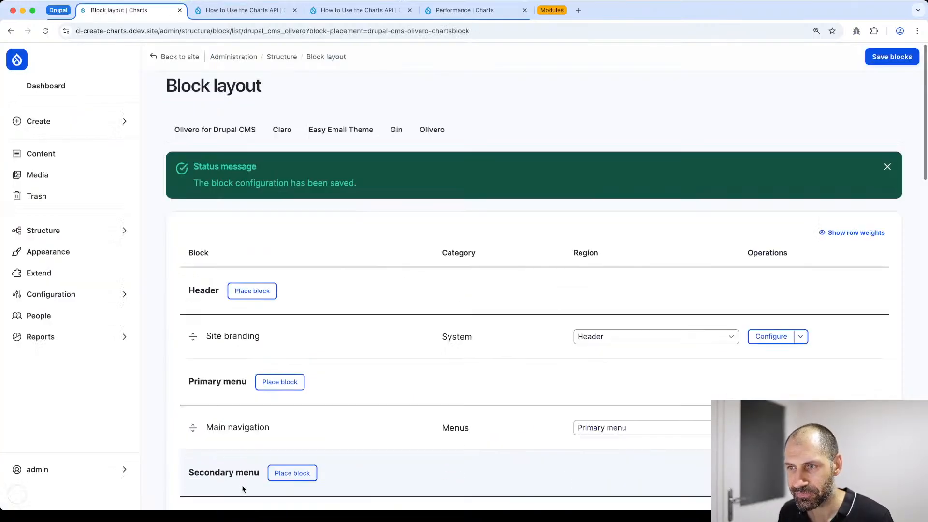
scroll(235, 274, "down", 2)
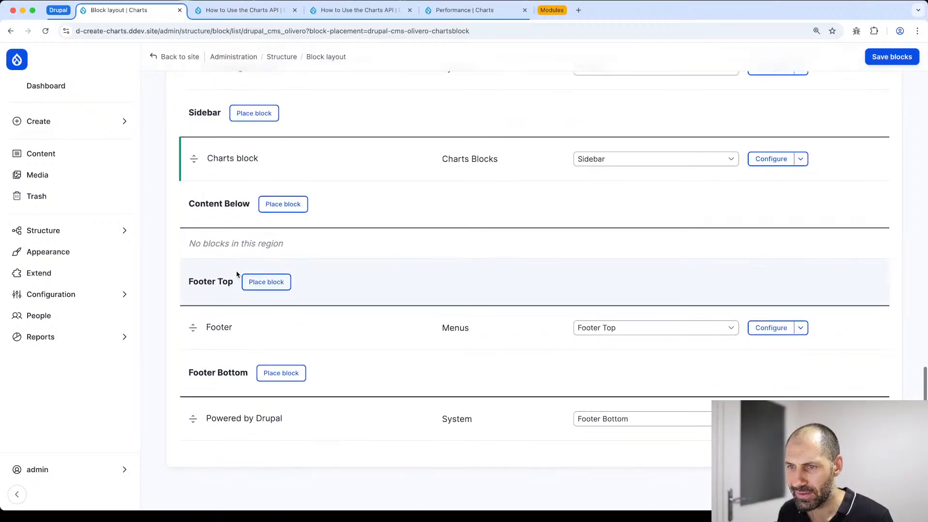
left_click(892, 57)
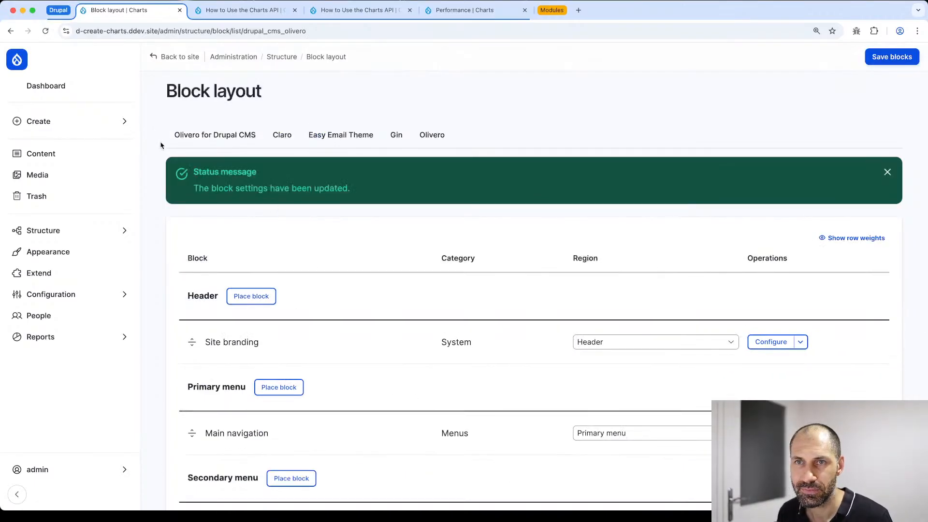
Open the site's home page in a separate tab and inspect the pie chart in the sidebar.
left_click(62, 87, "super")
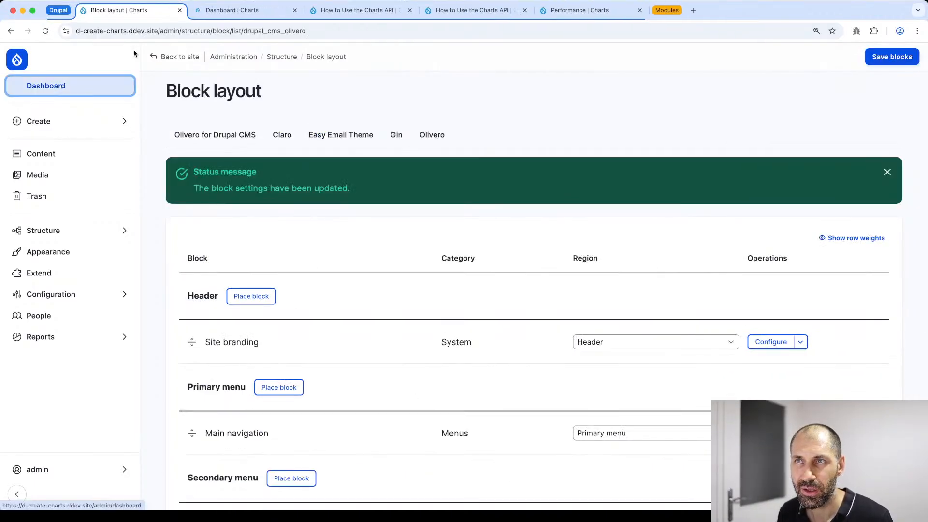
left_click(226, 10)
left_click(17, 59)
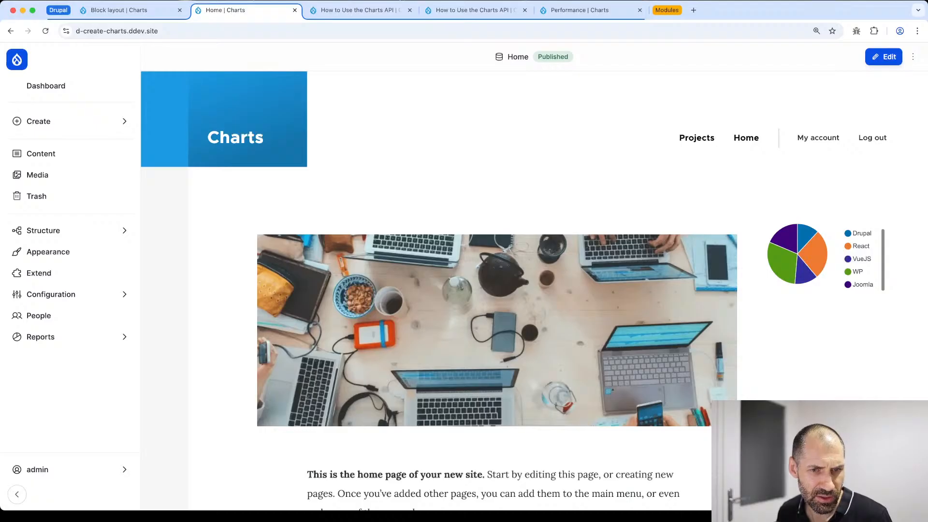
key("super+Tab")
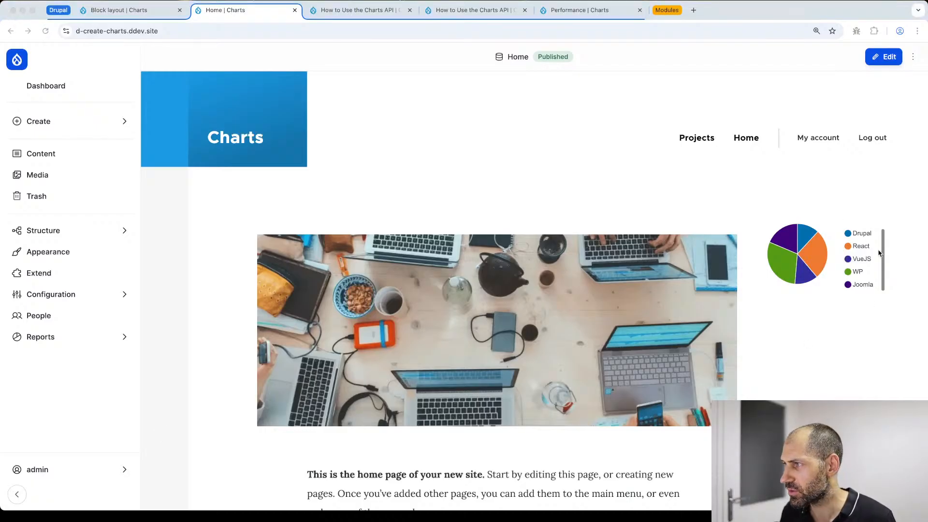
scroll(805, 339, "down", 3)
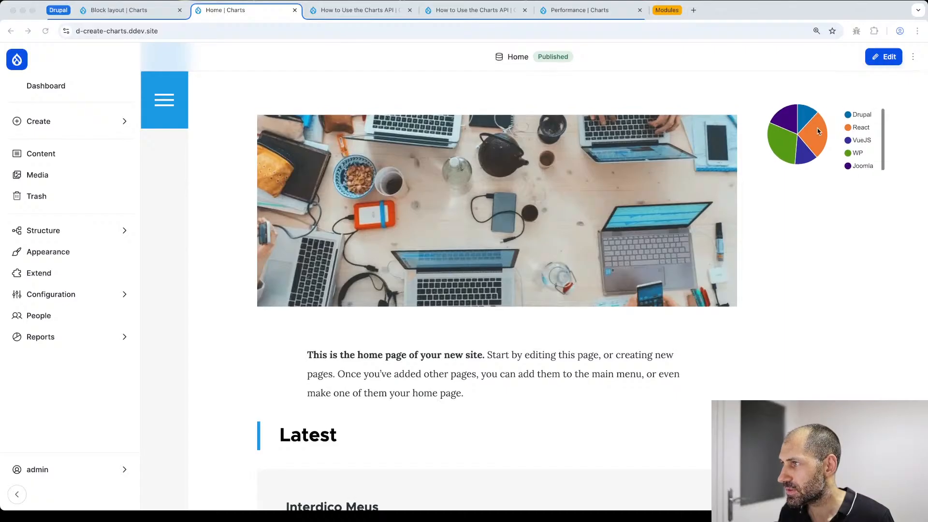
left_click(817, 129)
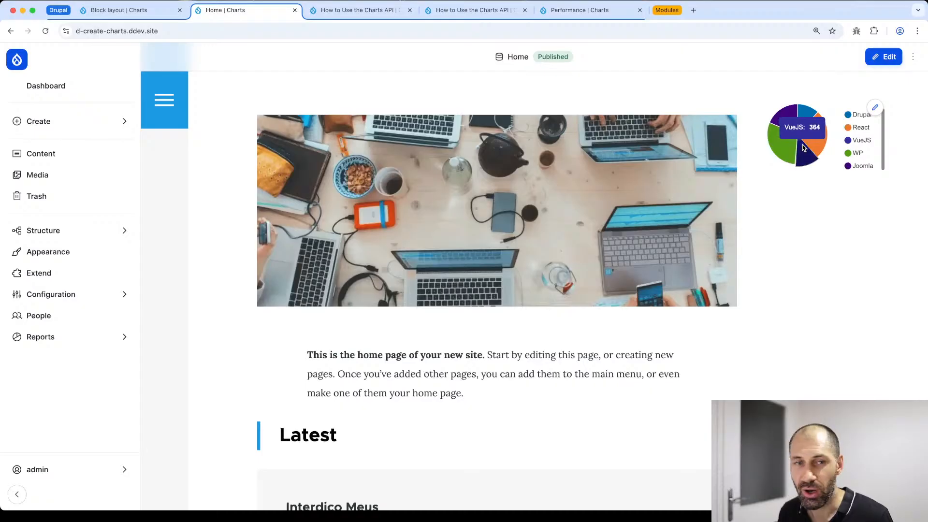
scroll(826, 188, "up", 3)
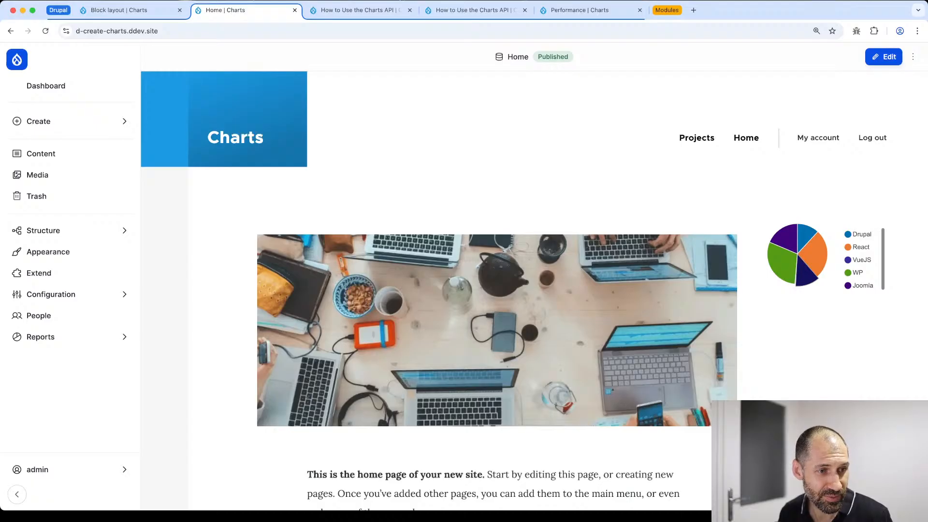
key("super+Tab")
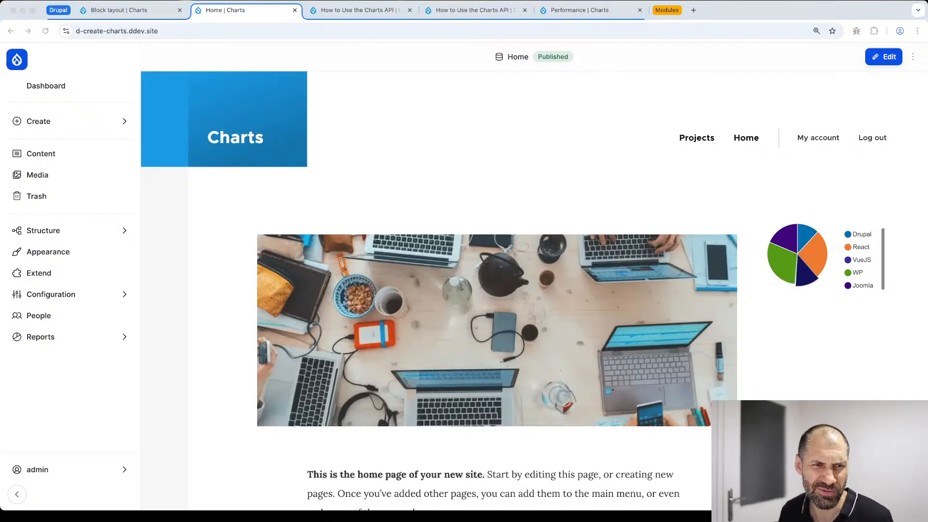
key("super+Tab")
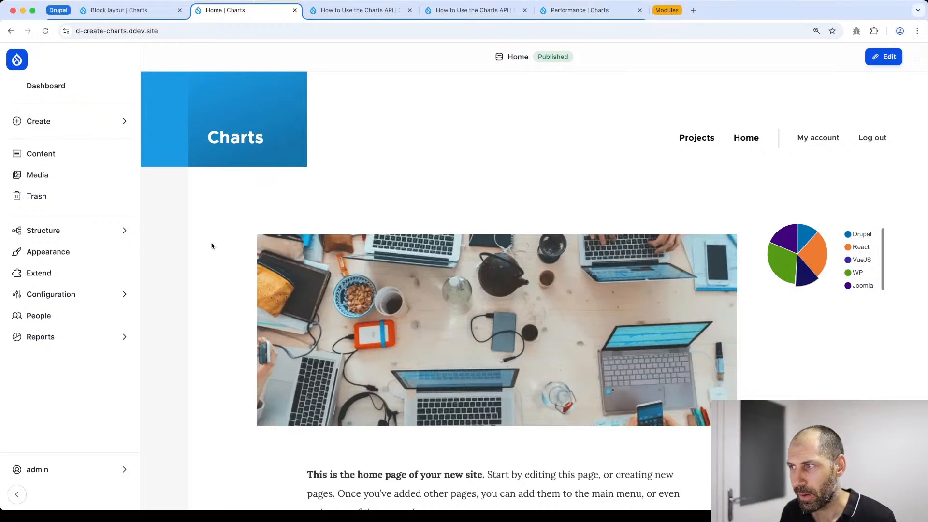
Go to the admin dashboard and open its layout for editing.
left_click(65, 88)
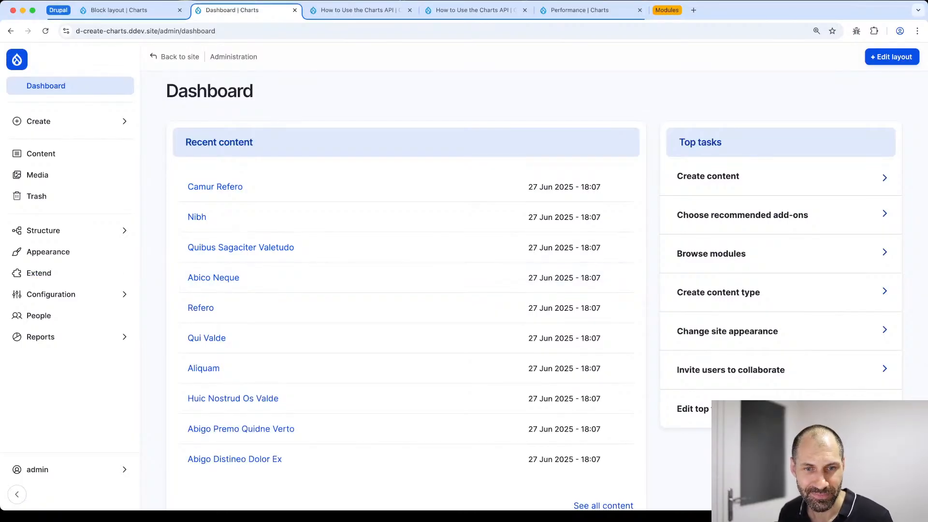
key("super+Tab")
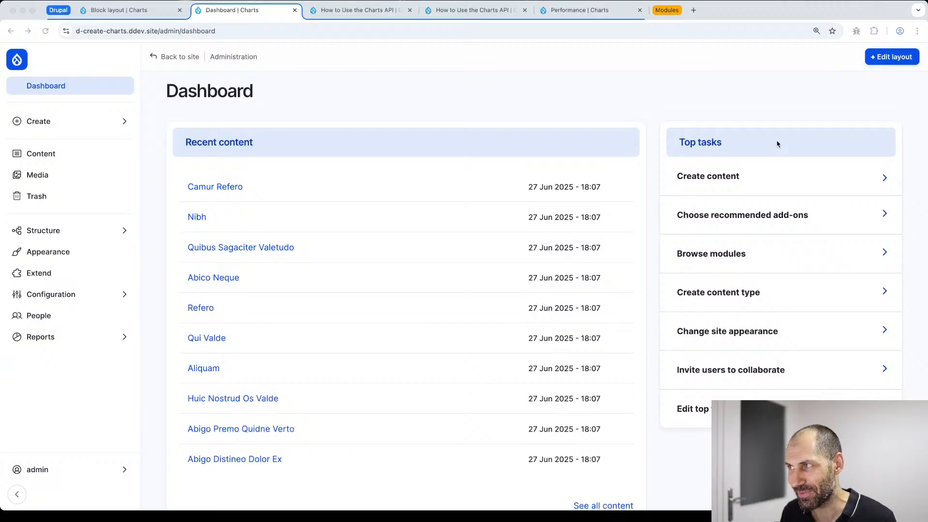
scroll(773, 162, "down", 1)
scroll(760, 158, "up", 1)
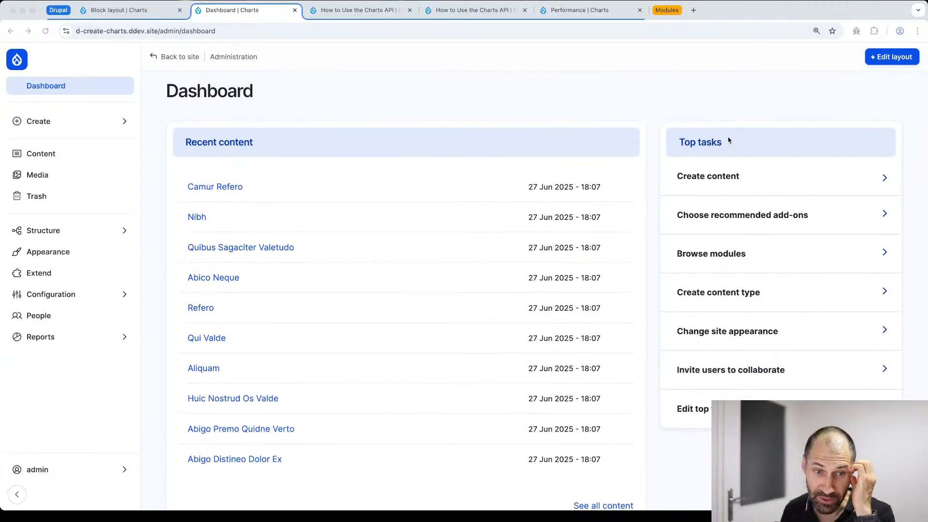
left_click(882, 60)
Choose a Charts block for the dashboard column below Top tasks and widen the configuration pane.
scroll(766, 364, "down", 3)
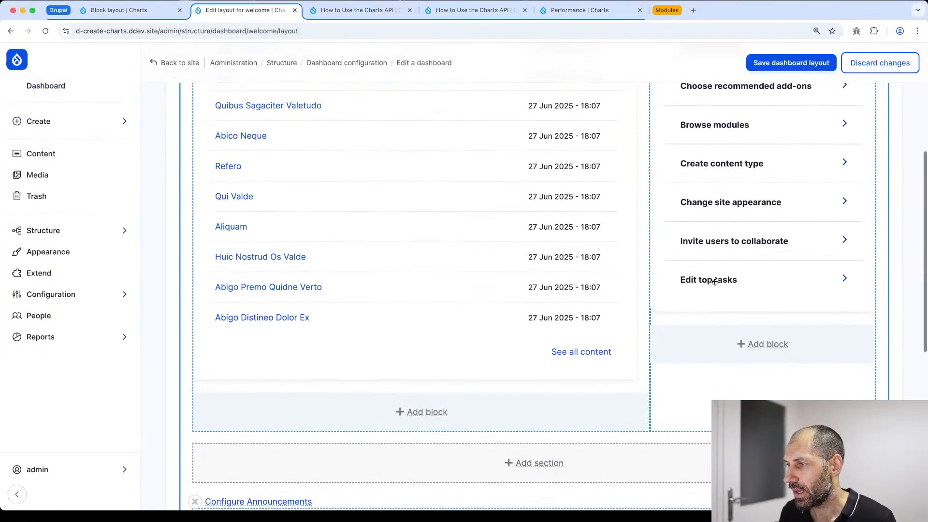
scroll(767, 332, "down", 6)
left_click(767, 177)
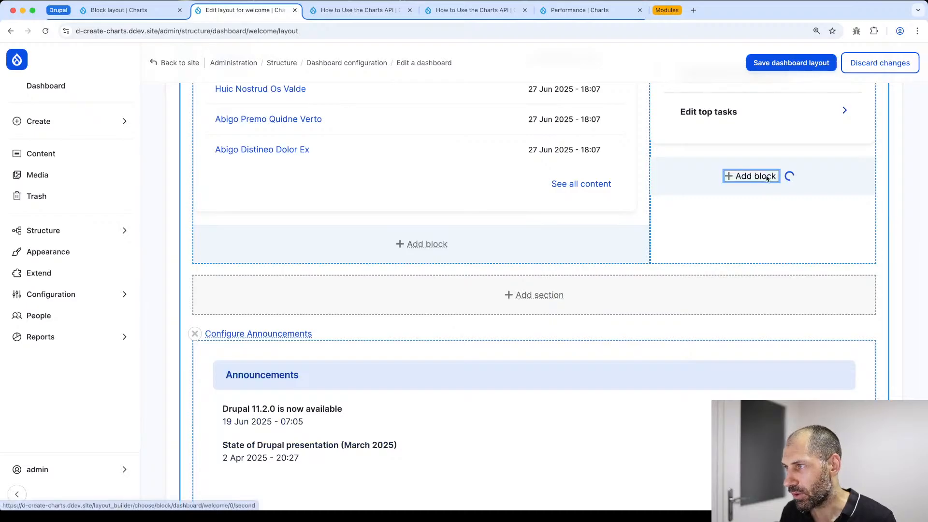
left_click_drag(661, 175, 585, 171)
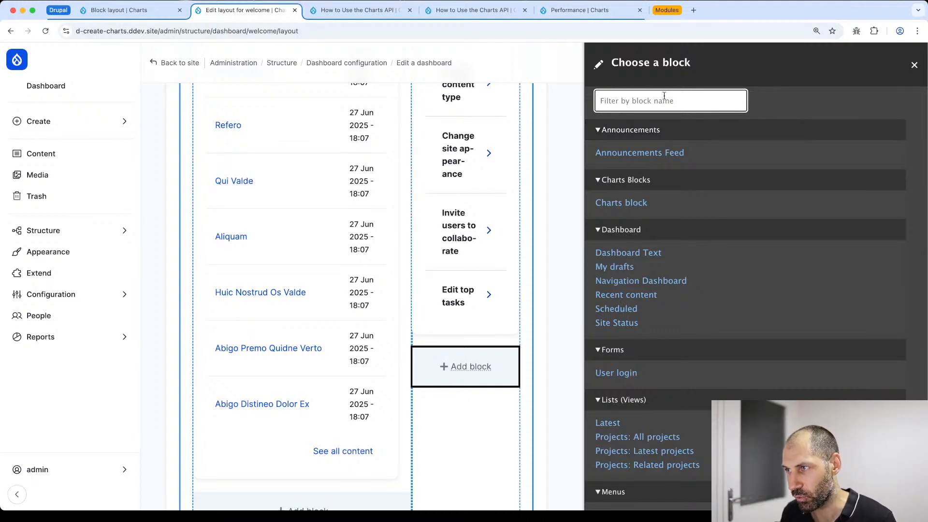
left_click(634, 204)
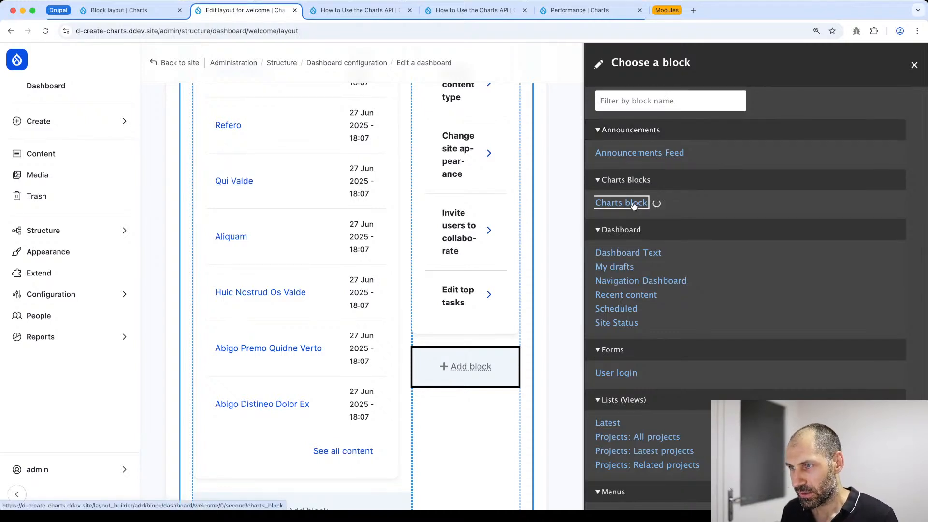
left_click_drag(769, 207, 643, 207)
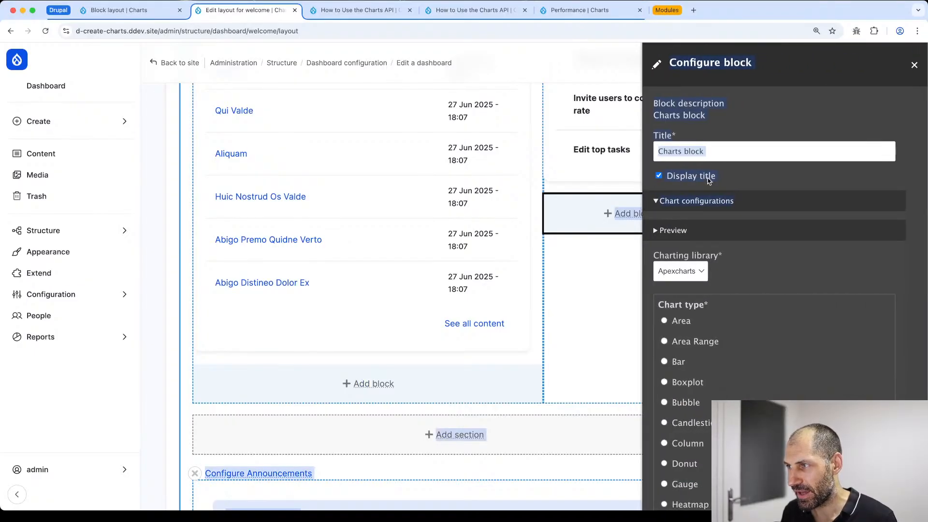
Look through the new Charts block's settings and expand the section for importing data from CSV.
left_click(756, 153)
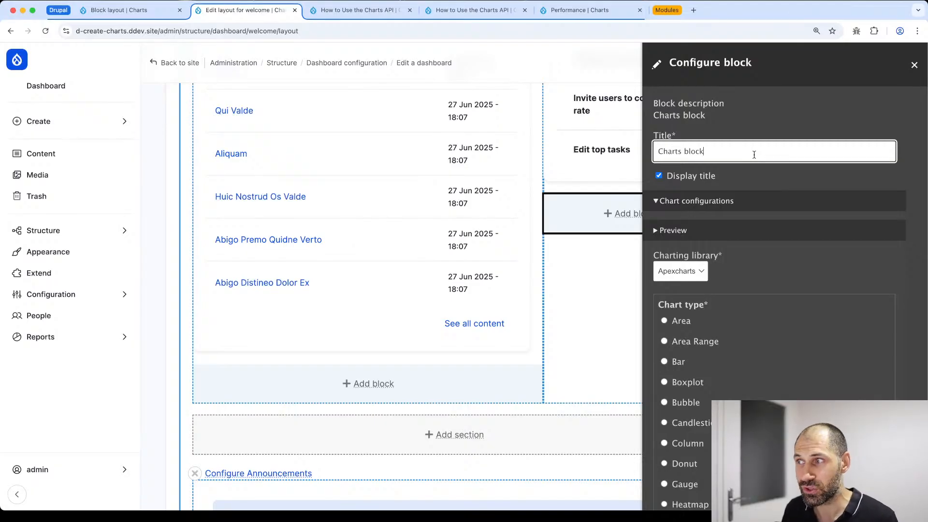
scroll(754, 174, "down", 10)
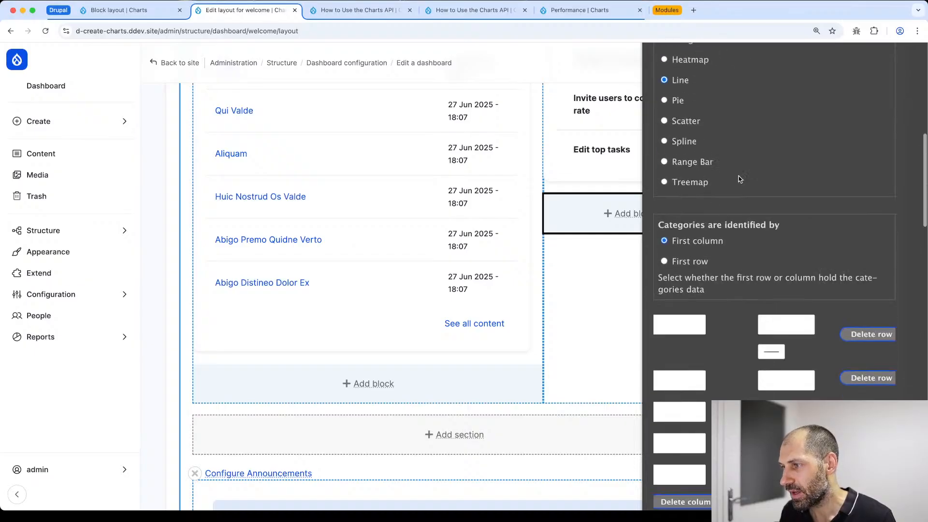
scroll(739, 179, "down", 7)
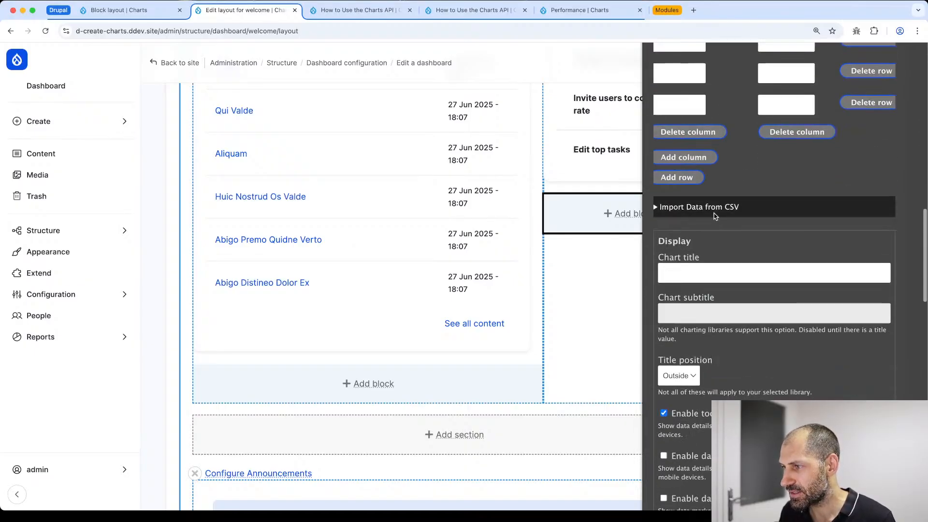
left_click(683, 211)
scroll(693, 213, "down", 2)
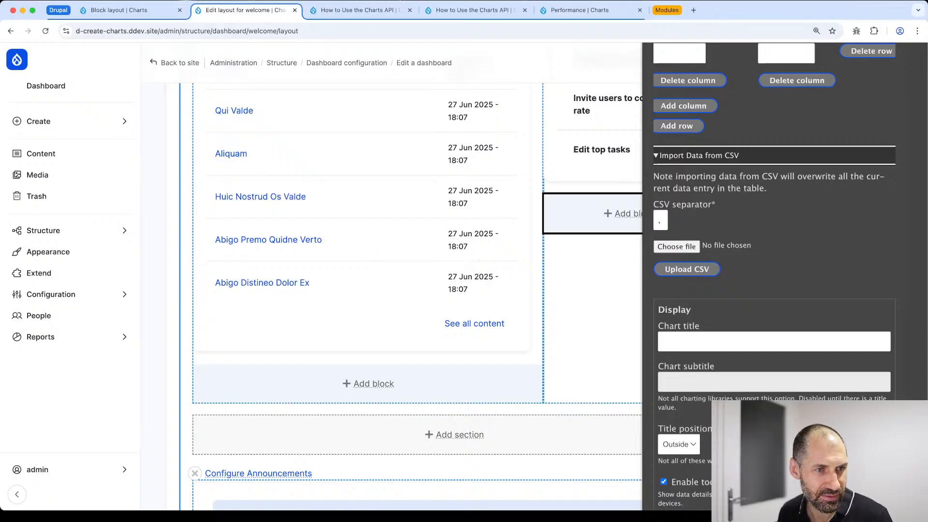
Choose the file Drupal Charts - Complex.csv, upload it into the dashboard's Charts block, and review the imported data.
key("super+Tab")
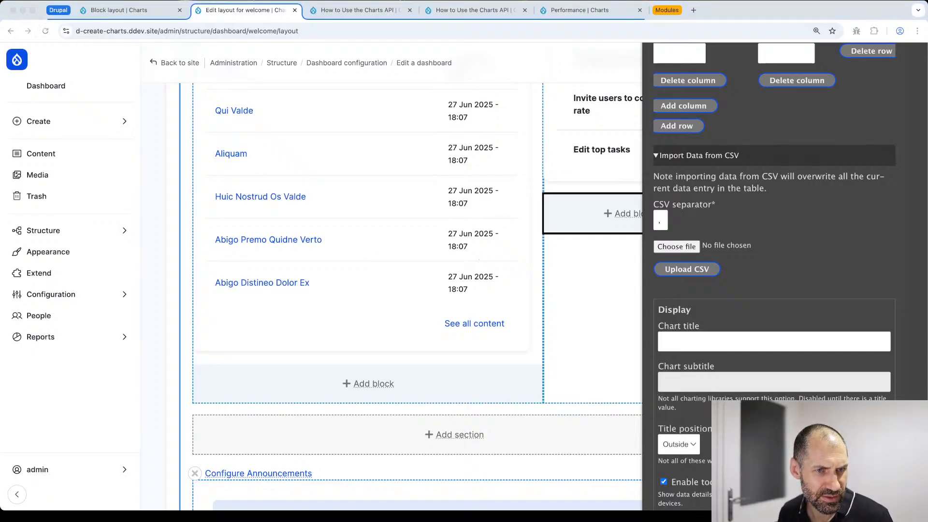
left_click_drag(604, 323, 700, 248)
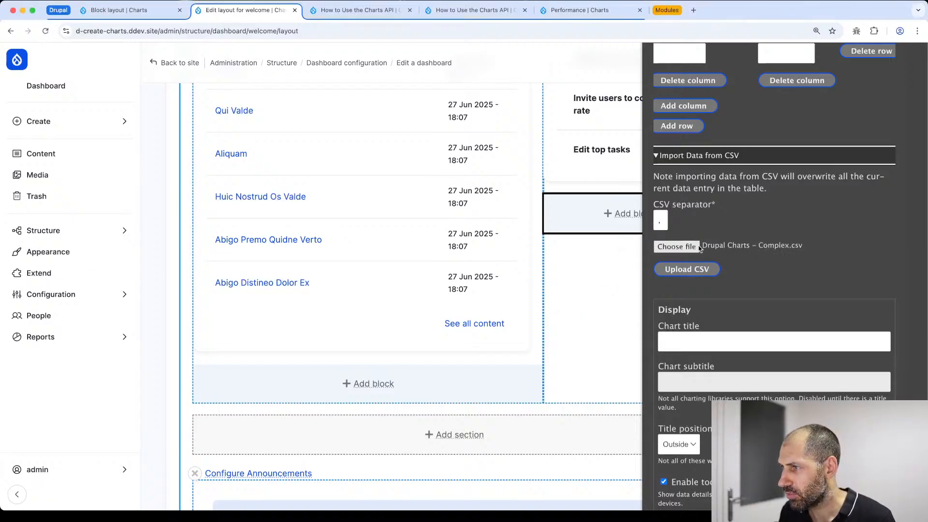
left_click(687, 270)
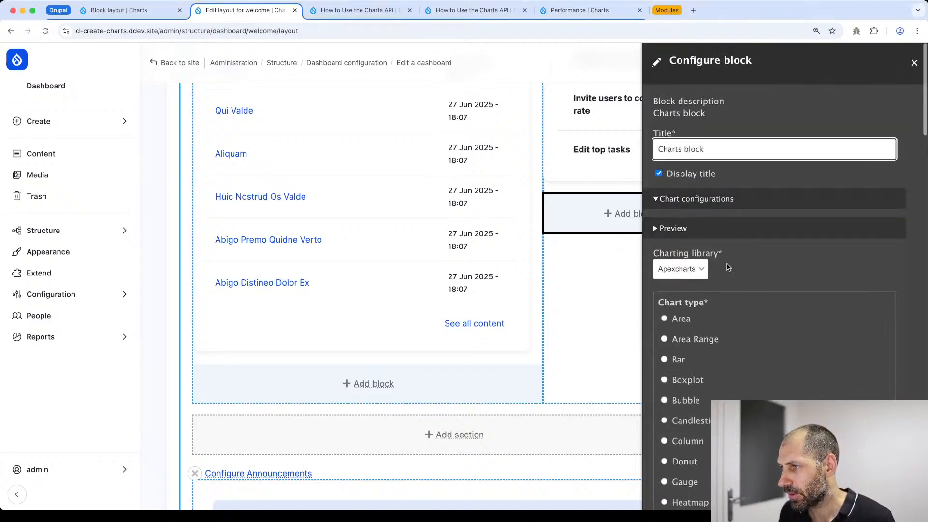
scroll(725, 265, "down", 10)
scroll(769, 222, "up", 10)
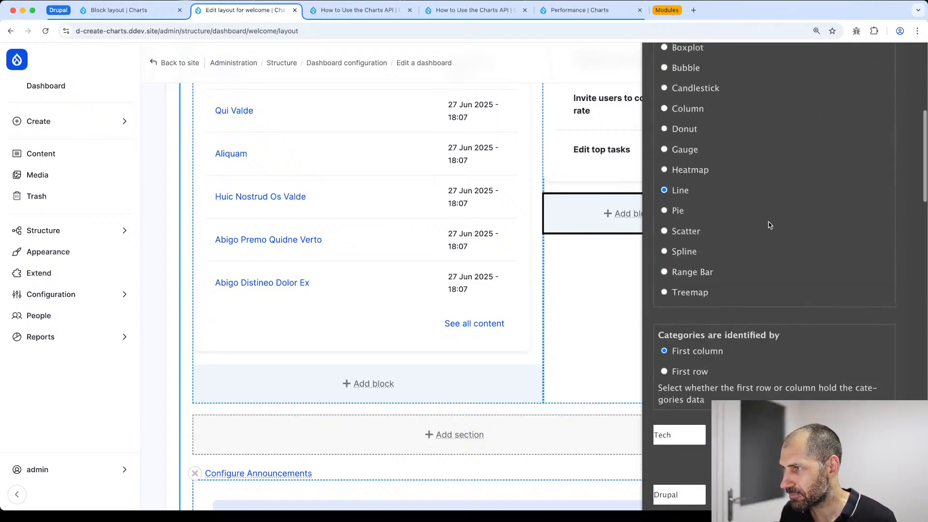
Set the dashboard chart's type to Pie, with a preview shown, and identify its categories by the first row.
scroll(681, 394, "up", 5)
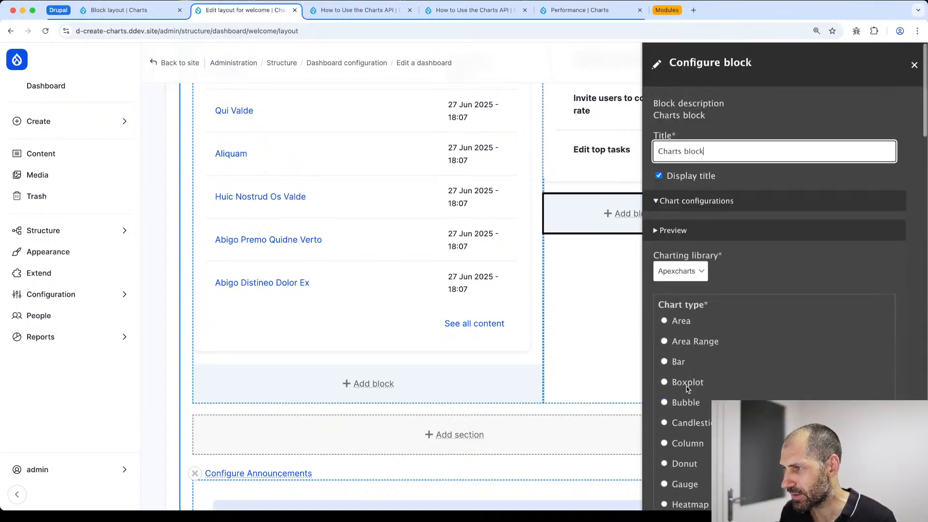
left_click(691, 231)
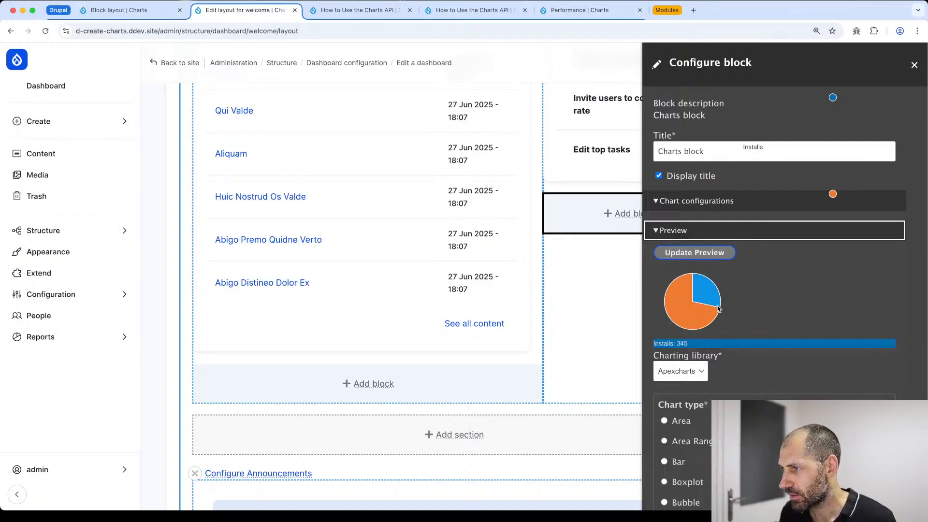
scroll(710, 349, "down", 5)
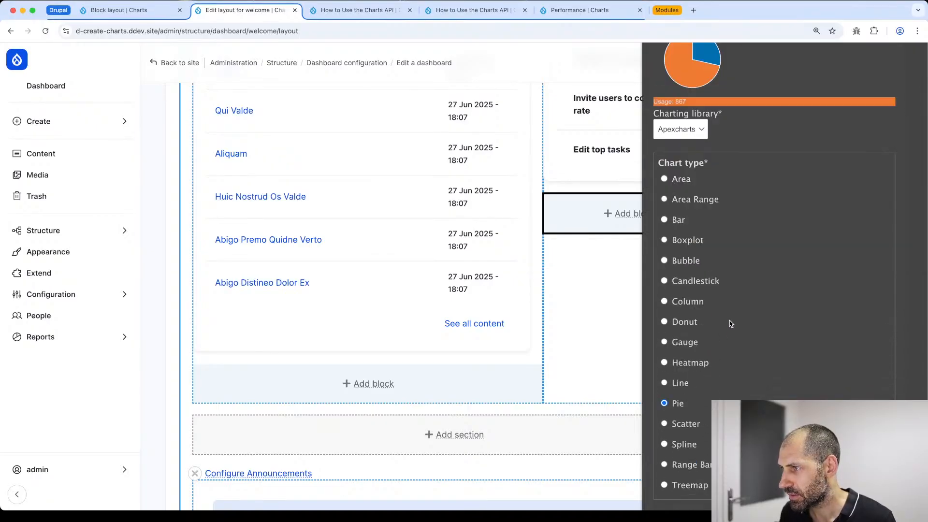
scroll(729, 323, "down", 5)
left_click(691, 277)
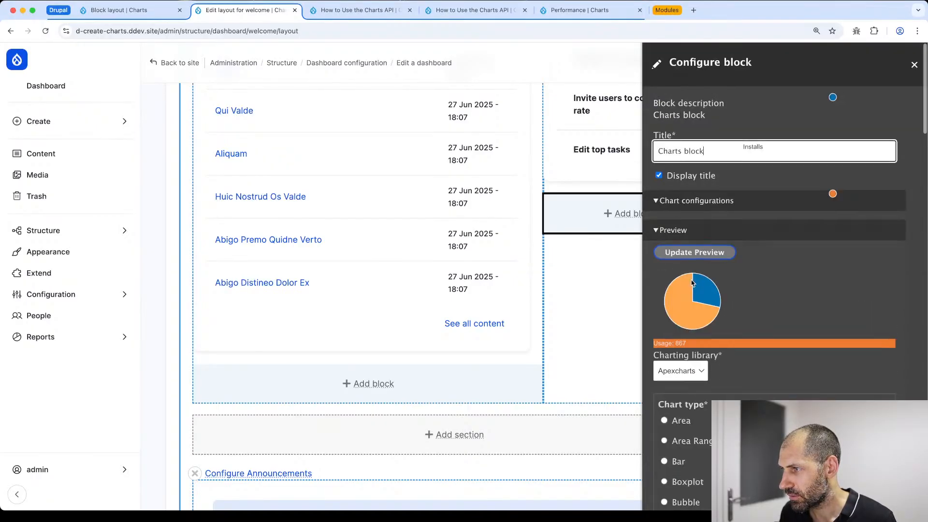
Set the chart title to Installs and enable data labels for the pie chart.
scroll(694, 282, "down", 12)
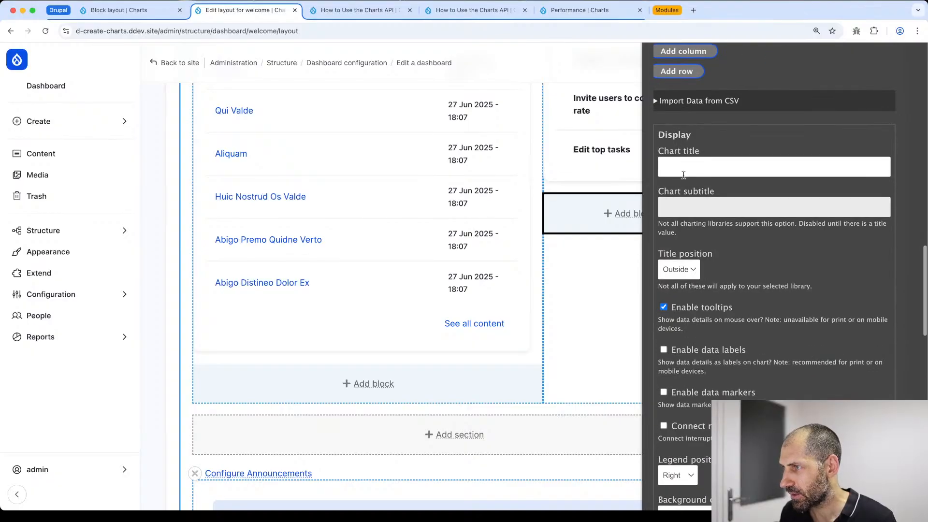
left_click(684, 167)
type("Installs")
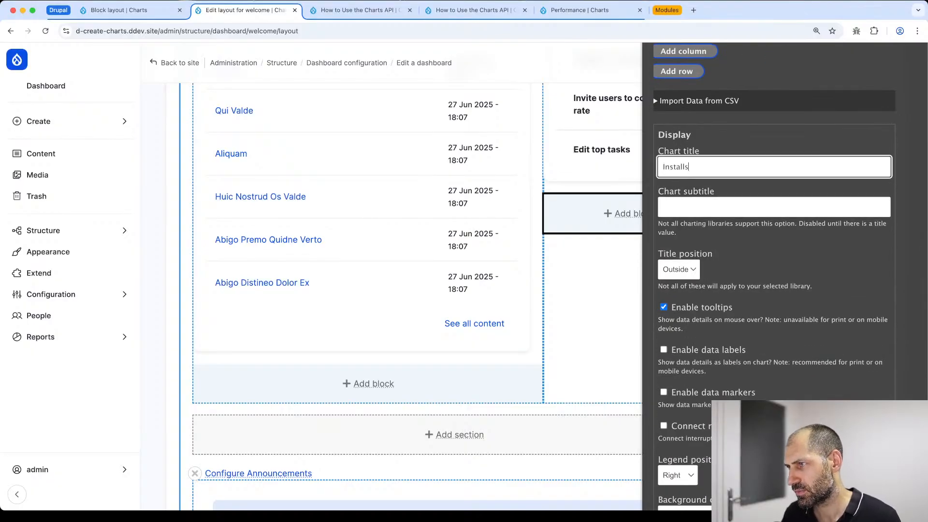
scroll(683, 207, "down", 3)
left_click(664, 220)
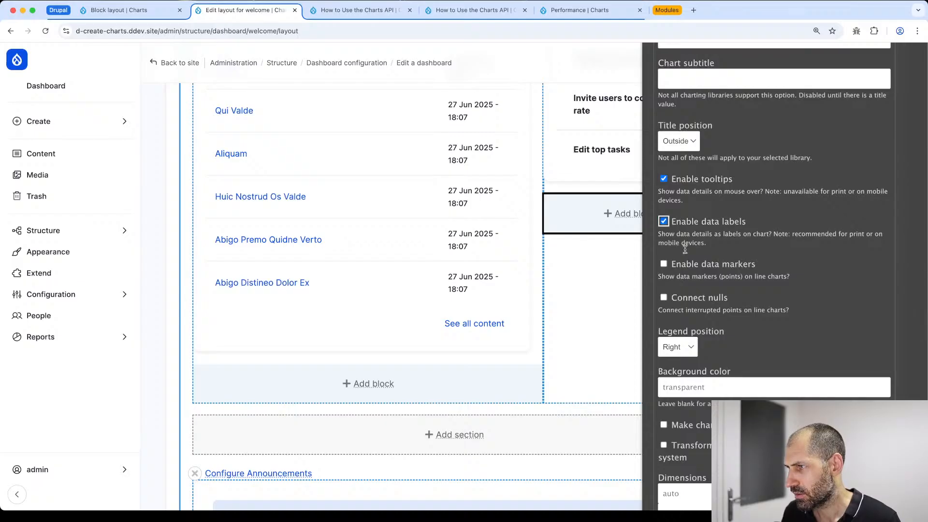
left_click(684, 267)
Update the pie chart's preview and add the configured Charts block to the dashboard.
scroll(684, 267, "up", 15)
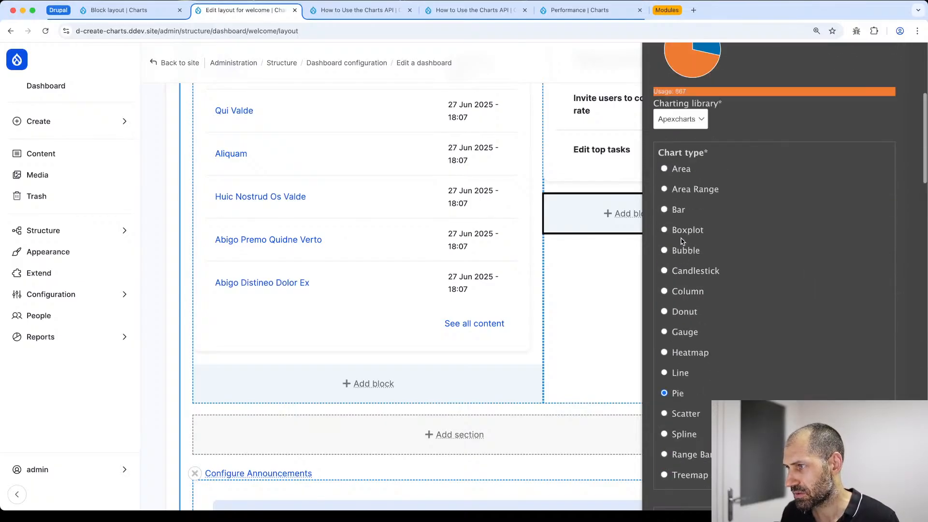
scroll(690, 119, "up", 4)
left_click(694, 183)
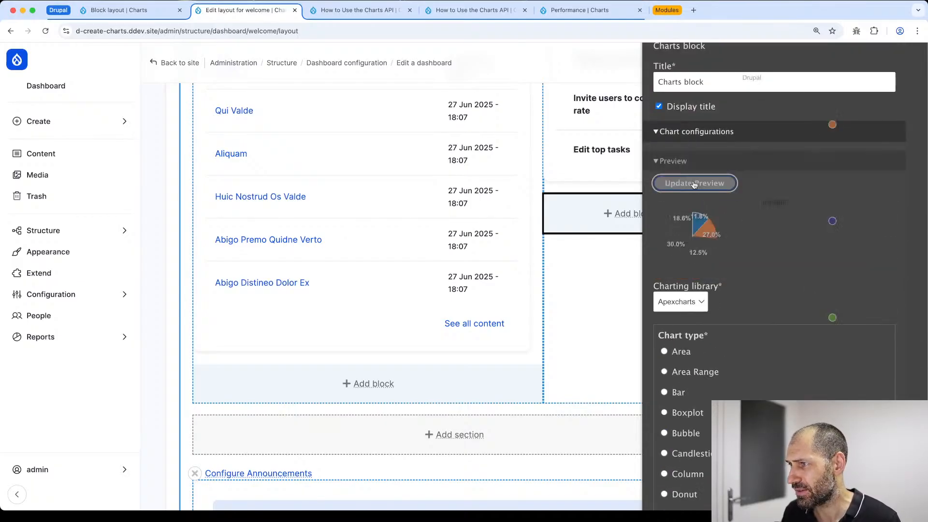
mouse_move(688, 242)
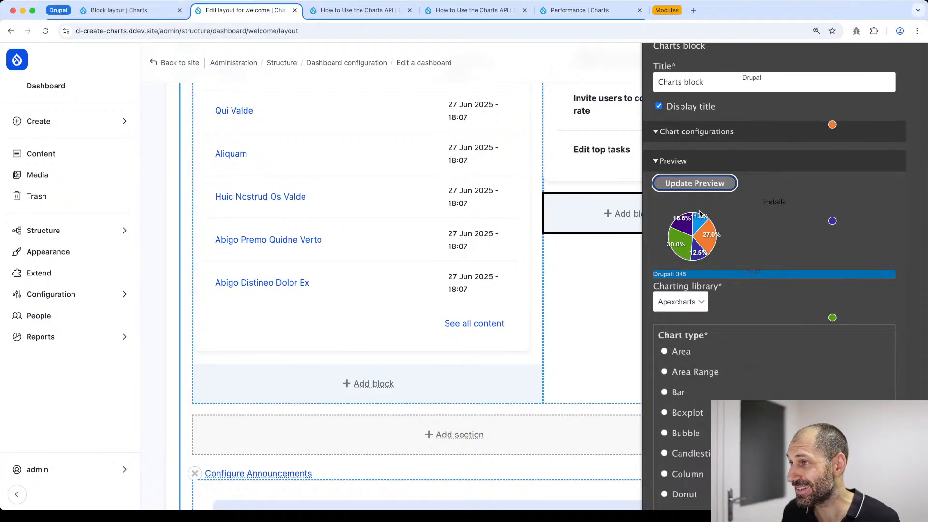
scroll(743, 244, "down", 1)
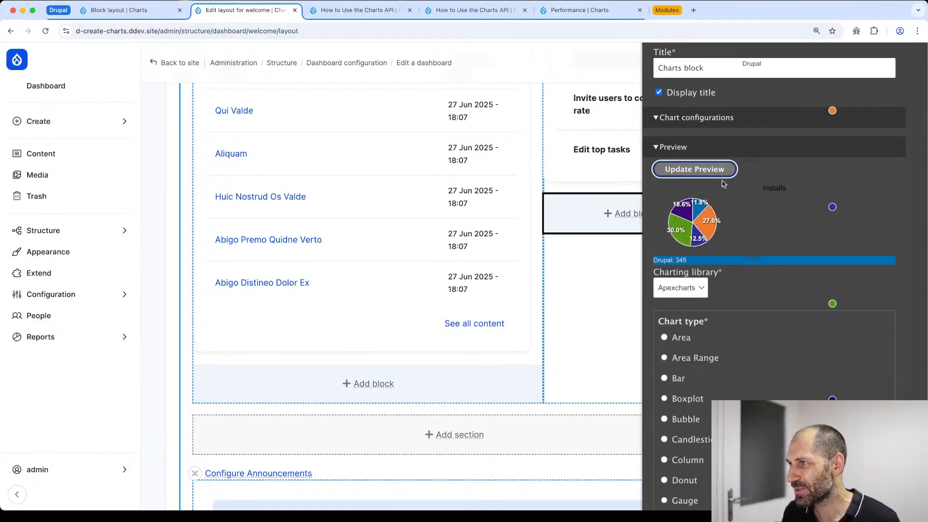
scroll(735, 218, "down", 15)
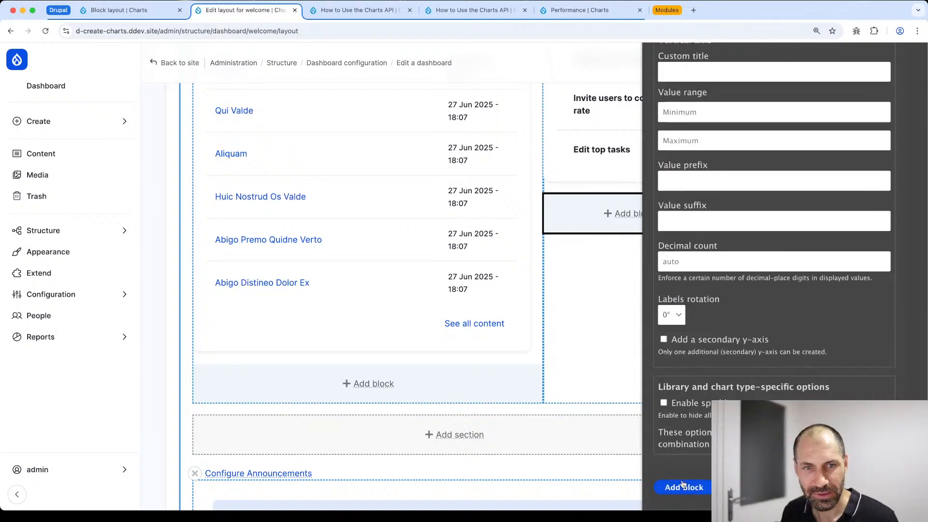
left_click(684, 487)
Move the Installs chart block above Top tasks and save the dashboard layout.
scroll(750, 234, "up", 4)
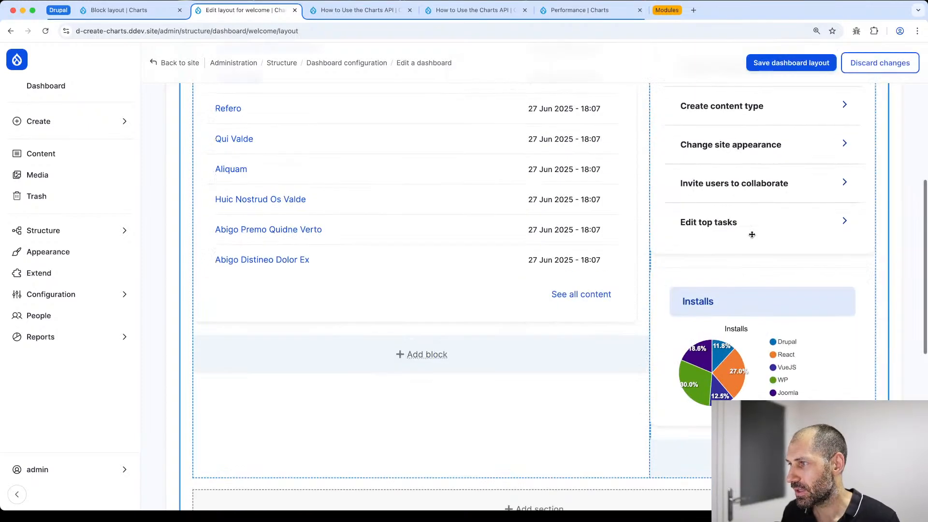
left_click_drag(750, 348, 752, 222)
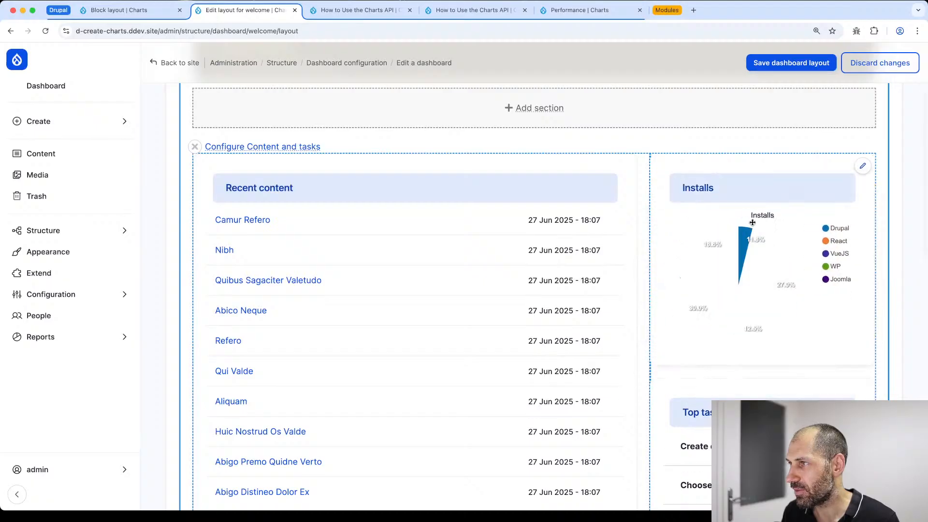
left_click(760, 66)
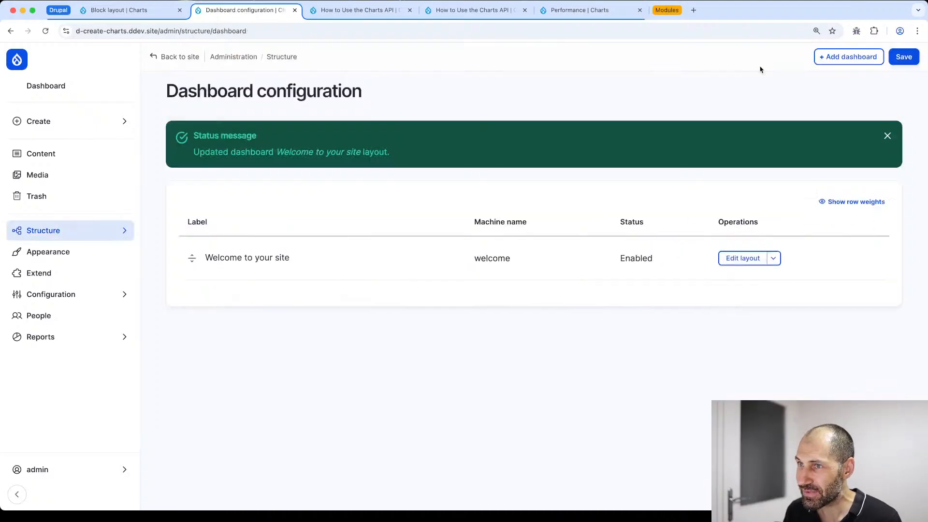
Go to the admin dashboard and examine the Installs pie chart, its slice tooltips, and its placement among the other blocks.
left_click(130, 90)
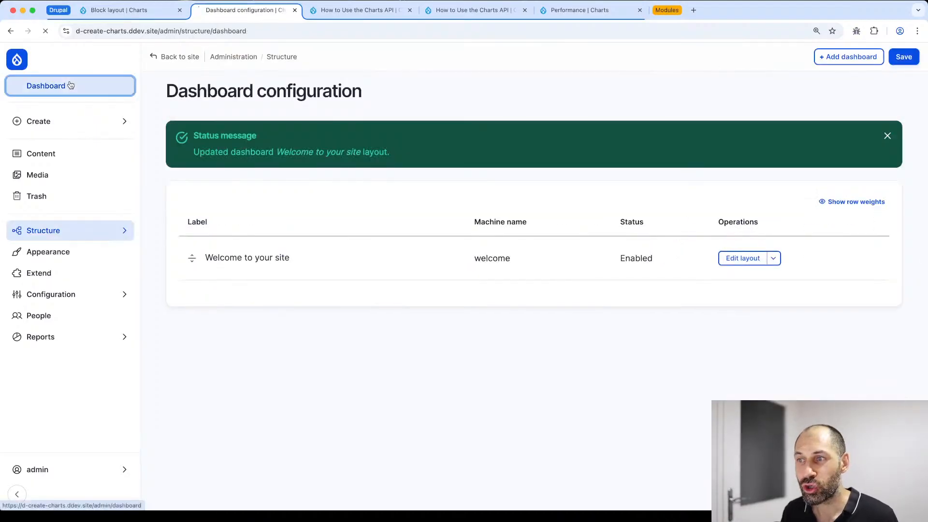
scroll(704, 209, "down", 2)
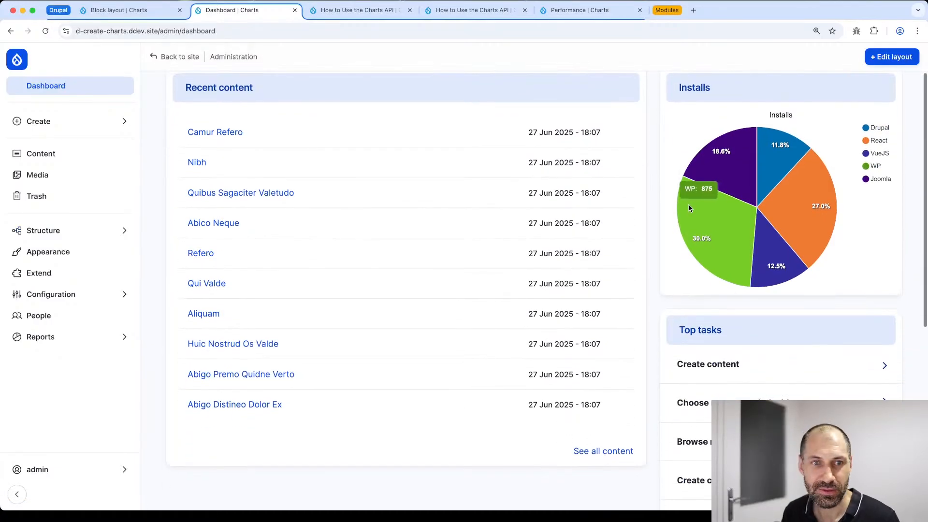
key("super+Tab")
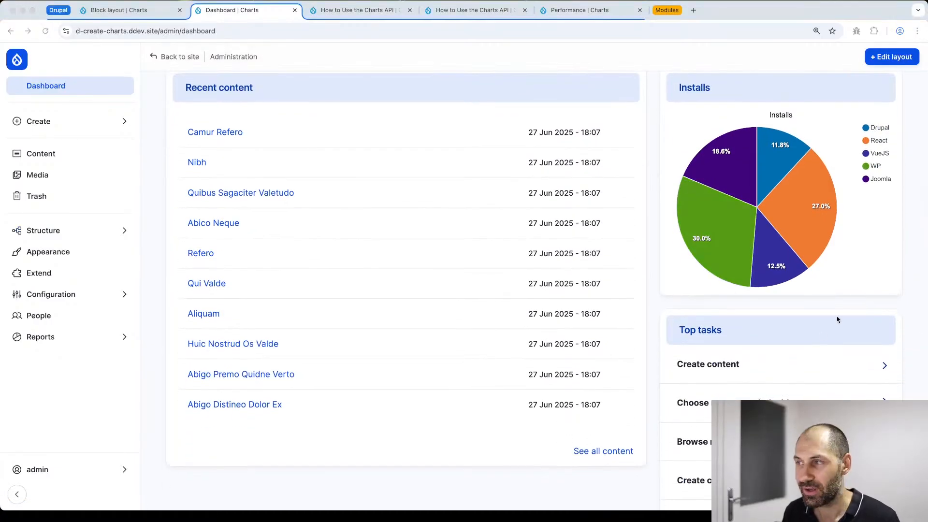
key("super+Tab")
mouse_move(742, 155)
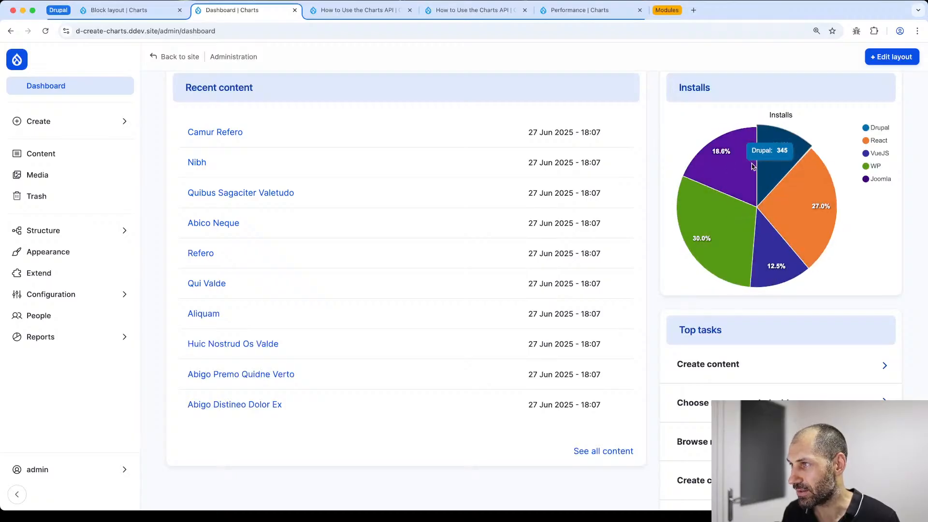
scroll(753, 165, "up", 2)
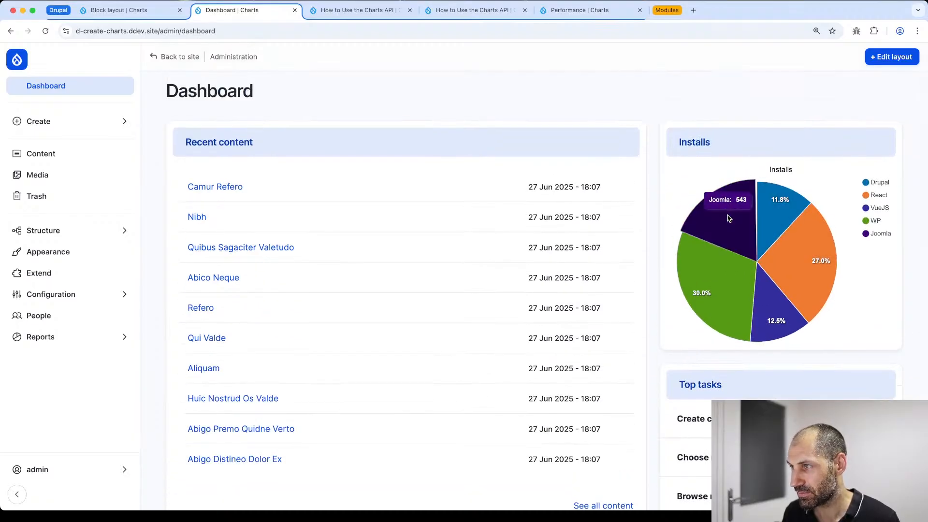
mouse_move(728, 273)
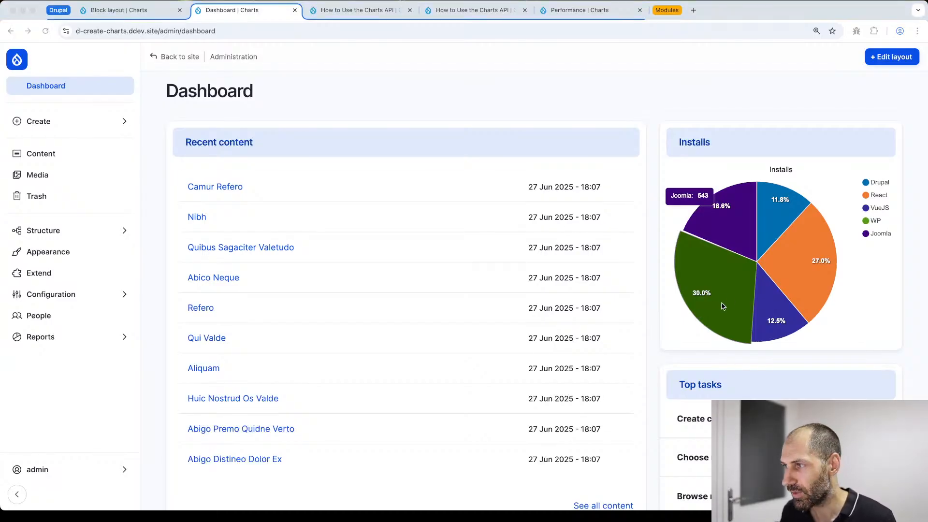
left_click(656, 154)
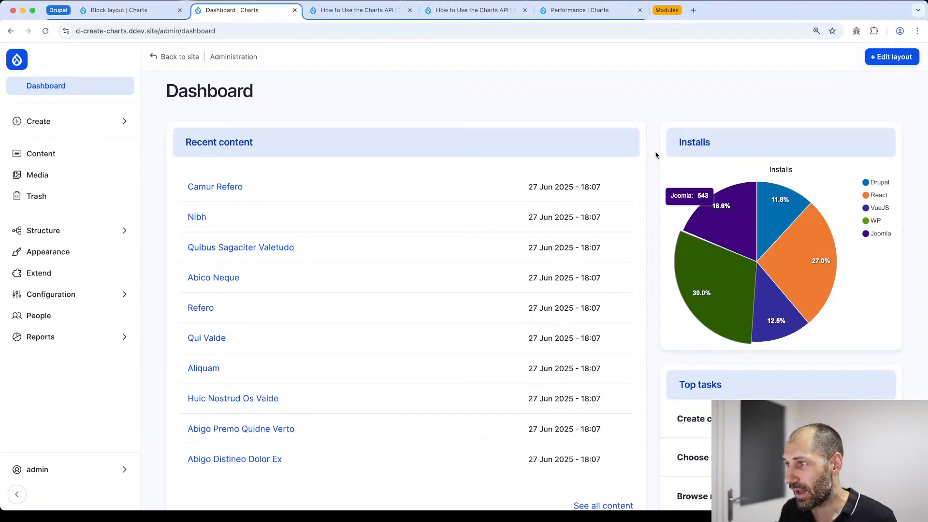
scroll(499, 183, "down", 5)
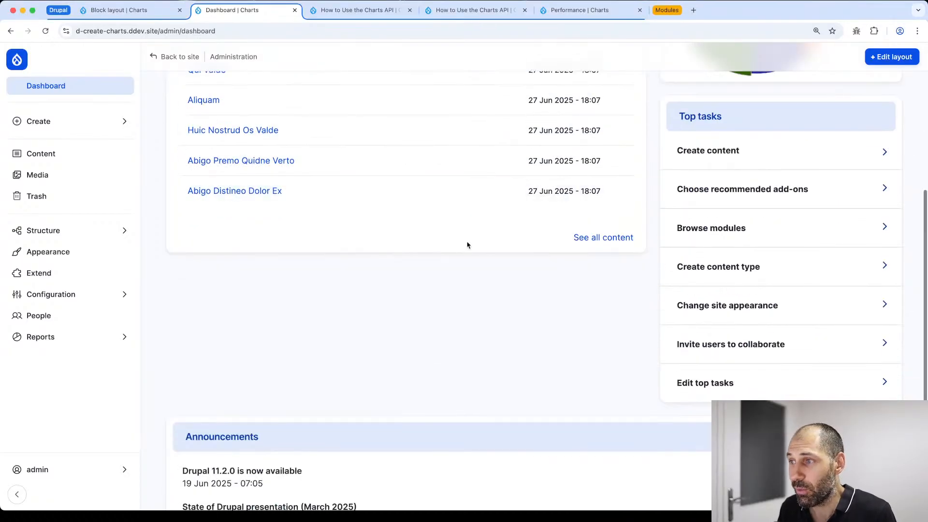
scroll(319, 252, "up", 5)
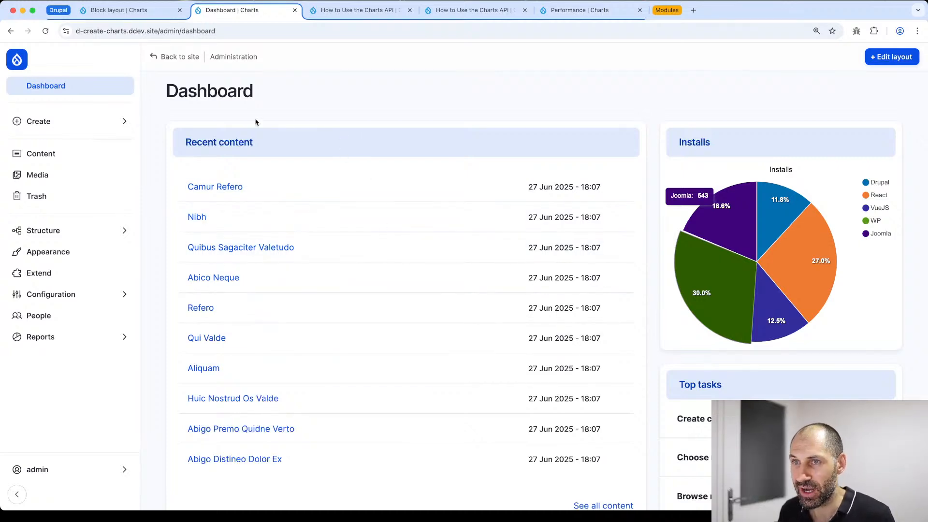
Open the dashboard layout for editing and add a one-column section above Content and tasks.
left_click(889, 57)
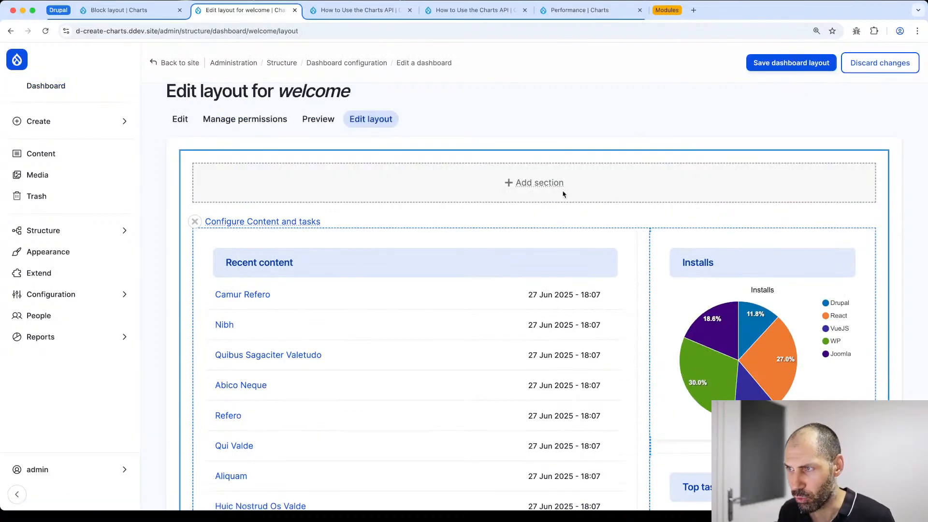
left_click(544, 183)
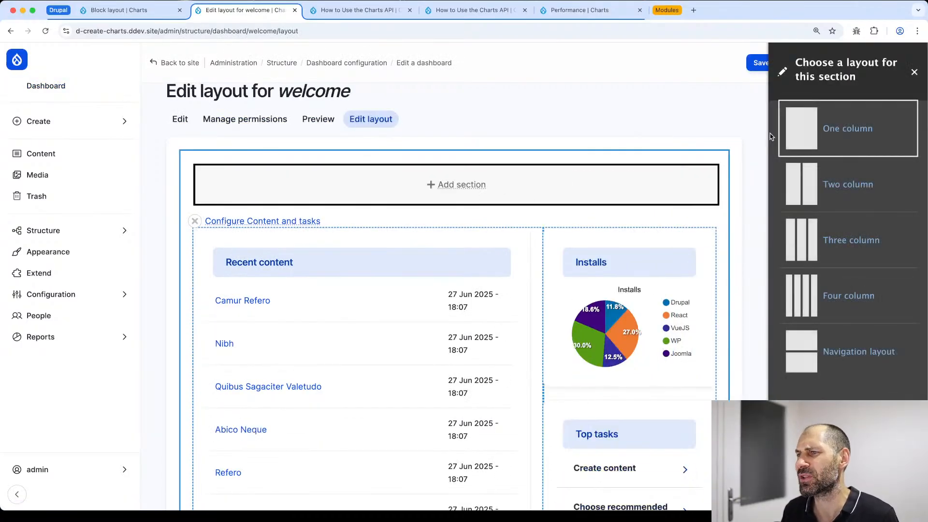
left_click(792, 130)
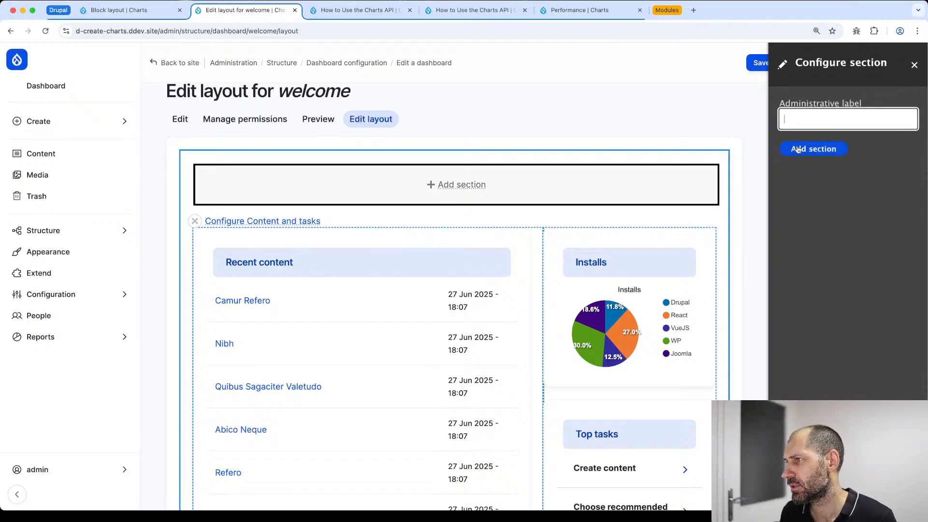
left_click(798, 150)
Choose a Charts block for the new one-column section and expand its section for importing data from CSV.
scroll(536, 217, "down", 3)
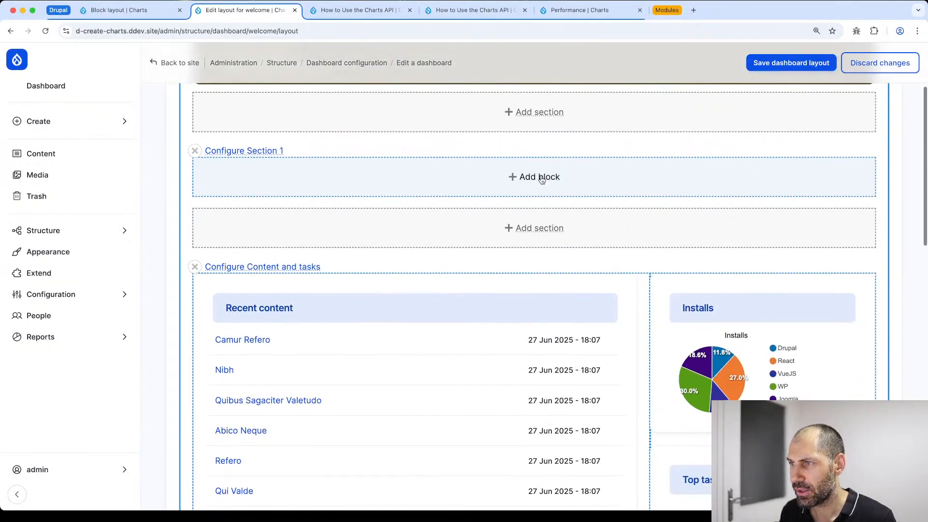
left_click(541, 180)
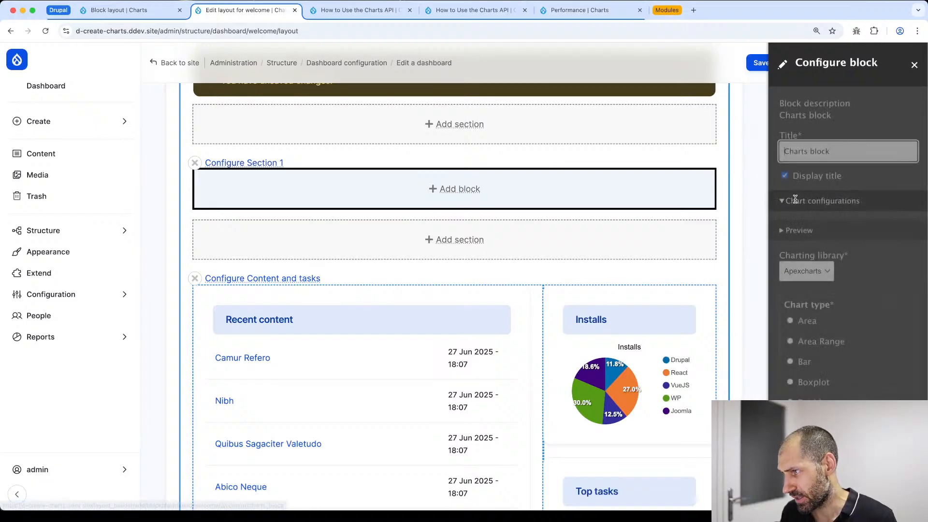
scroll(807, 237, "down", 3)
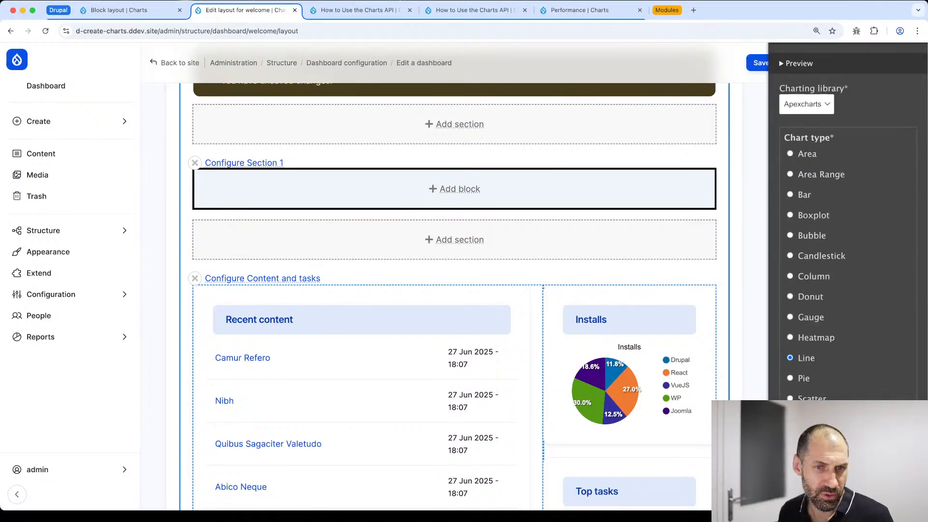
scroll(868, 237, "down", 10)
scroll(868, 237, "down", 9)
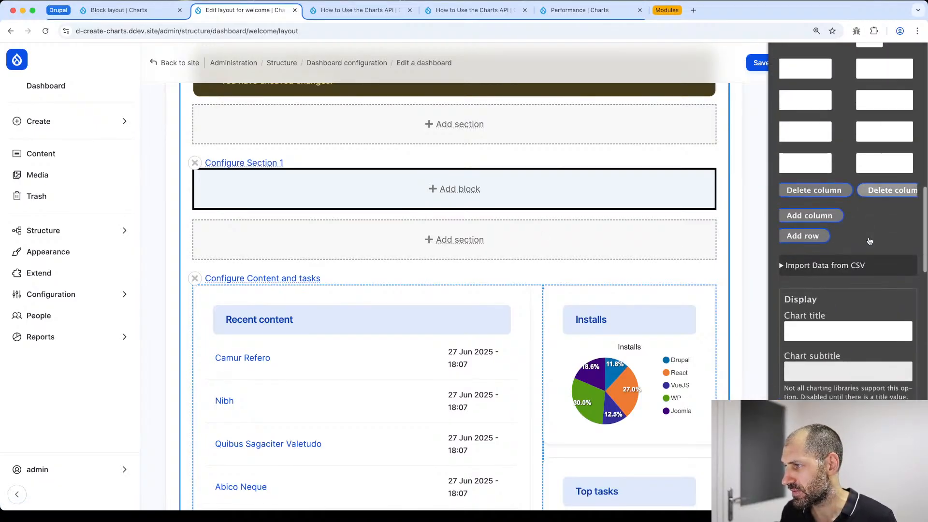
scroll(826, 248, "up", 6)
left_click(804, 296)
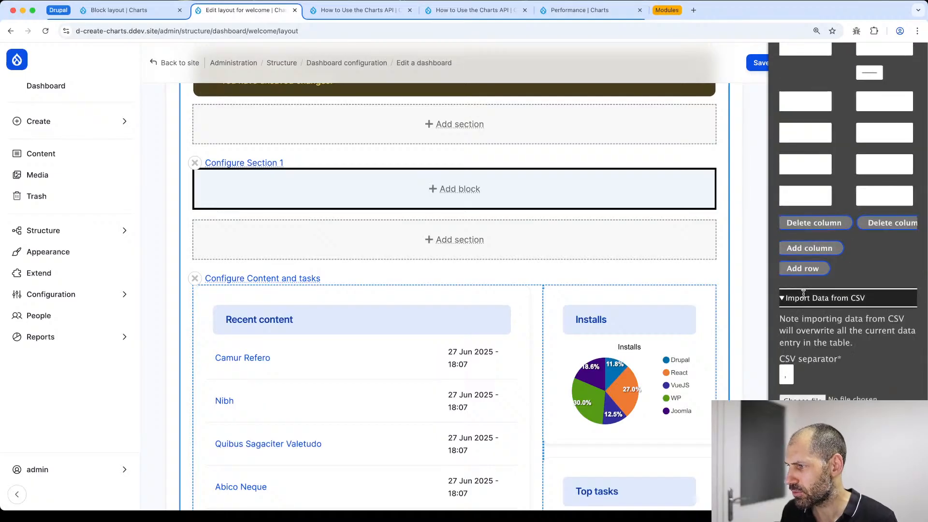
scroll(808, 285, "down", 5)
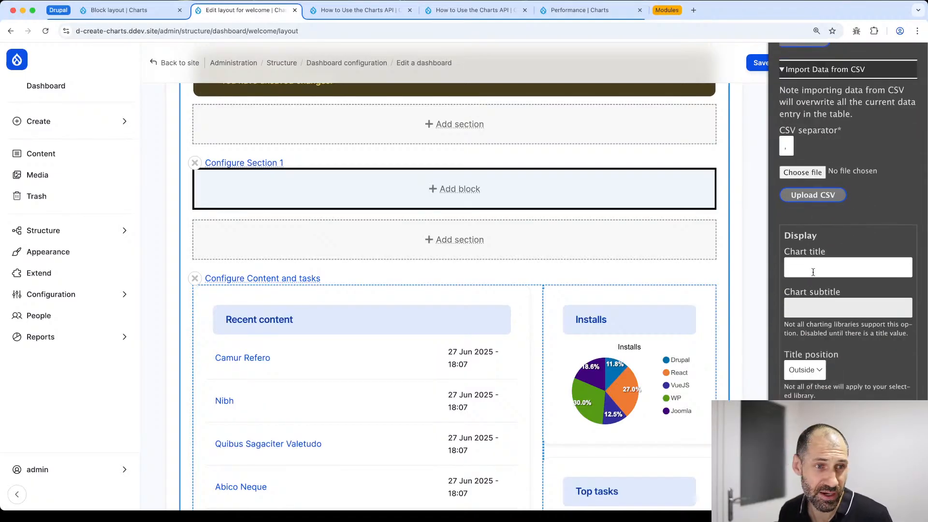
Select a CSV file for the new section's Charts block and upload it.
key("super+Tab")
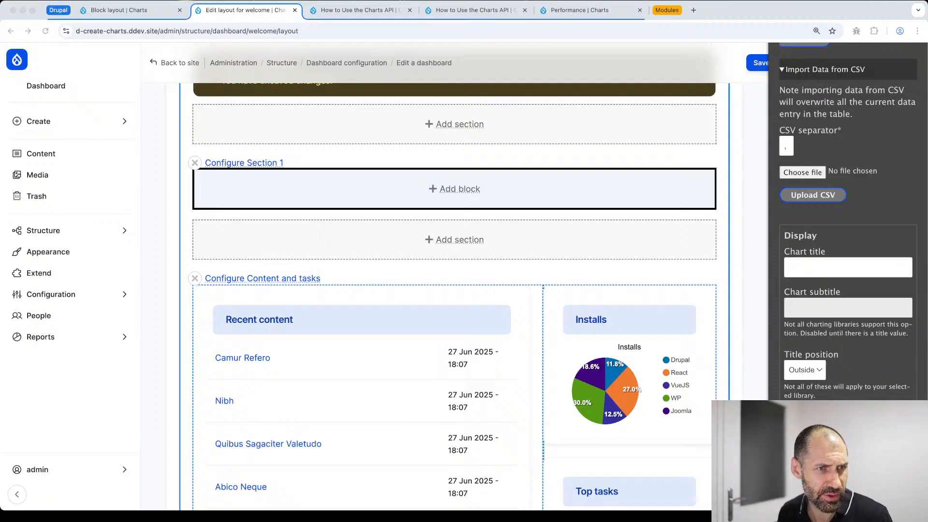
left_click_drag(537, 207, 816, 175)
left_click(803, 195)
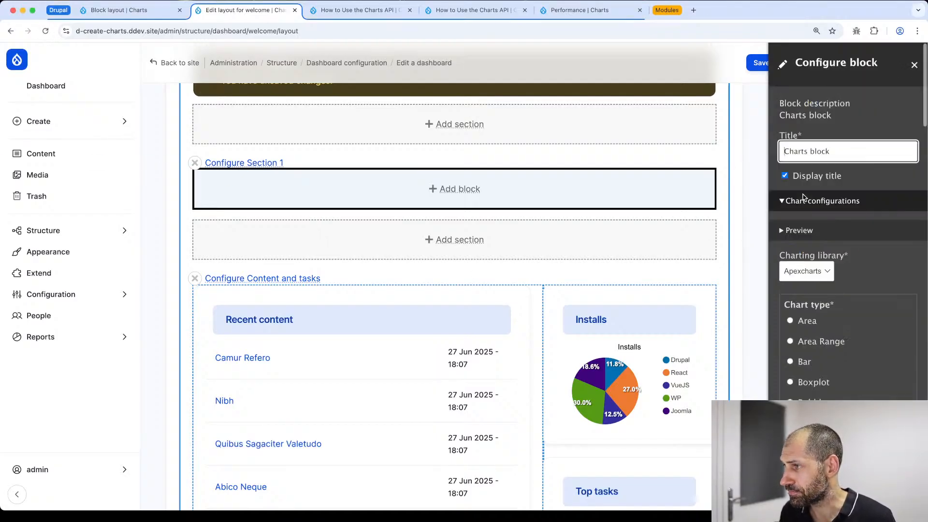
Widen the block configuration area, try the Bar chart type and preview the chart.
scroll(813, 251, "down", 2)
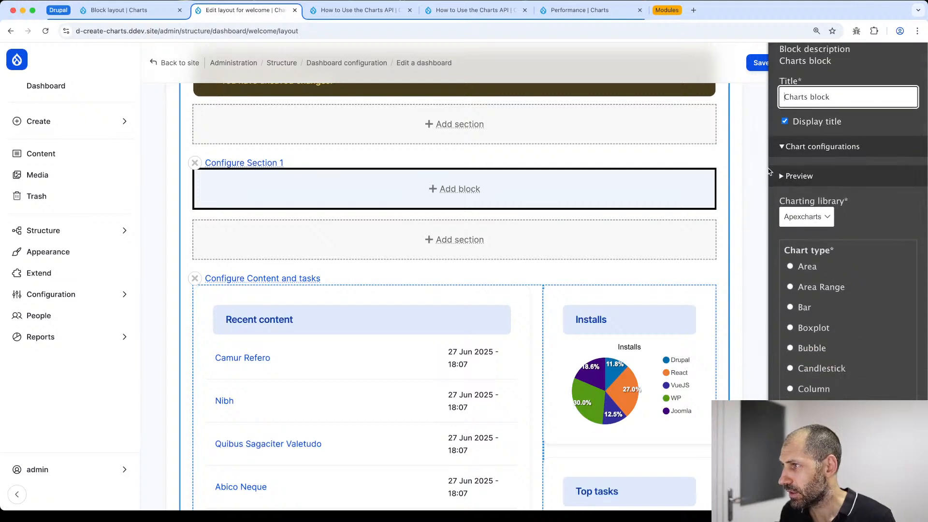
left_click_drag(769, 172, 581, 186)
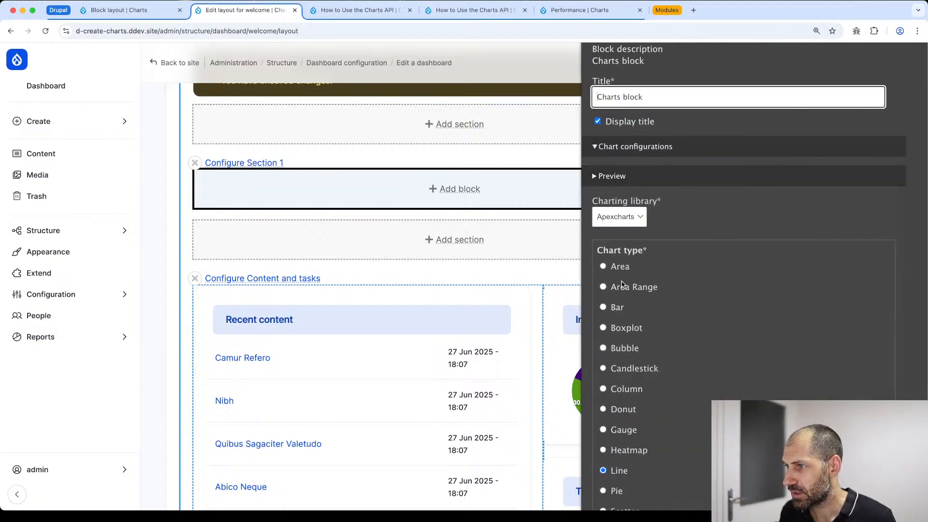
left_click(617, 307)
left_click(623, 176)
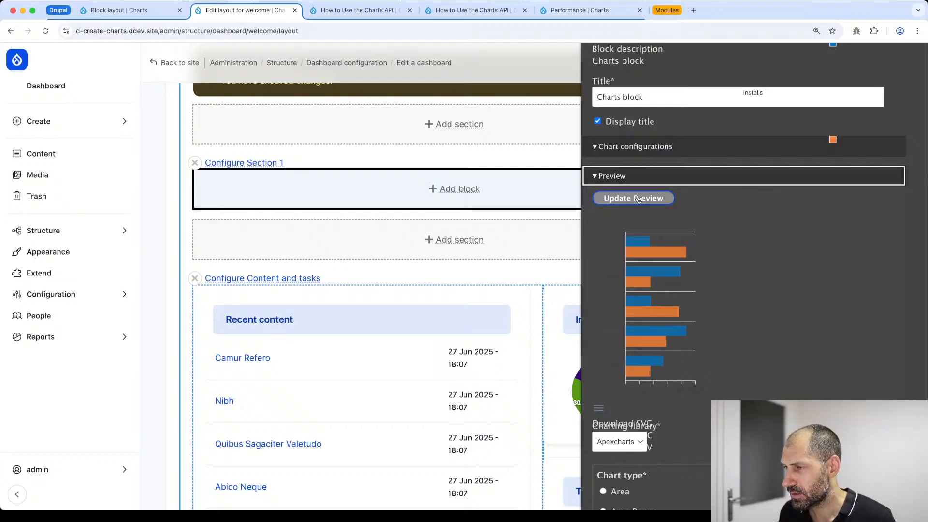
Set the chart type to Column and preview the chart.
scroll(648, 314, "down", 4)
scroll(633, 381, "down", 3)
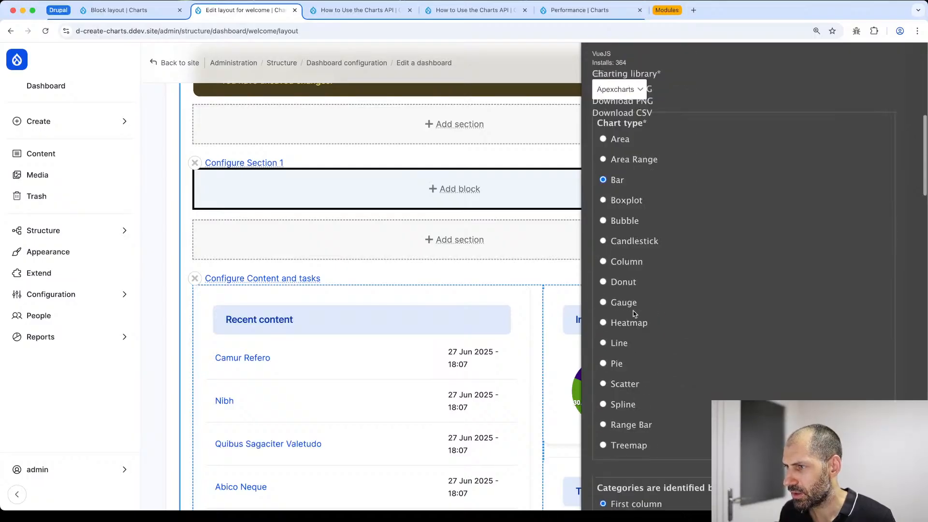
left_click(627, 261)
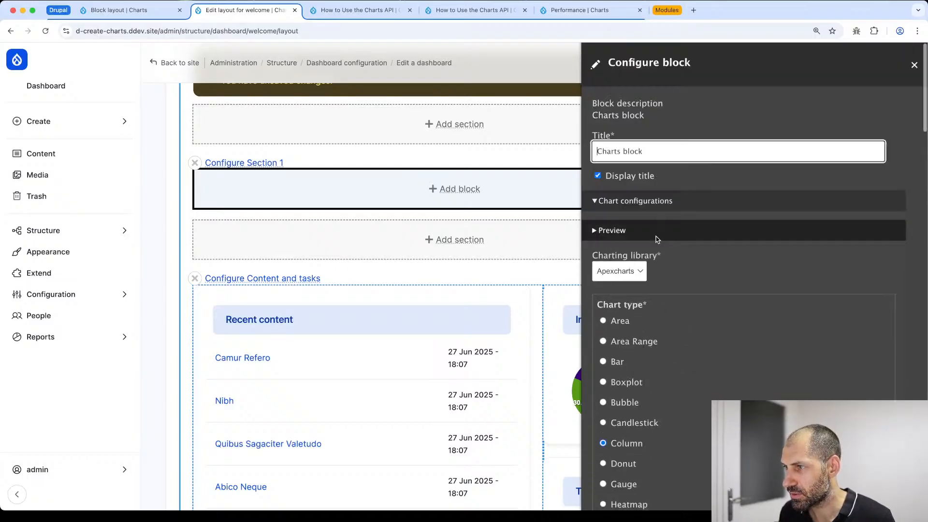
left_click(621, 231)
scroll(667, 266, "down", 10)
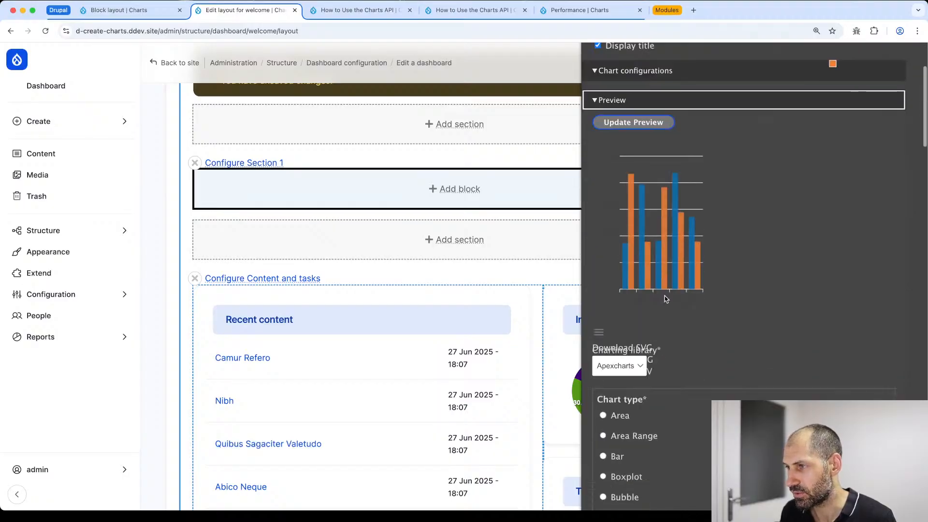
Enable data labels and data markers in the chart's display settings.
scroll(667, 270, "down", 8)
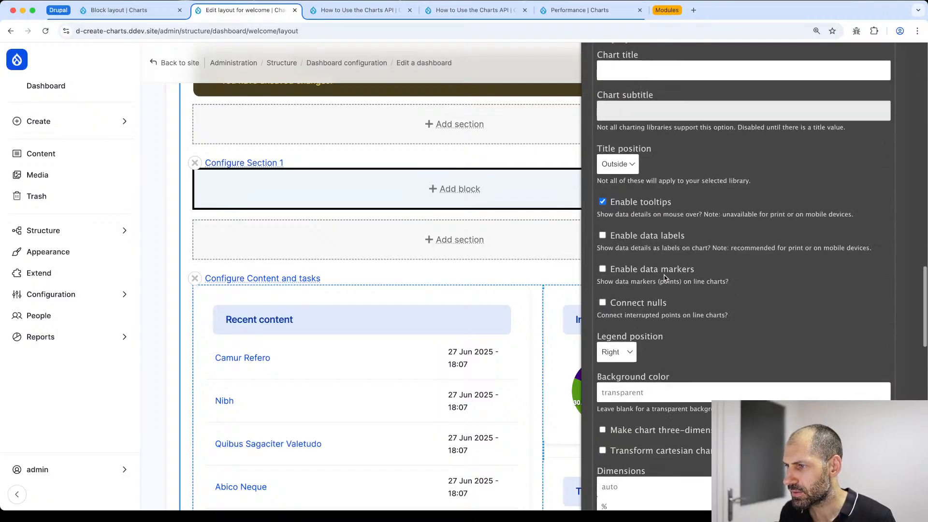
left_click(623, 236)
left_click(624, 270)
Set the chart title to "Installs" and add the Charts block to the one-column section.
scroll(636, 257, "up", 3)
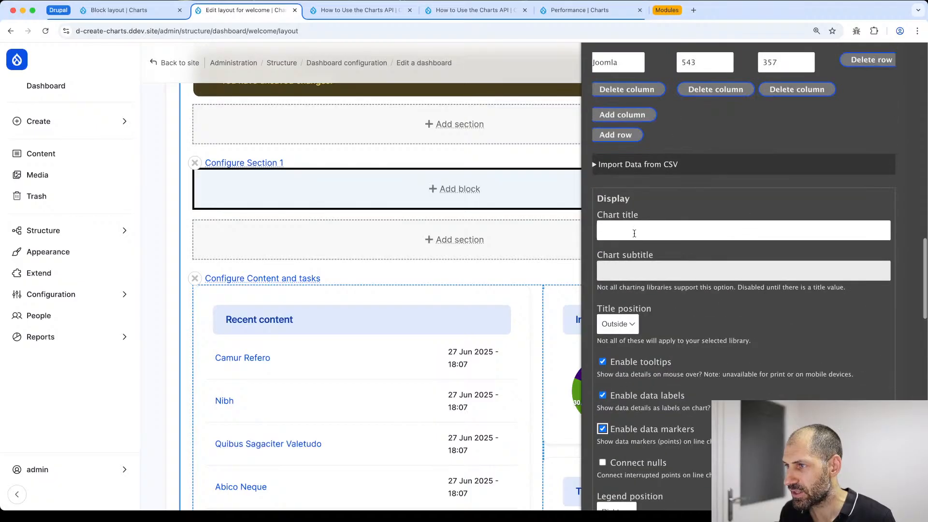
left_click(636, 232)
type("Installs")
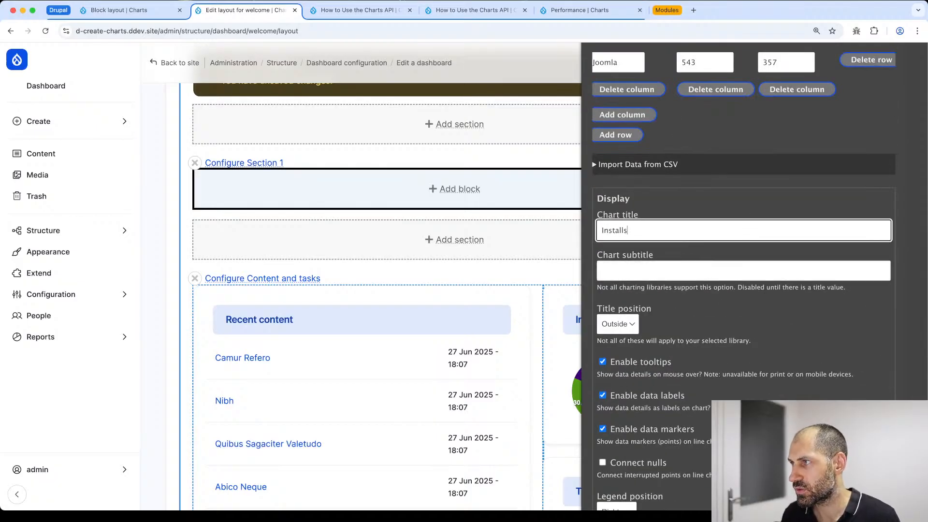
scroll(627, 357, "down", 15)
scroll(627, 356, "down", 5)
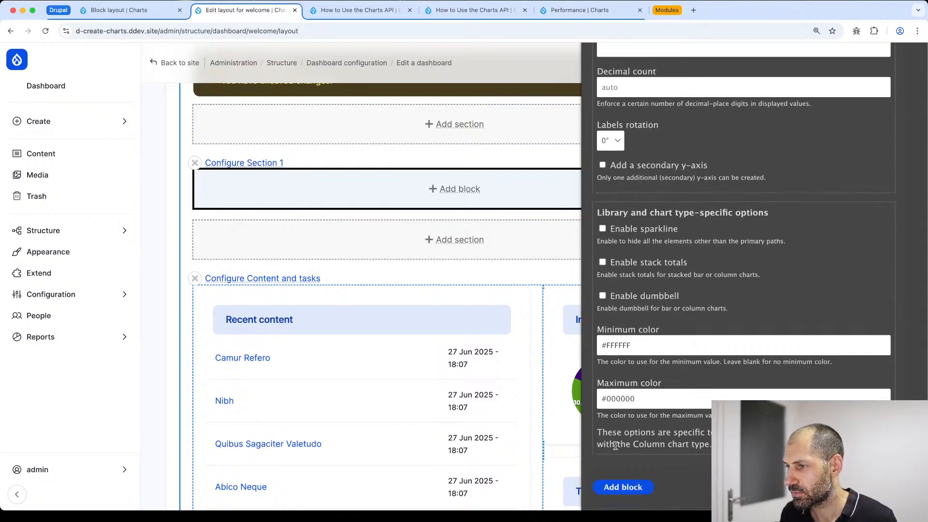
left_click(615, 490)
Check the Installs column chart in Section 1 and save the dashboard layout.
scroll(519, 277, "down", 3)
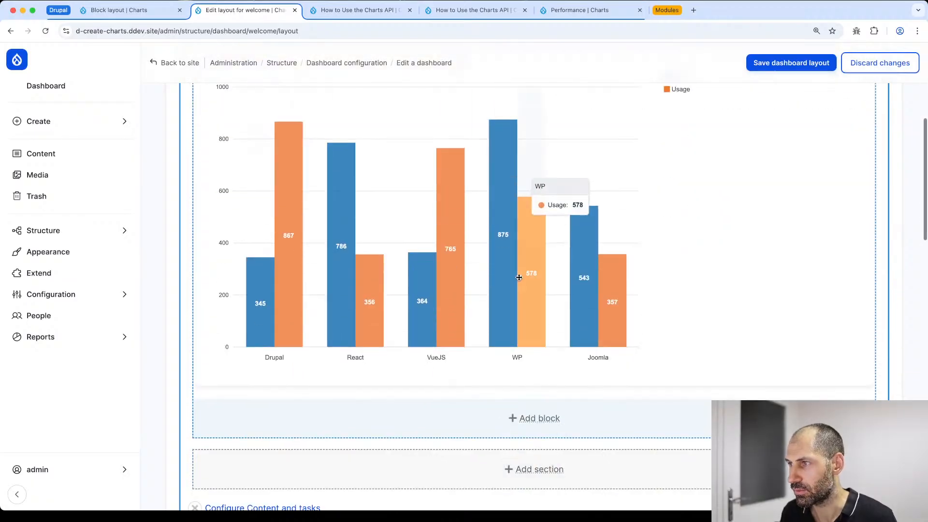
scroll(518, 276, "up", 3)
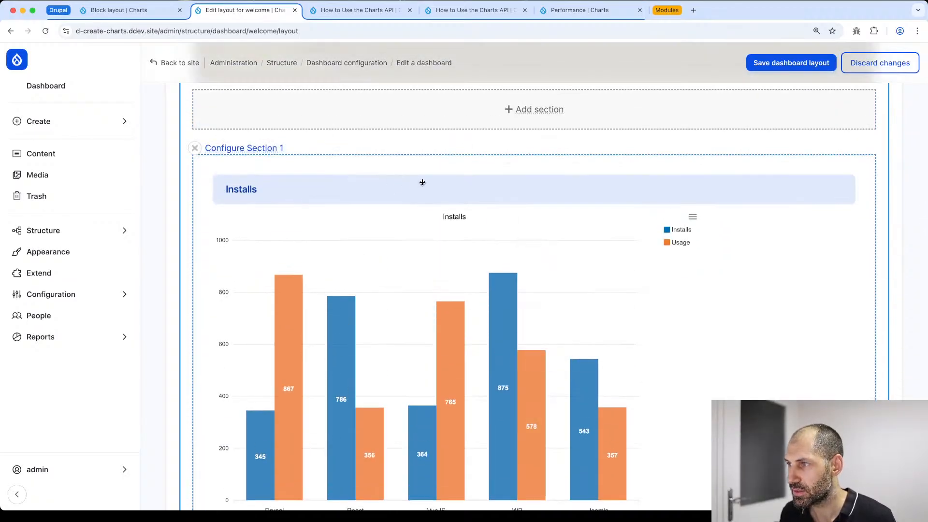
left_click(793, 67)
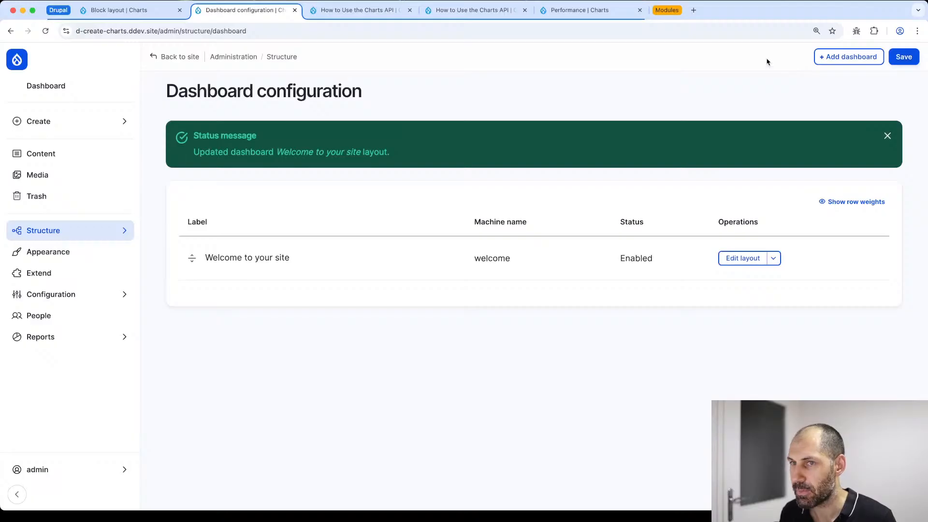
Go to the admin dashboard and examine the full-width Installs column chart above the other blocks.
left_click(80, 87)
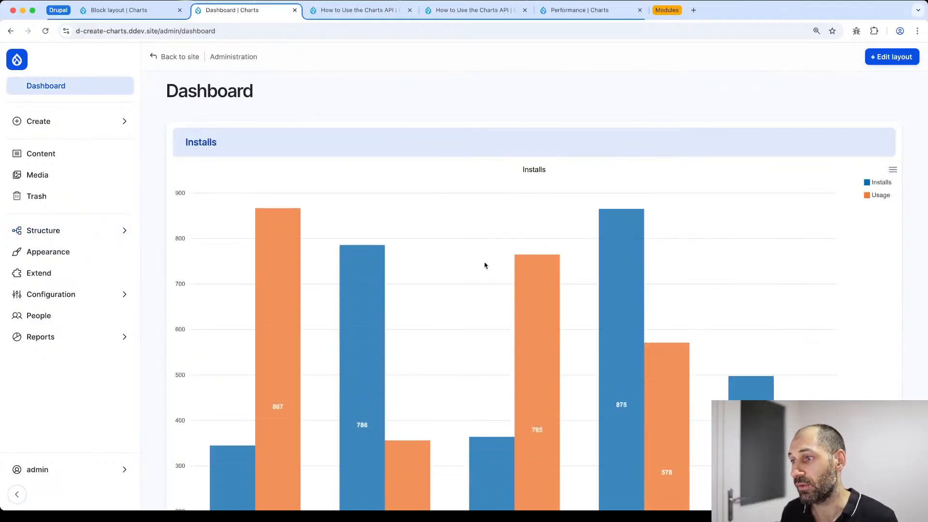
scroll(485, 262, "down", 5)
scroll(606, 281, "up", 3)
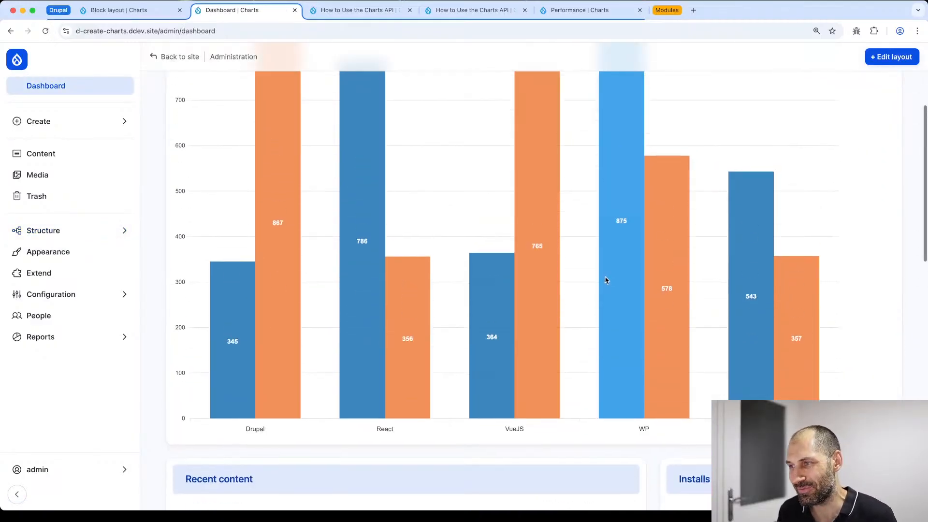
scroll(605, 281, "up", 3)
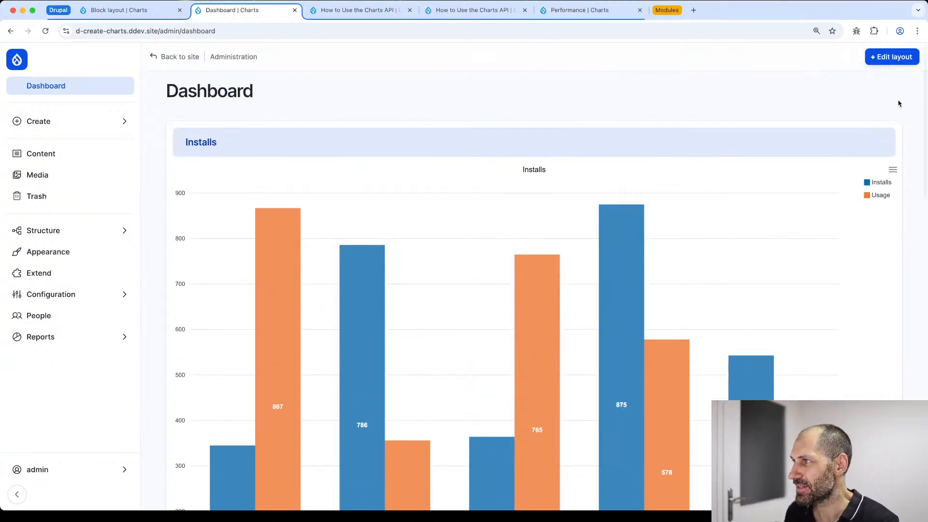
Edit the dashboard layout and move the Installs column chart block into the first column of Content and tasks, above Recent content.
left_click(892, 57)
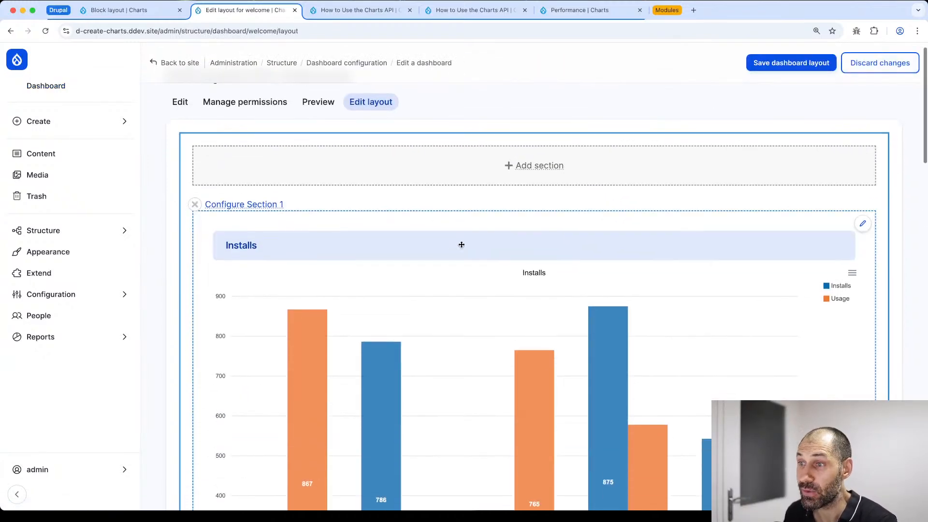
left_click_drag(460, 244, 430, 219)
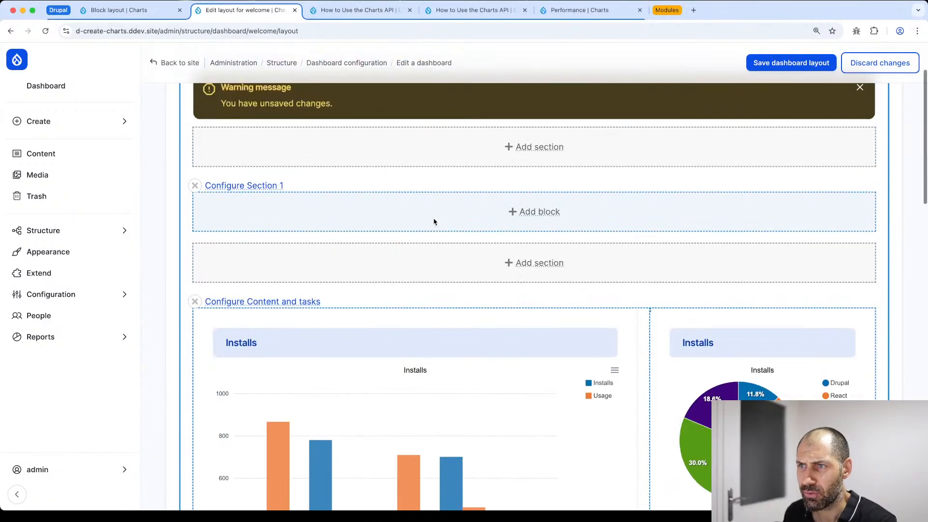
Remove the empty Section 1 and save the dashboard layout.
left_click(195, 185)
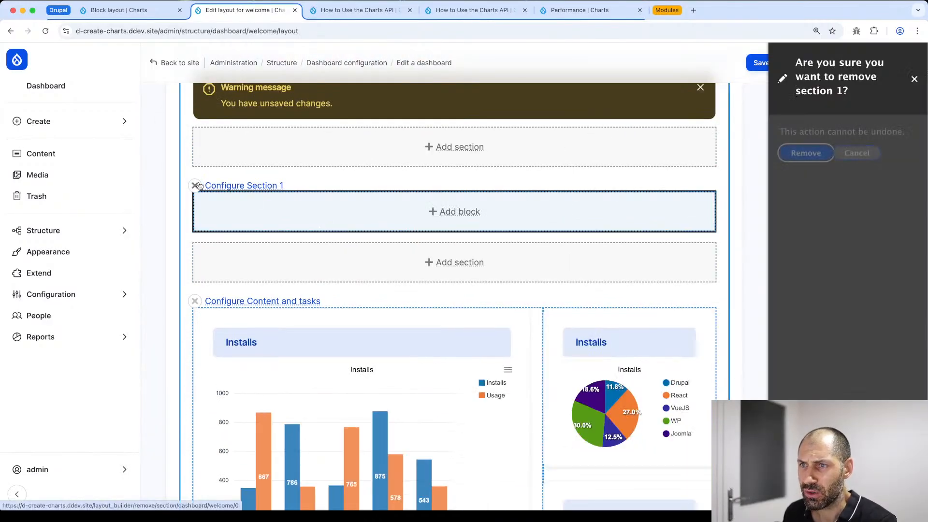
left_click(802, 154)
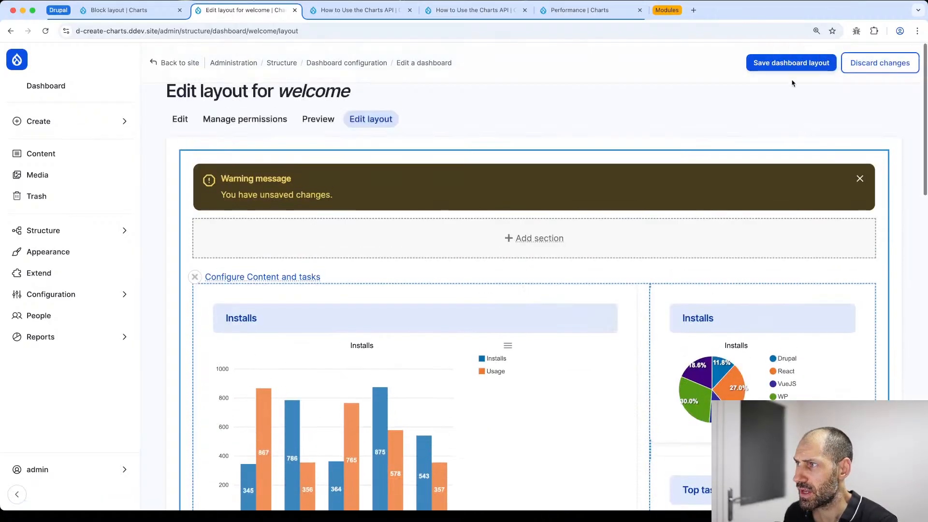
left_click(791, 63)
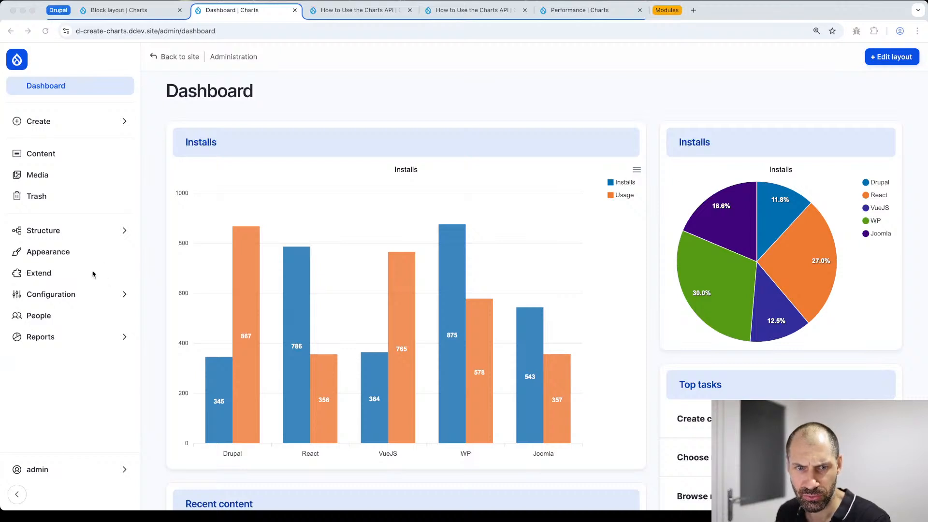
Filter the site's module list for "dashboard" and examine the Dashboard module's version and required modules.
left_click(72, 272)
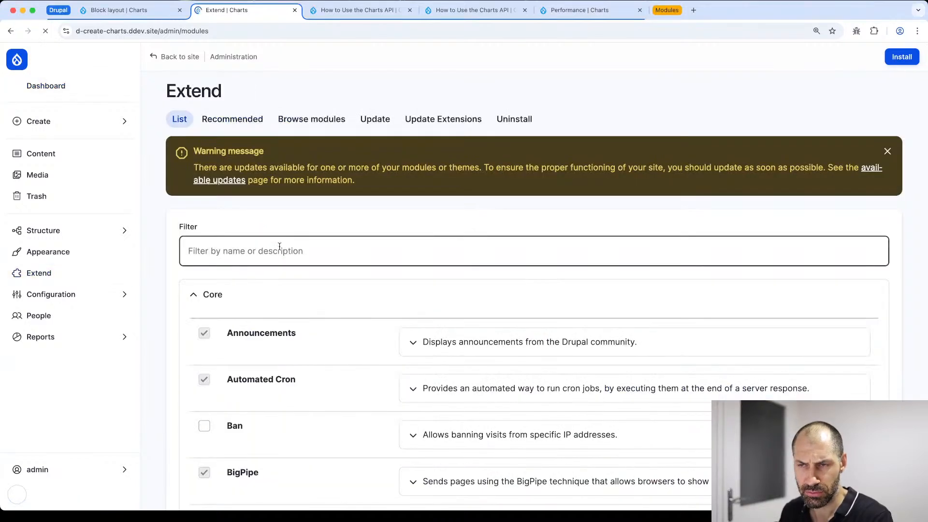
left_click(282, 242)
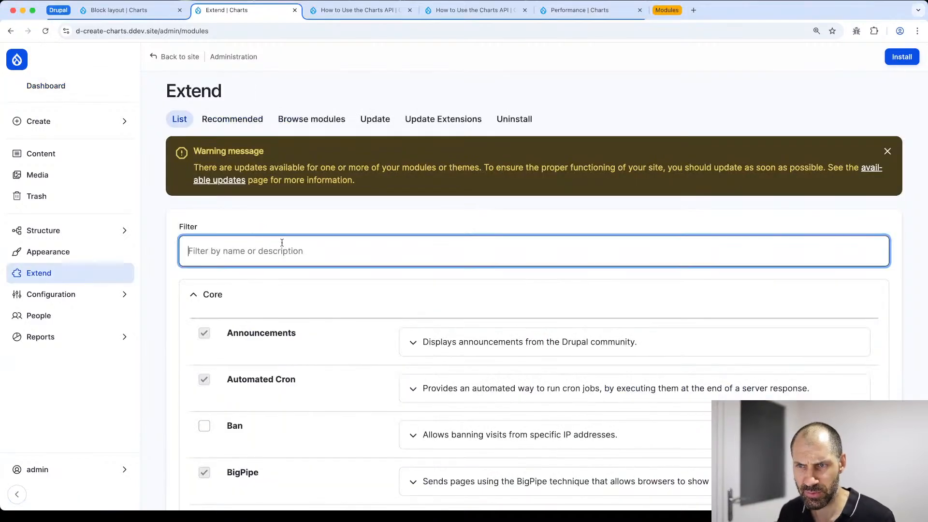
type("dashboard")
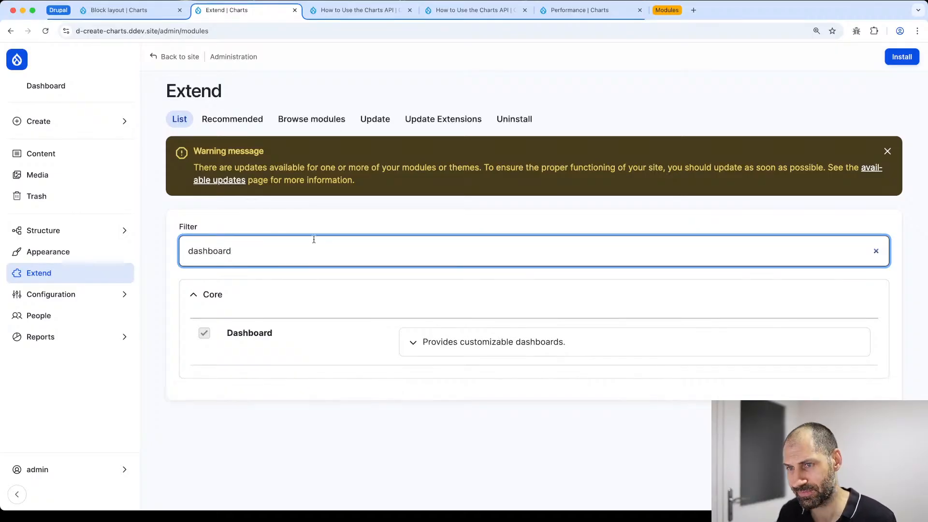
left_click(435, 341)
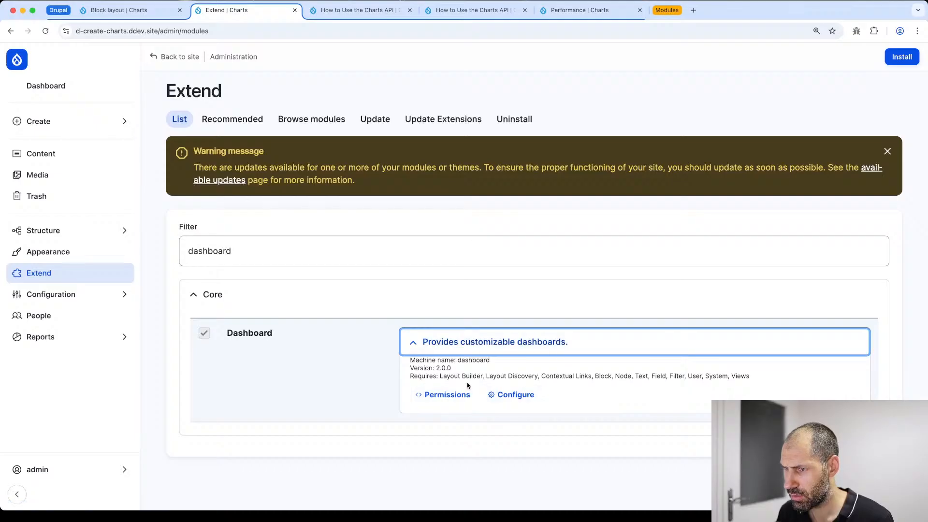
triple_click(508, 375)
left_click(508, 373)
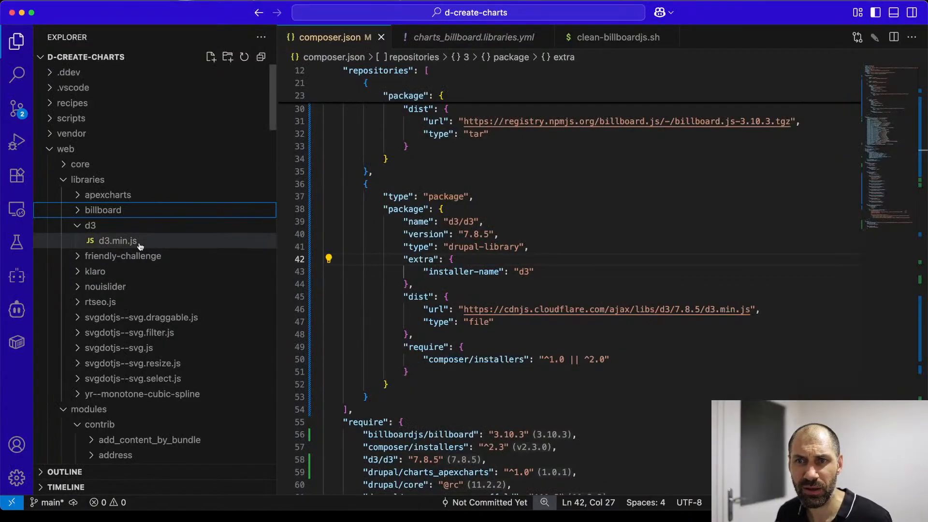
Switch to VS Code, collapse the open libraries and modules folders, and look through web/core/modules for a dashboard module.
left_click(63, 180)
left_click(65, 195)
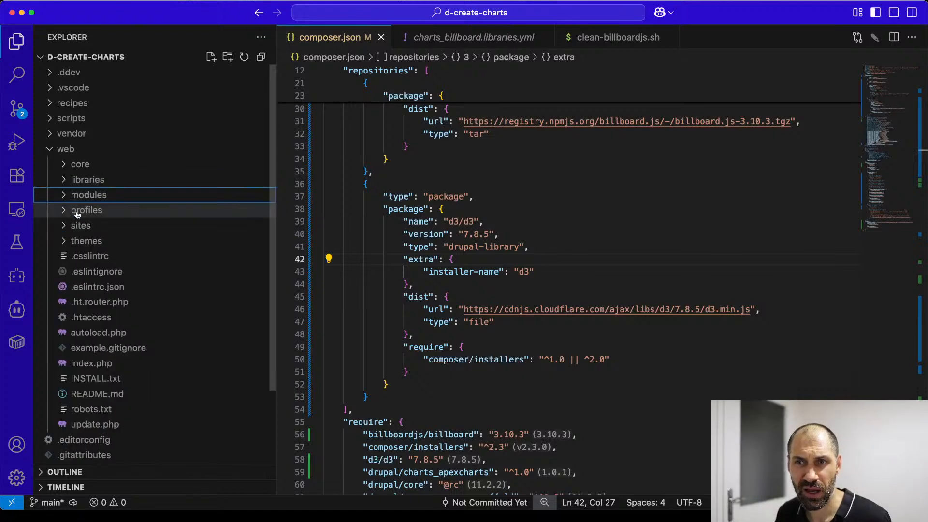
left_click(80, 225)
left_click(102, 225)
left_click(100, 165)
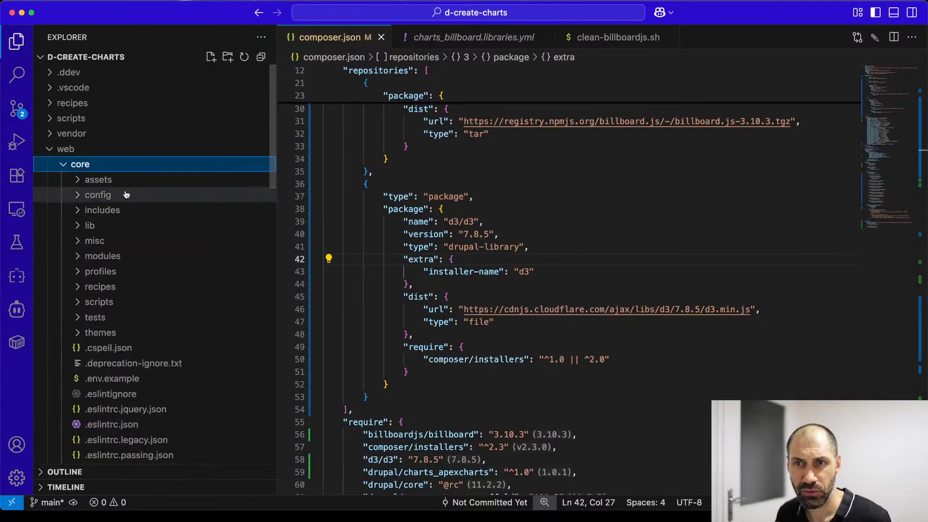
left_click(115, 256)
scroll(153, 267, "down", 8)
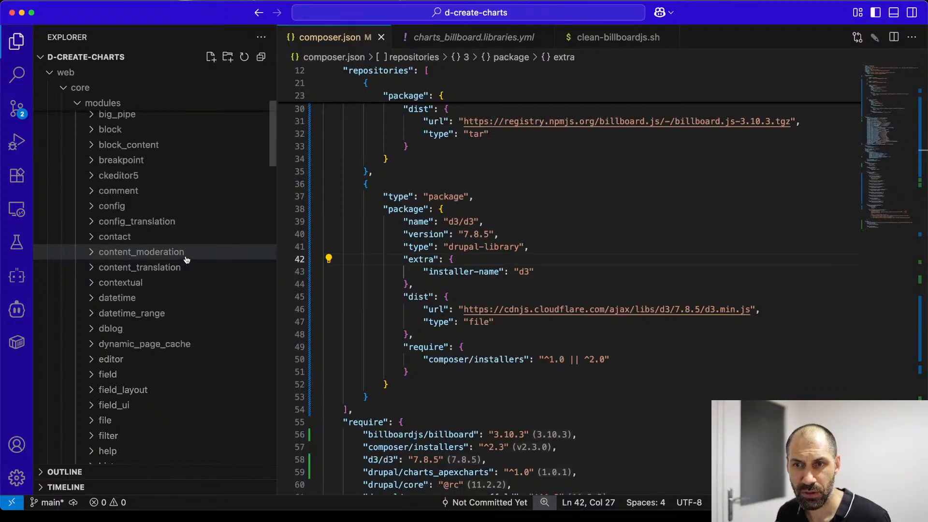
scroll(190, 355, "up", 4)
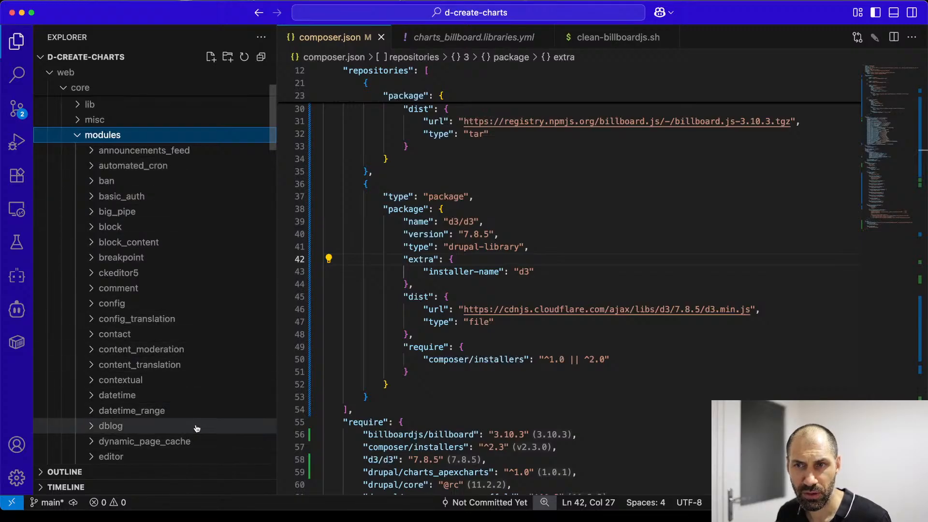
scroll(203, 285, "down", 8)
scroll(151, 247, "up", 10)
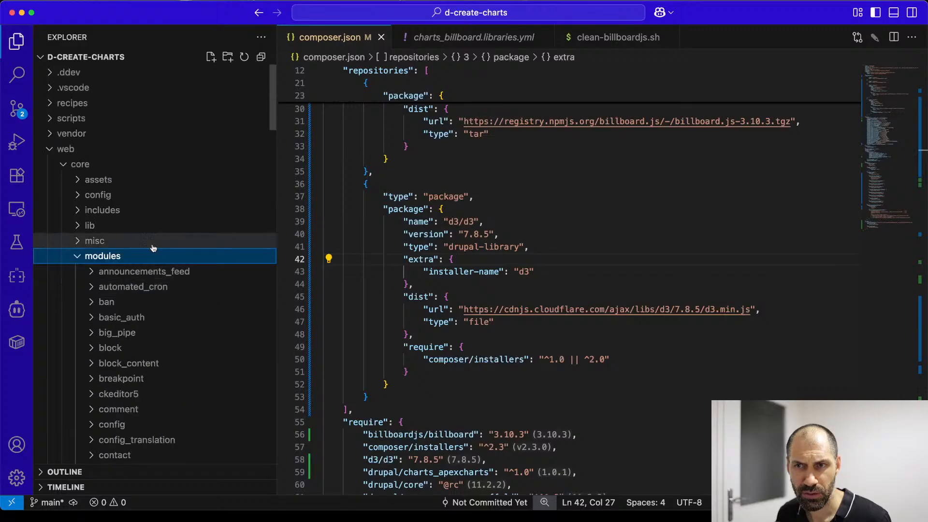
Collapse the core folder and find the dashboard module folder in web/modules/contrib, expanding it to view its files.
left_click(73, 257)
left_click(64, 166)
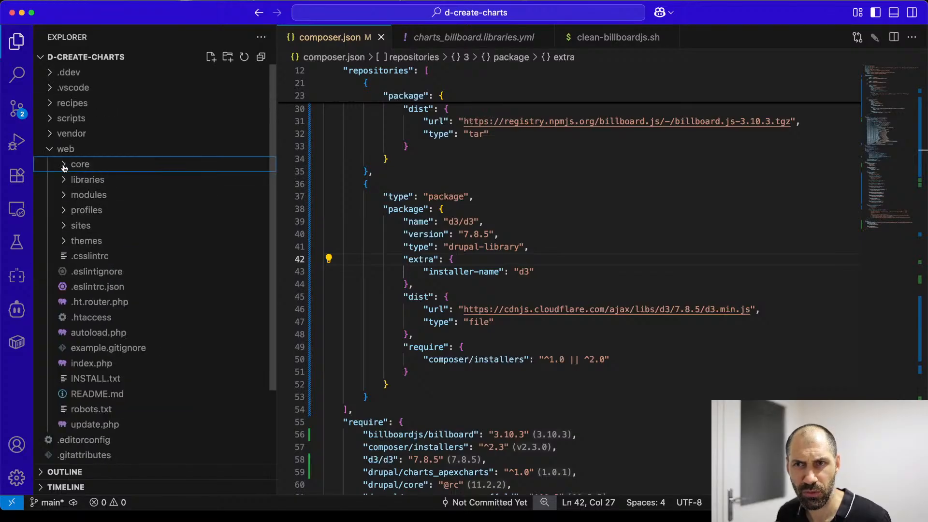
left_click(87, 195)
scroll(196, 330, "down", 1)
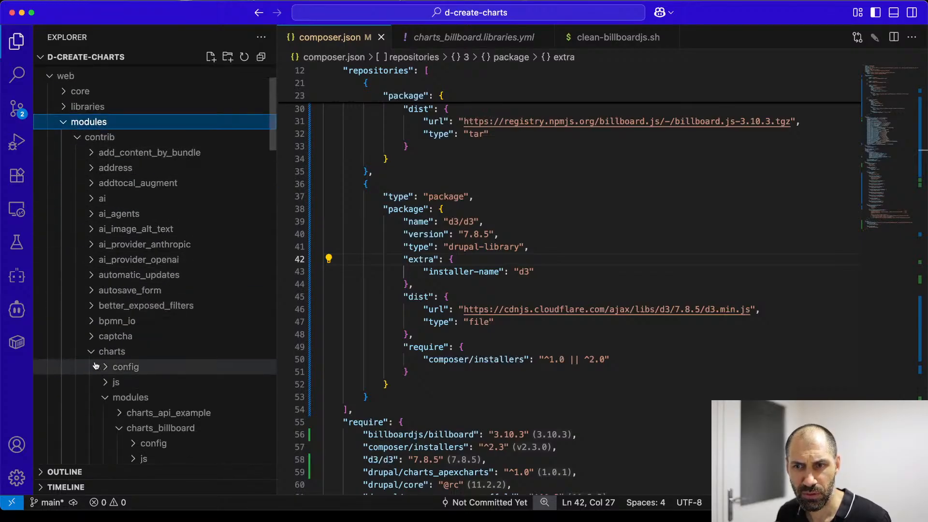
left_click(97, 351)
scroll(104, 354, "down", 7)
scroll(106, 355, "up", 3)
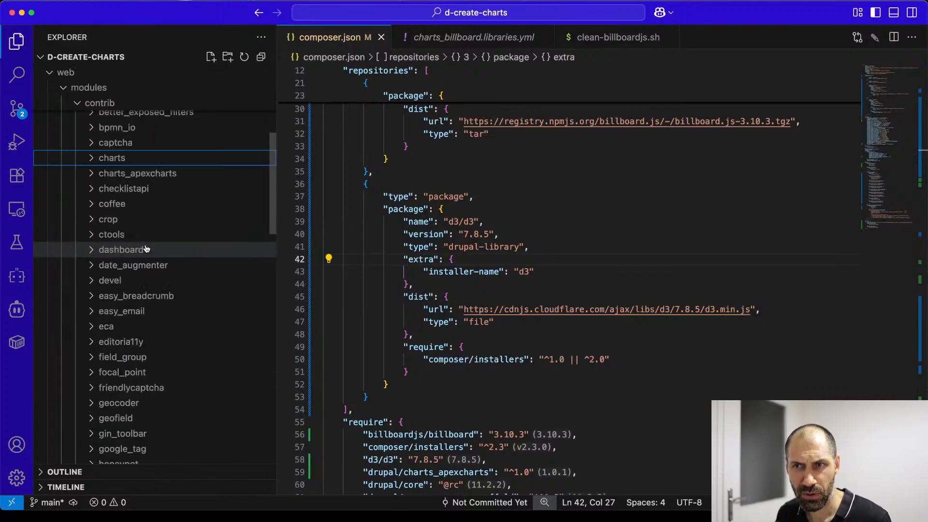
left_click(145, 247)
scroll(185, 331, "down", 2)
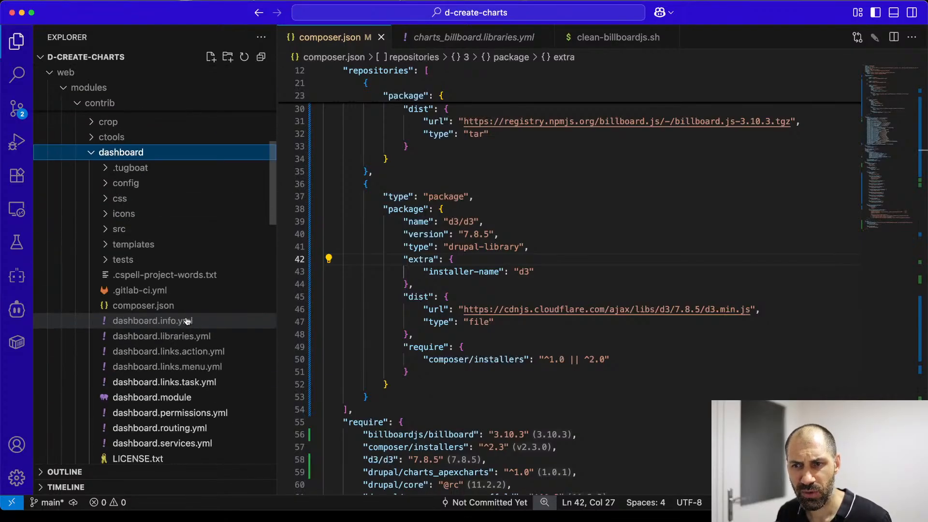
Switch to Chrome, expand the Modules tab group and duplicate the ApexCharts project tab.
key("super+Tab")
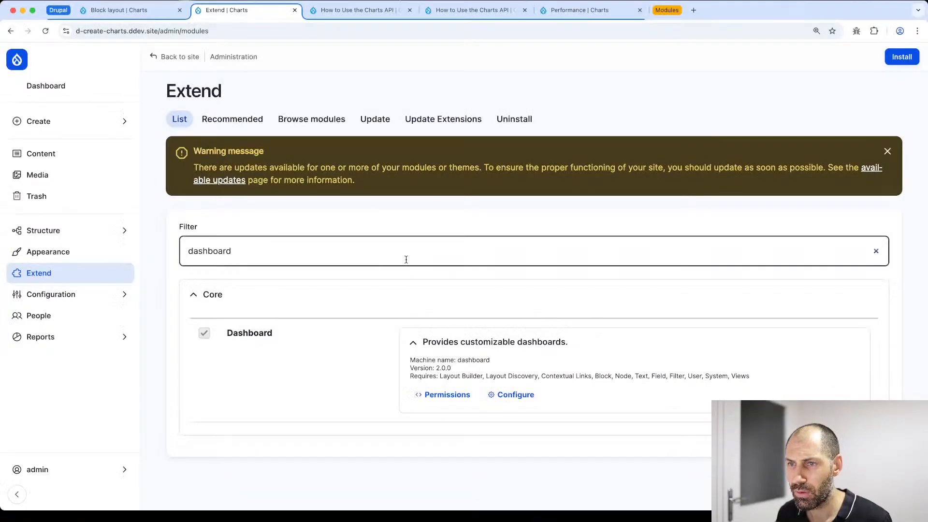
left_click(263, 294)
left_click(263, 294)
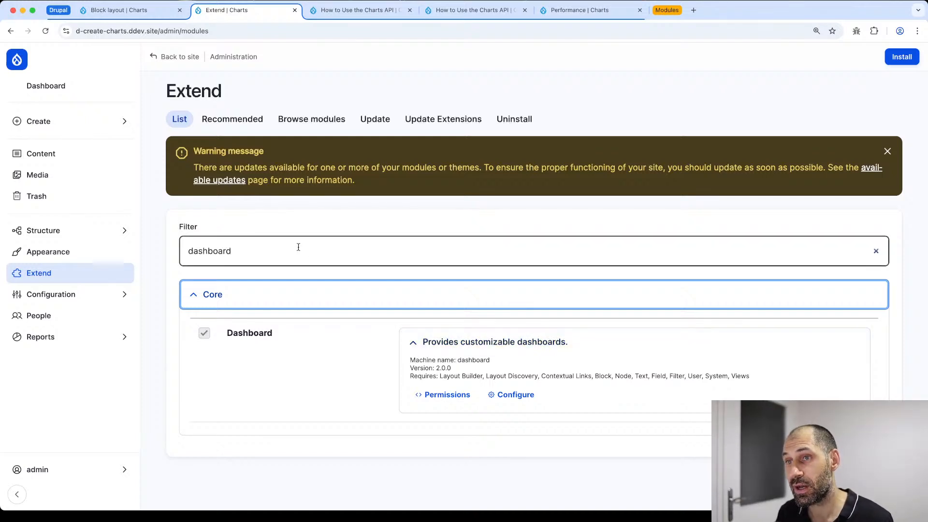
left_click(668, 10)
left_click(793, 11)
right_click(793, 10)
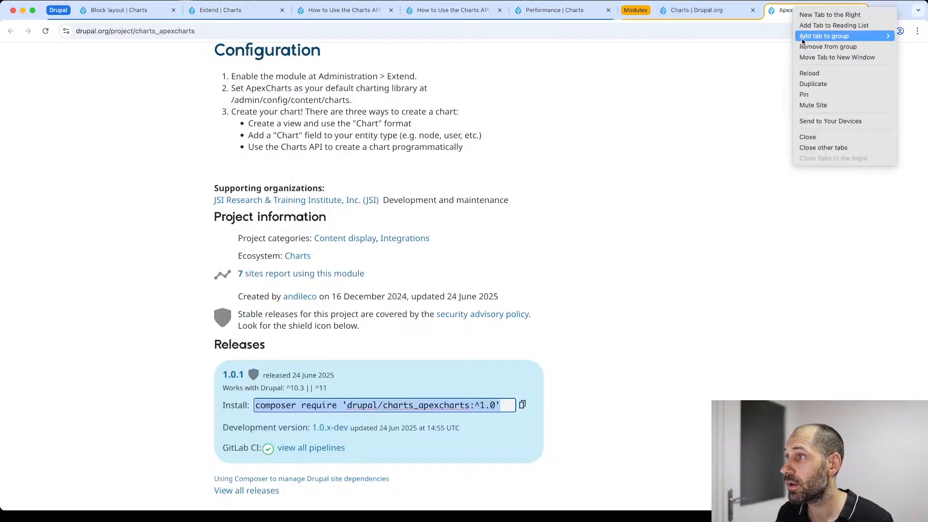
left_click(817, 84)
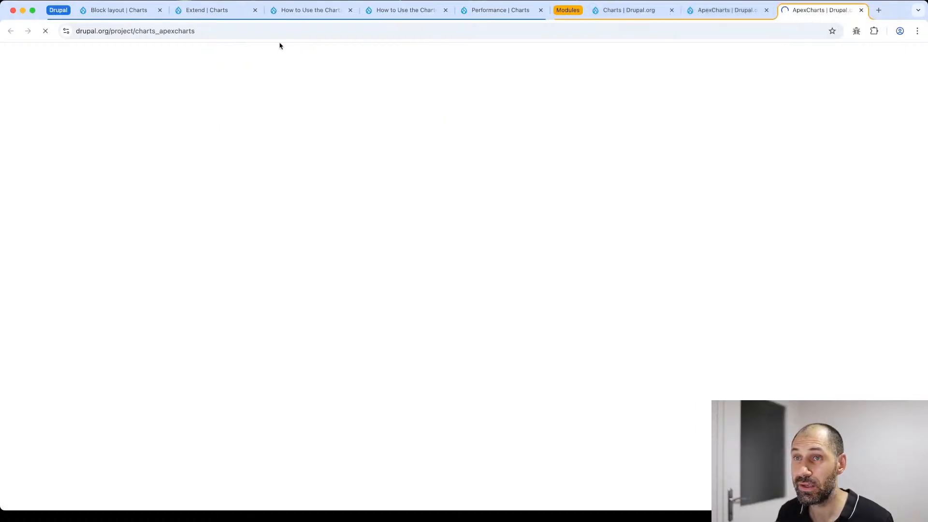
Load drupal.org/project/dashboards in the duplicated tab and examine the module's features and project information.
left_click(280, 31)
double_click(276, 31)
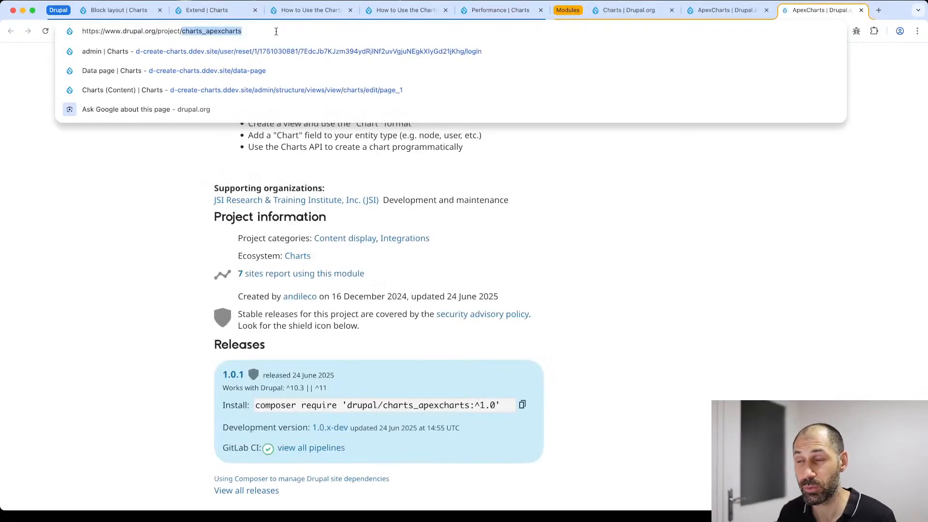
type("board")
key("BackSpace")
key("BackSpace")
key("BackSpace")
key("BackSpace")
key("BackSpace")
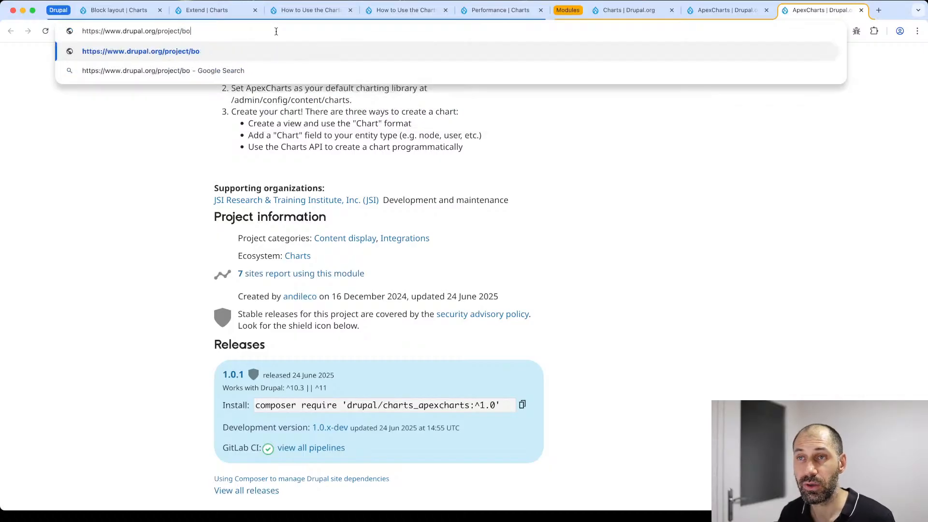
type("dashboa")
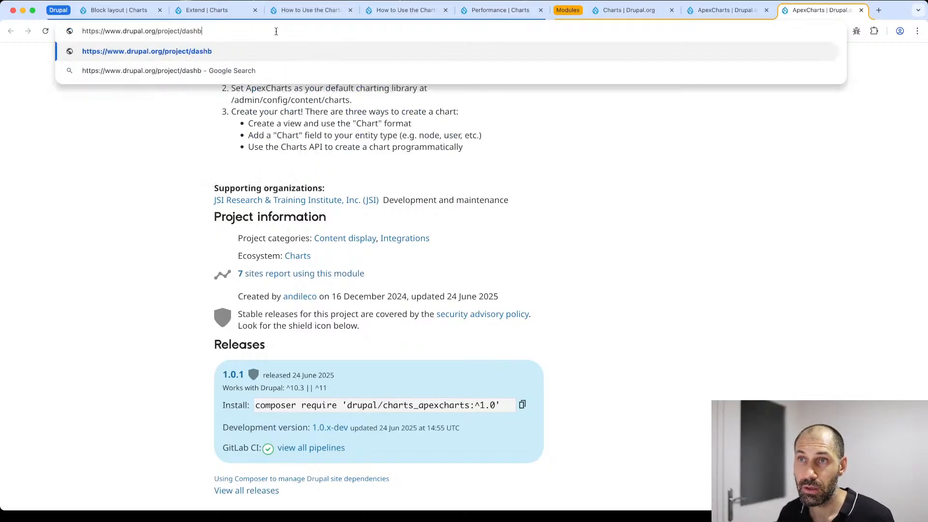
type("rds")
key("Return")
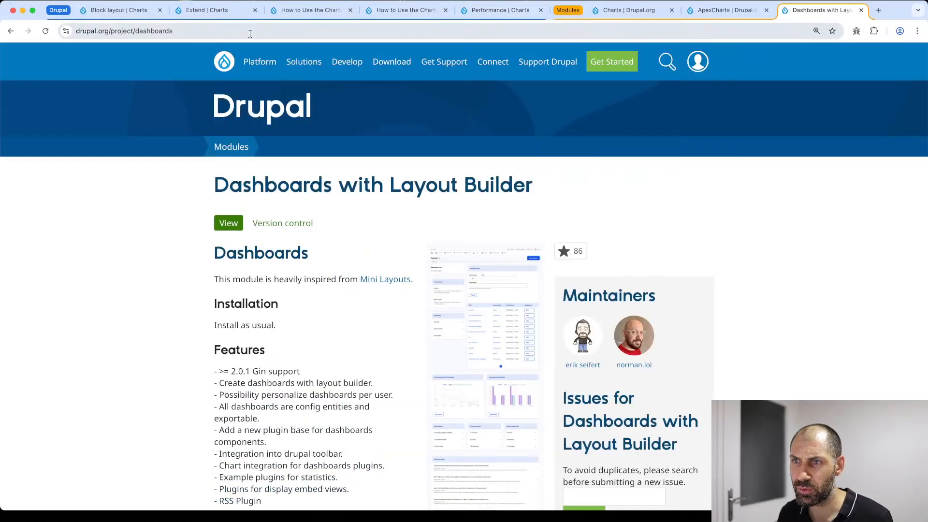
scroll(317, 220, "down", 3)
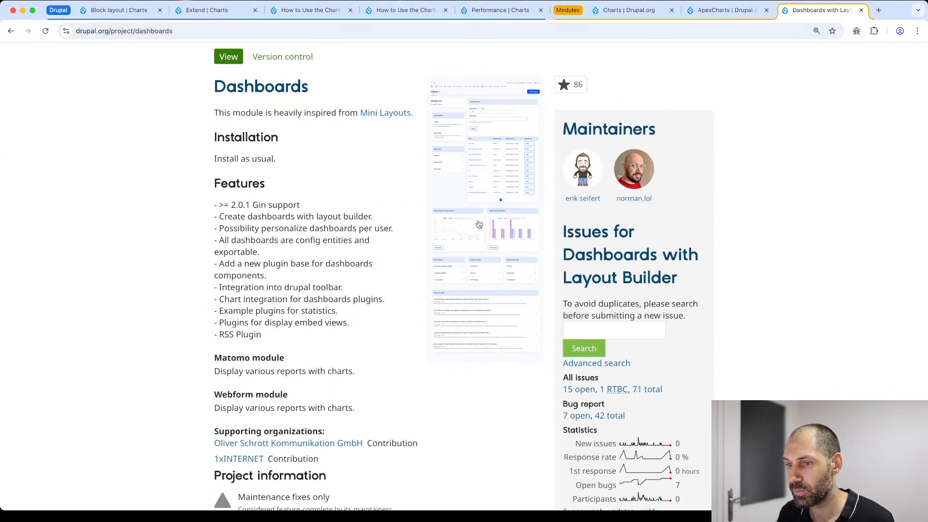
scroll(405, 262, "down", 3)
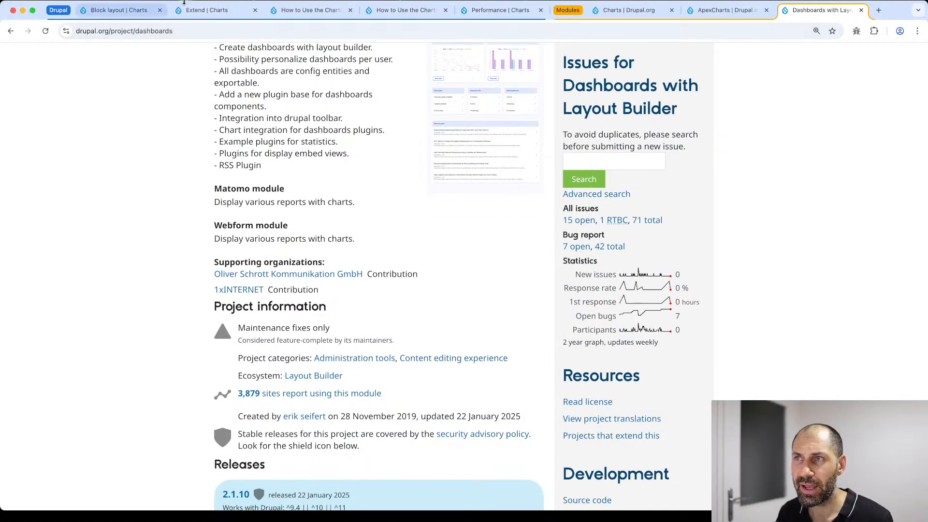
Visit the site's home page, the welcome dashboard's layout editor and the Dashboard configuration, ending on the admin dashboard with its charts.
left_click(110, 11)
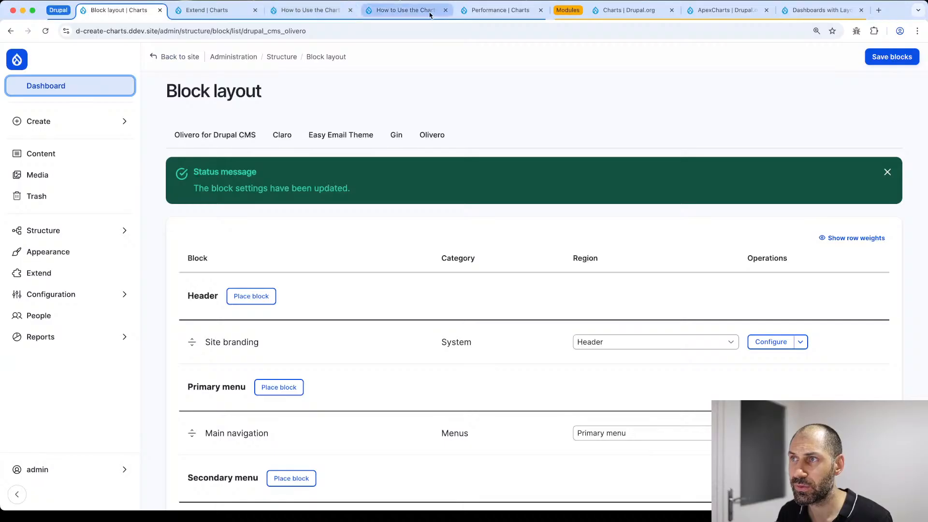
left_click(17, 59)
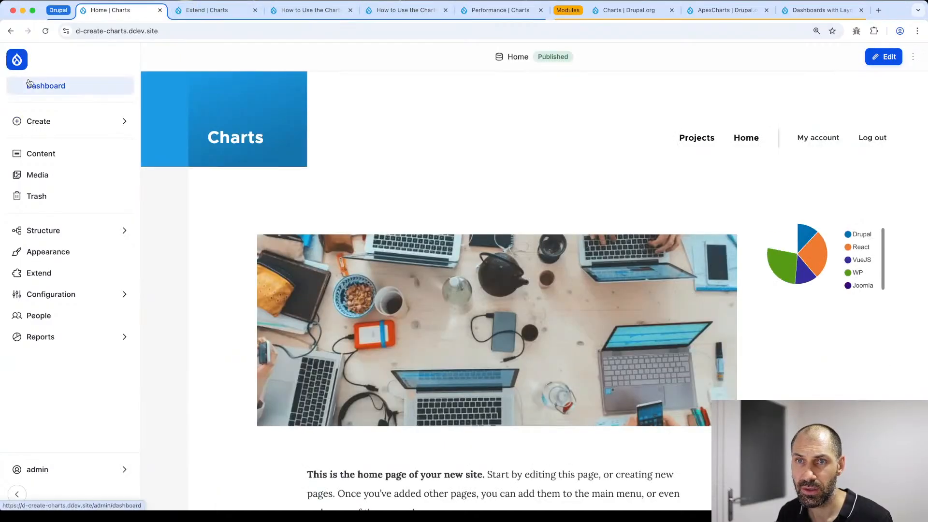
left_click(29, 85)
left_click(892, 58)
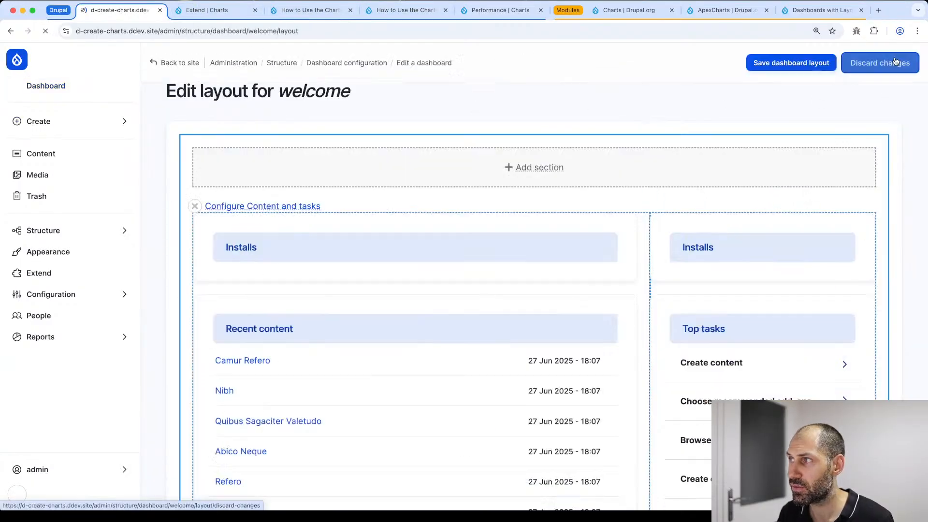
left_click(344, 63)
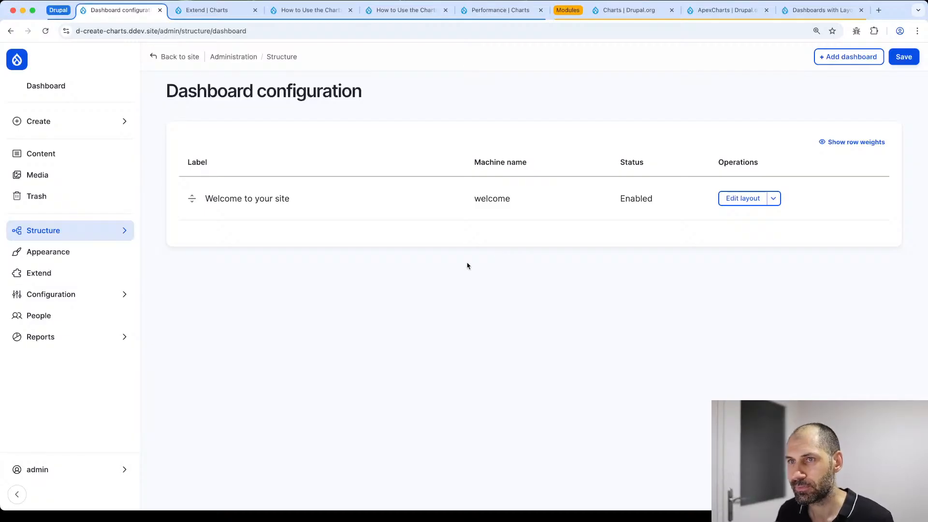
left_click(63, 91)
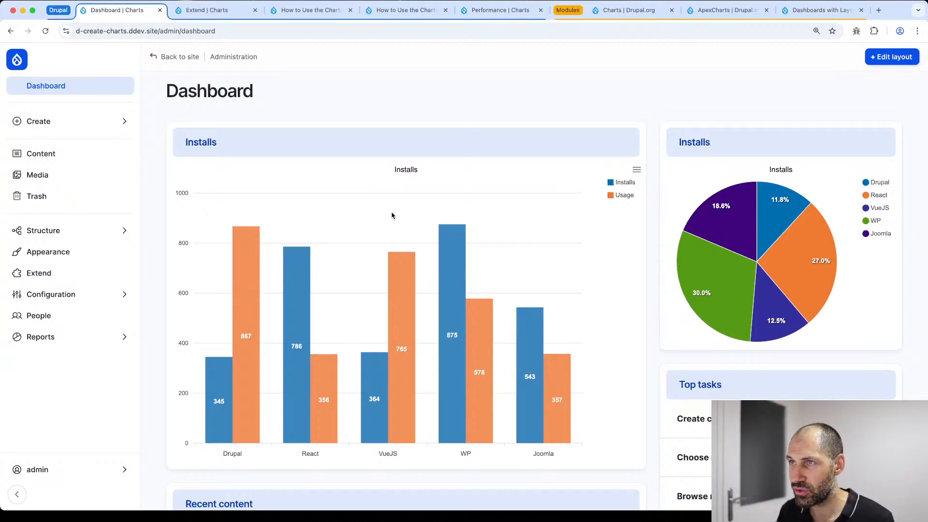
Close the Extend, both "How to Use the Charts API" and Performance tabs in the Drupal tab group.
left_click(255, 11)
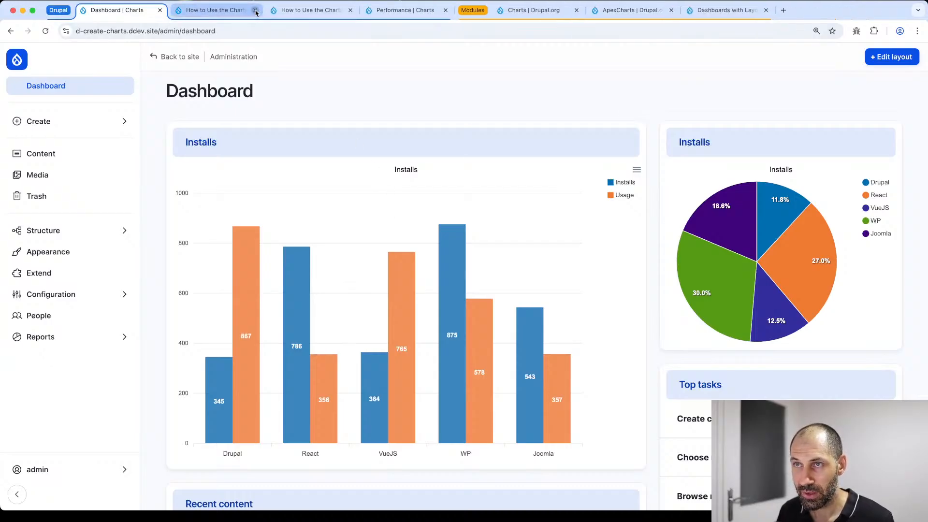
left_click(255, 10)
left_click(255, 10)
left_click(255, 10)
Filter the content list to the Project content type and open "Drupal Migration: From Legacy to Modern" for editing to view its project status.
left_click(45, 154)
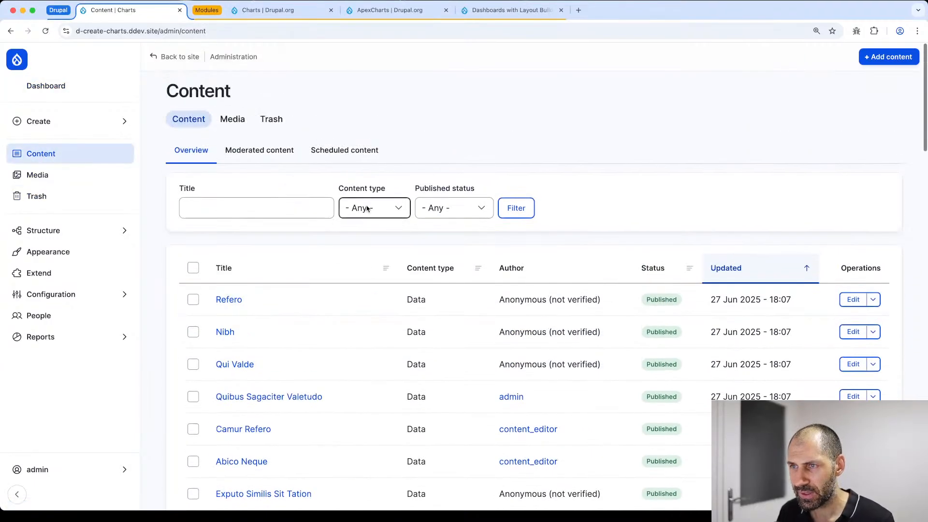
left_click(367, 209)
left_click(360, 248)
left_click(517, 215)
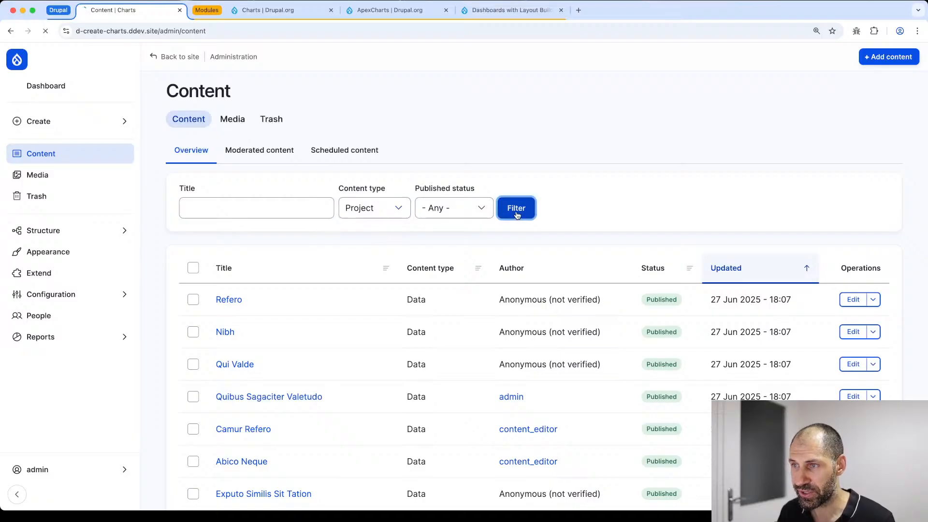
scroll(517, 215, "down", 5)
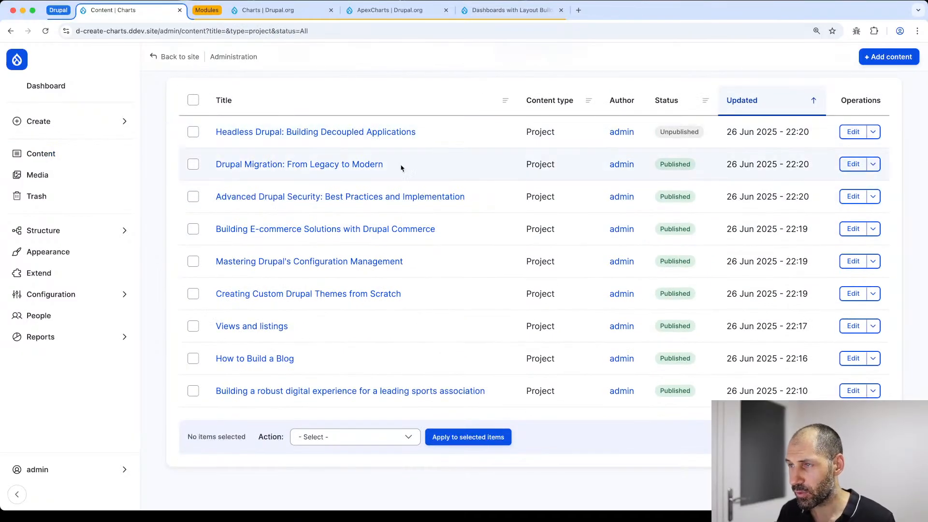
left_click(854, 164)
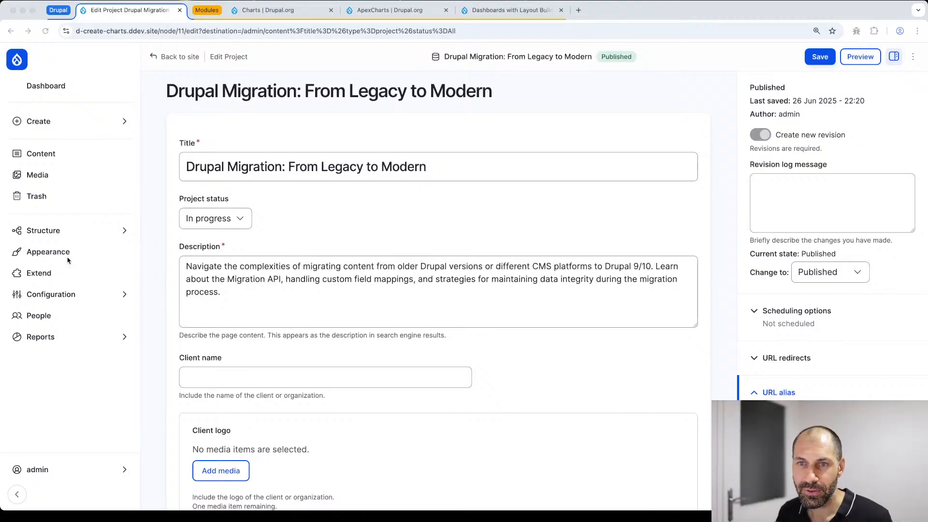
Start a new view and name it "Project status chart".
left_click(64, 234)
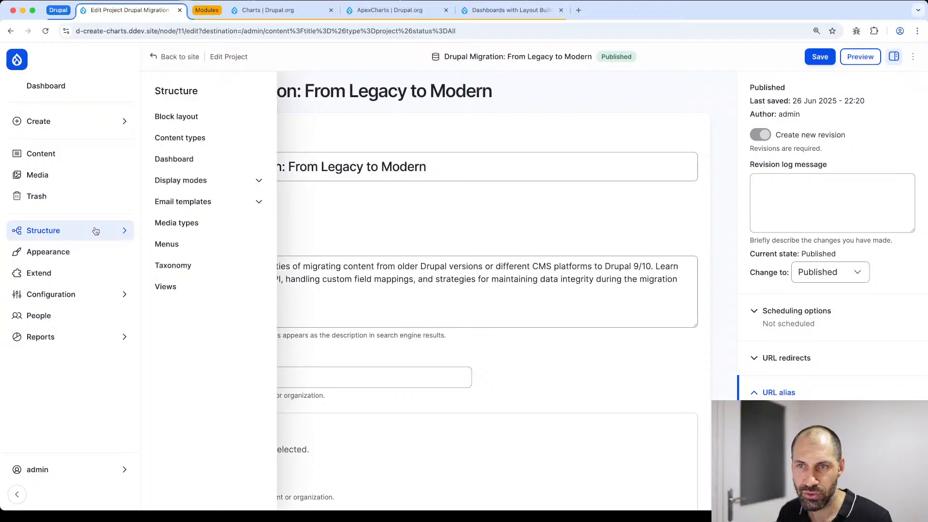
left_click(177, 287)
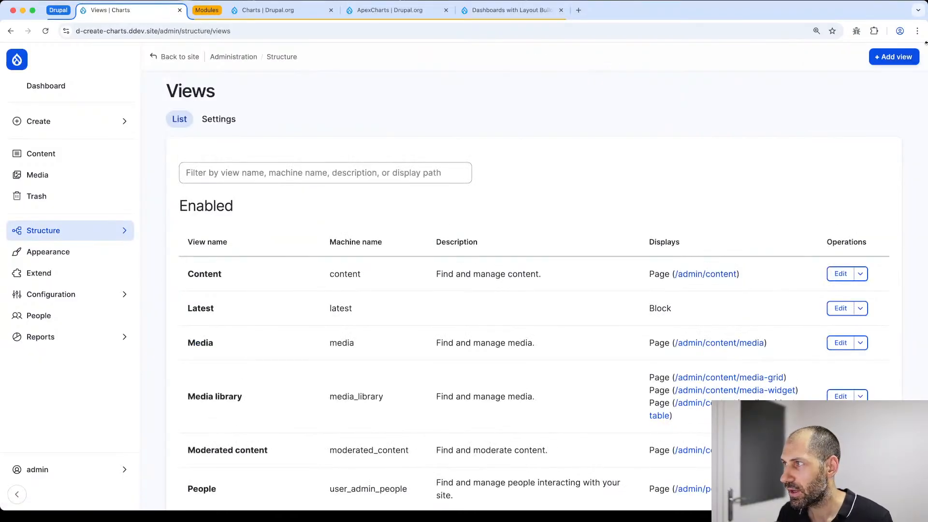
left_click(896, 57)
left_click(246, 191)
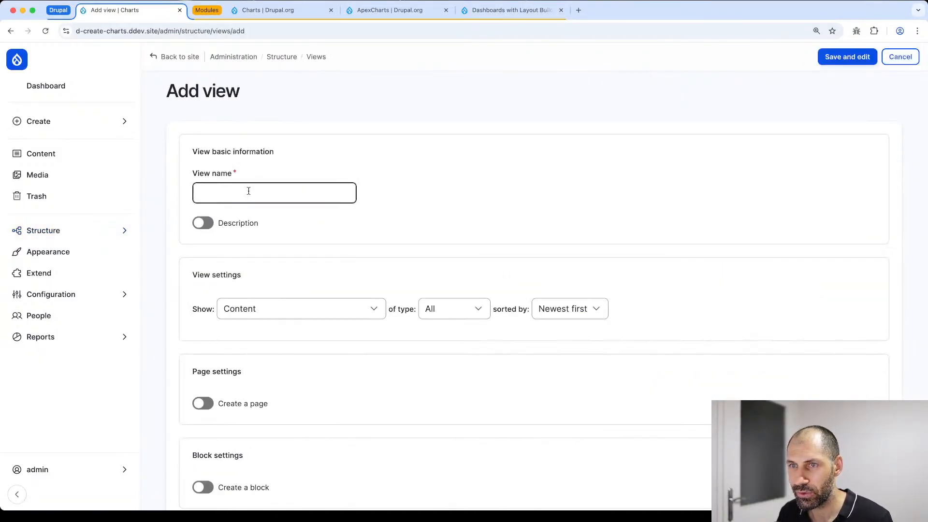
type("Proje")
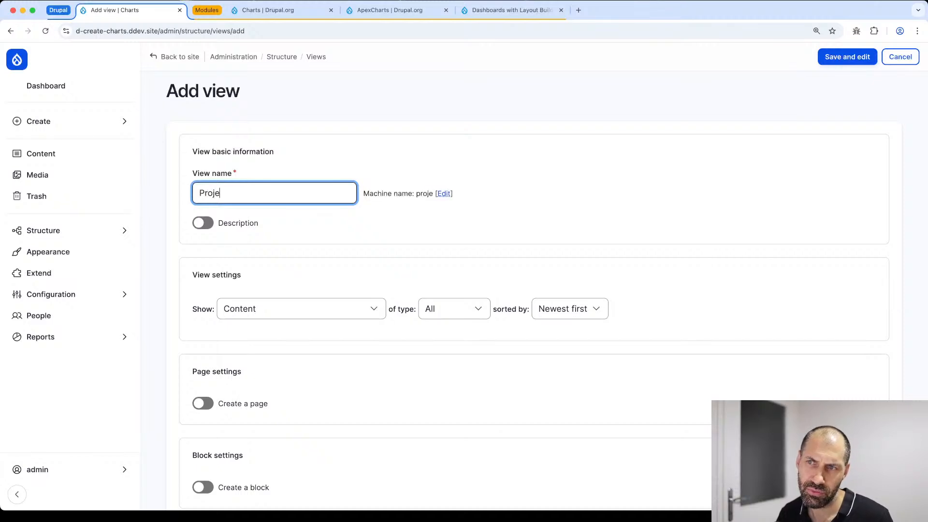
type("ct status chart")
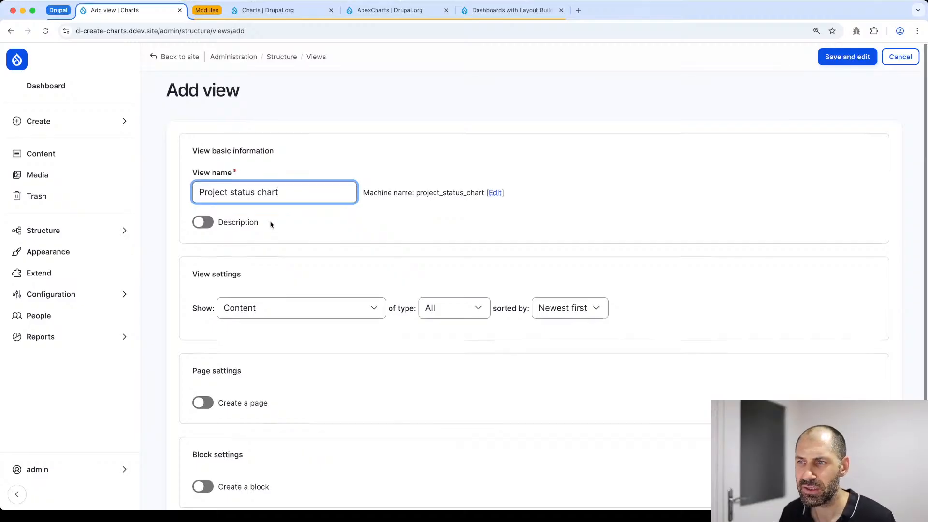
Limit the view to Project content, enable a block display, save the new view and leave its editor.
scroll(271, 225, "down", 3)
left_click(462, 241)
left_click(458, 282)
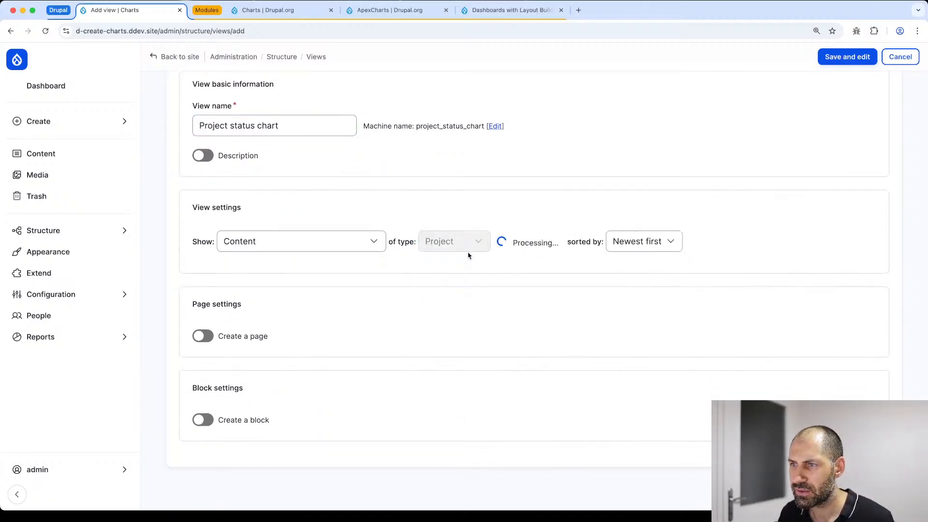
left_click(209, 422)
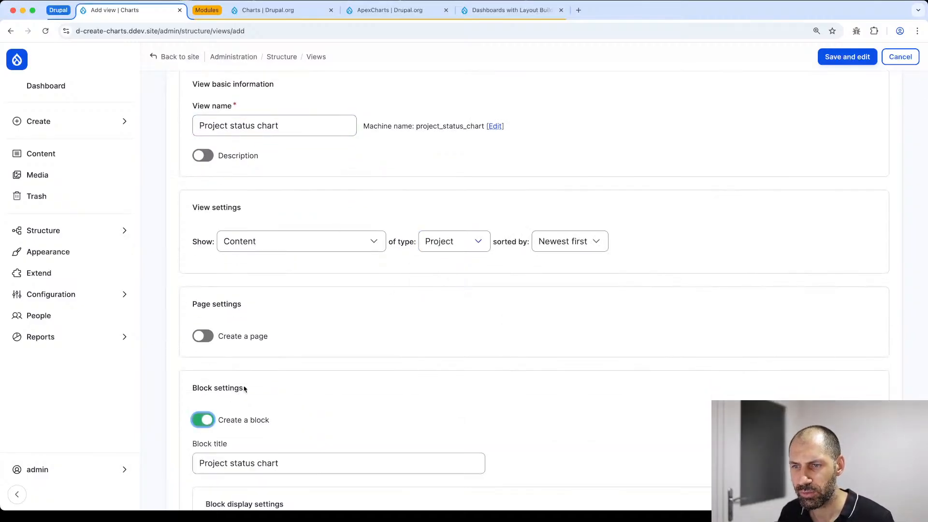
scroll(317, 321, "down", 5)
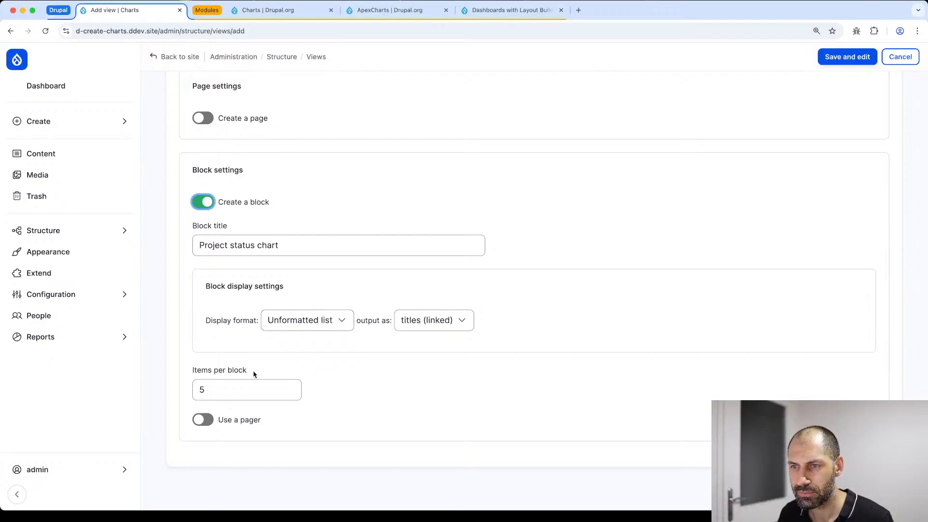
left_click(847, 56)
scroll(310, 217, "down", 3)
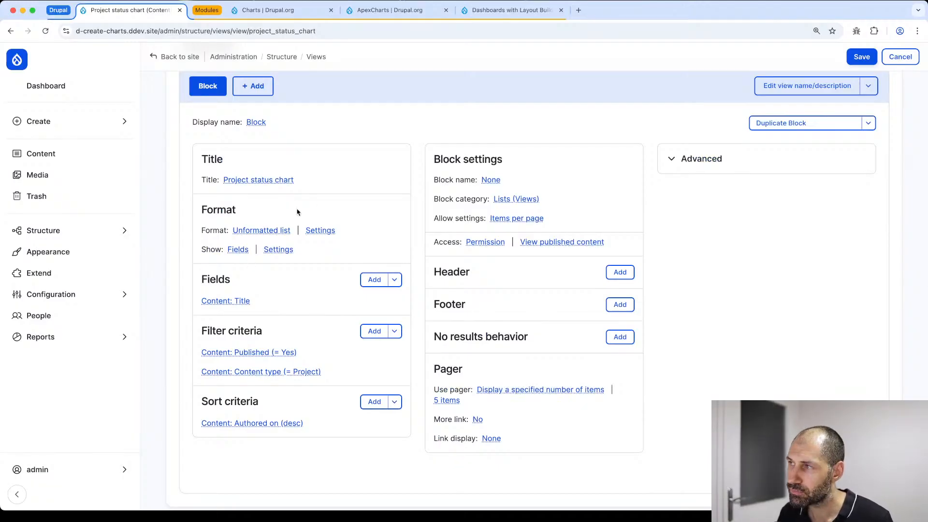
left_click(898, 62)
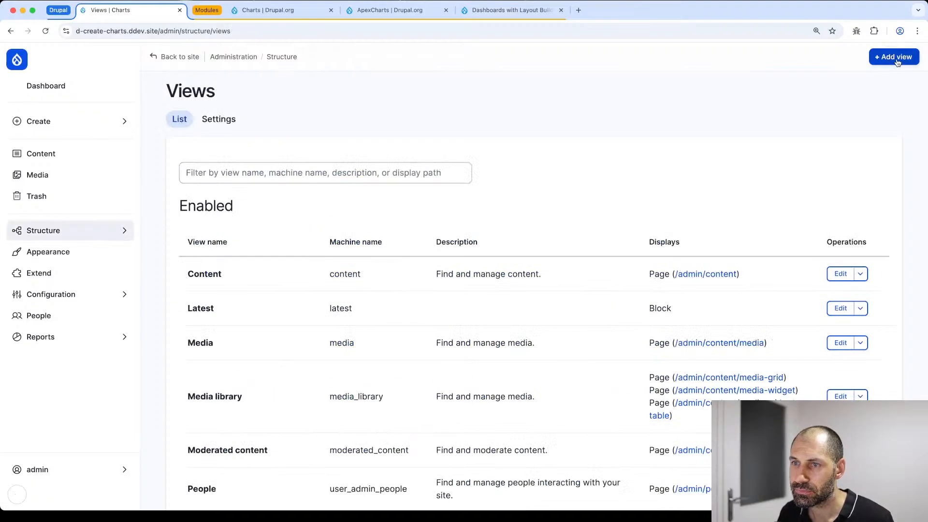
Check the list of existing views, and start a new view named "Project status chart".
scroll(249, 236, "down", 3)
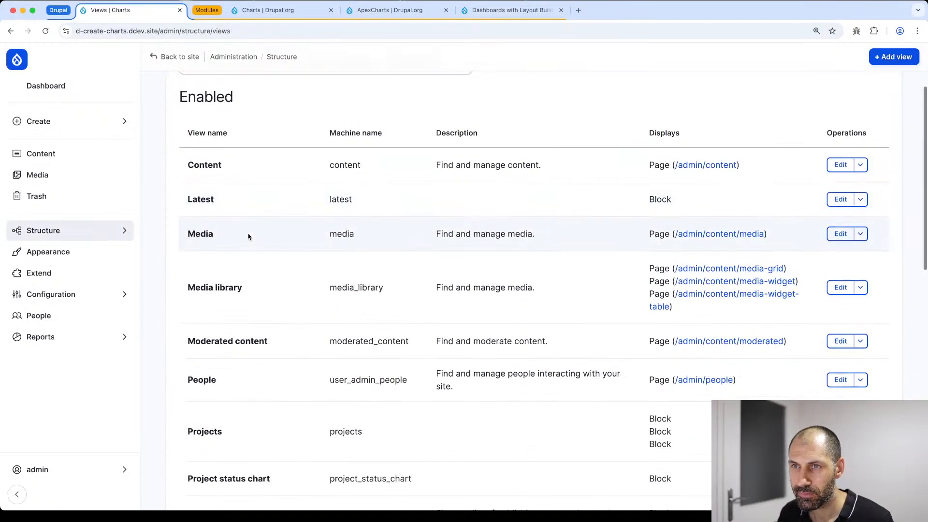
scroll(249, 236, "up", 3)
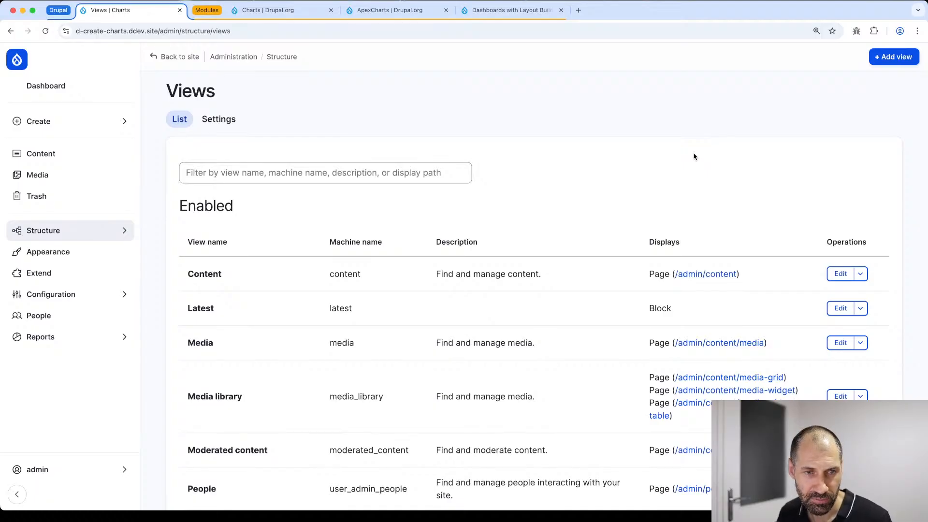
left_click(893, 56)
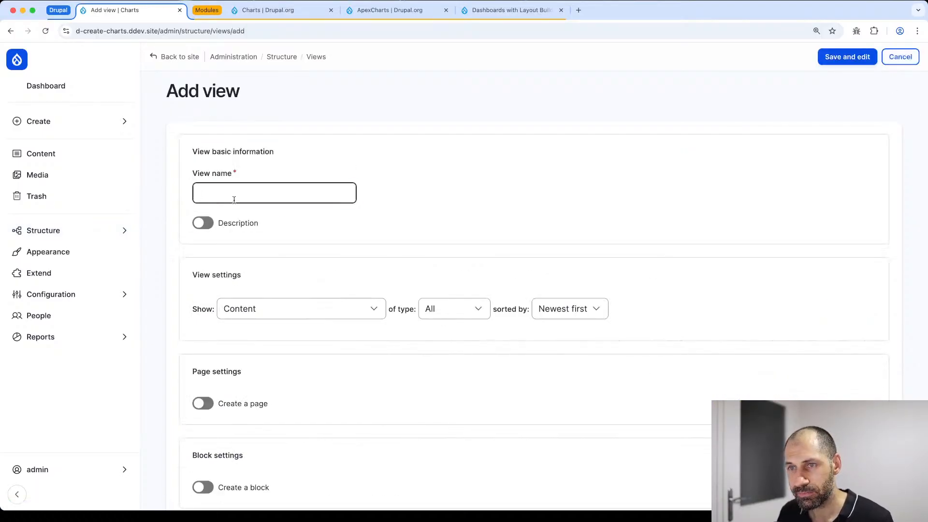
left_click(237, 199)
type("Project status")
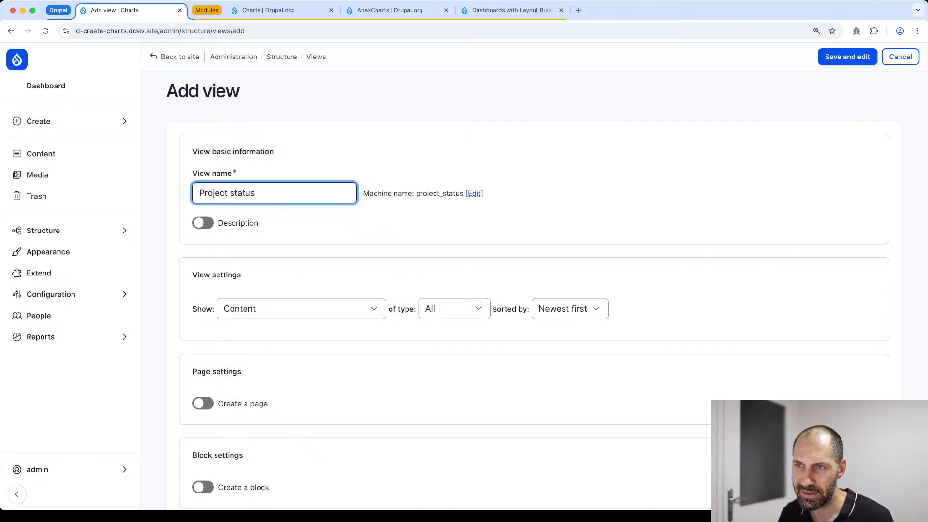
type(" chart")
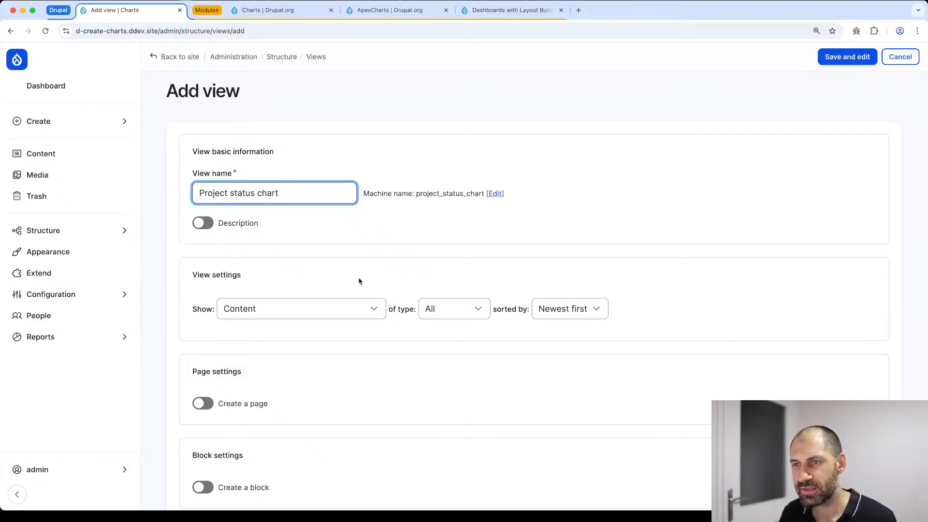
Set the new view to show Taxonomy terms of type Project status.
left_click(366, 307)
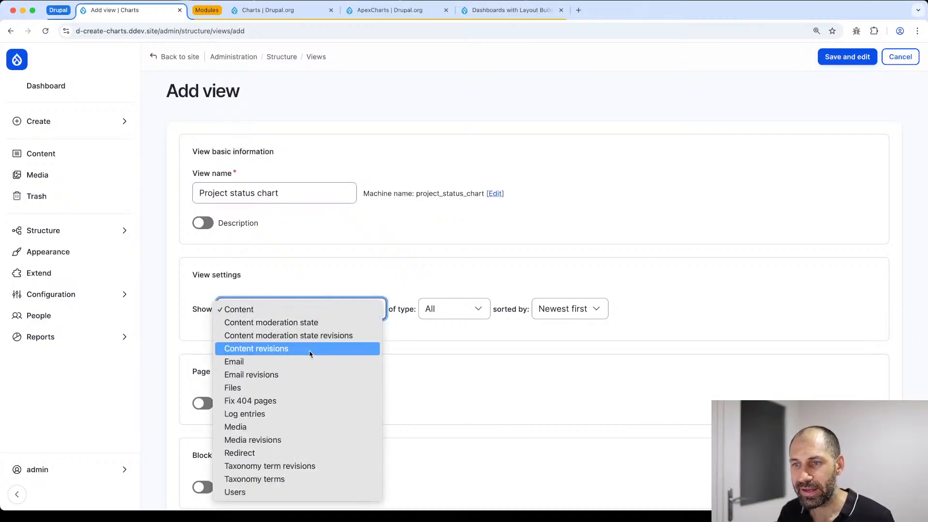
left_click(301, 478)
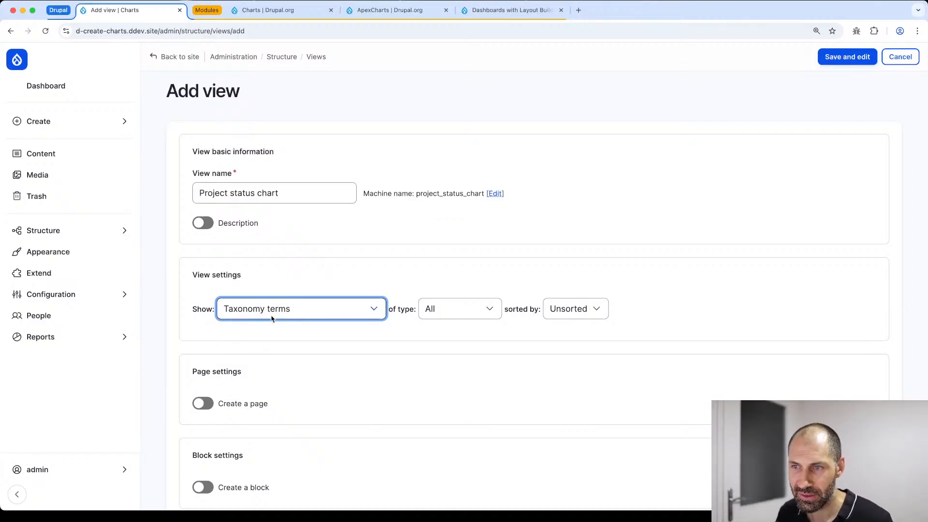
left_click(428, 309)
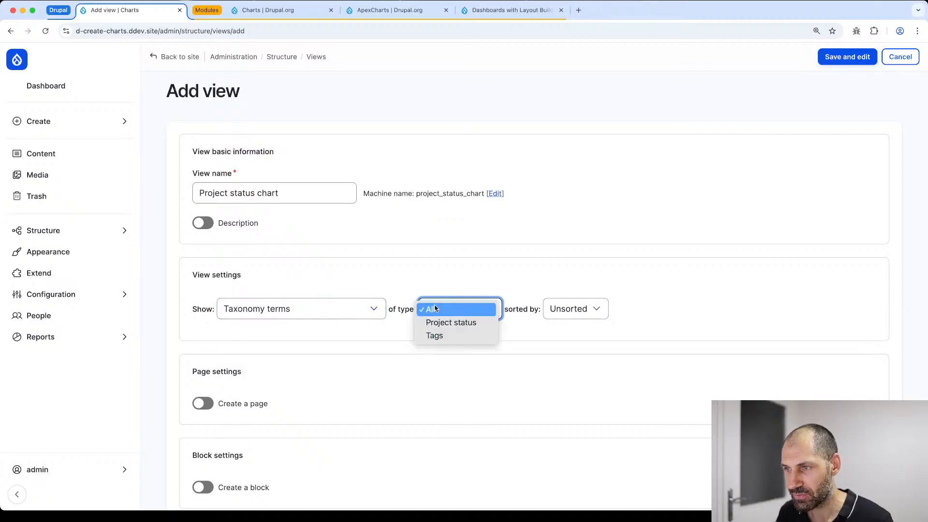
left_click(443, 322)
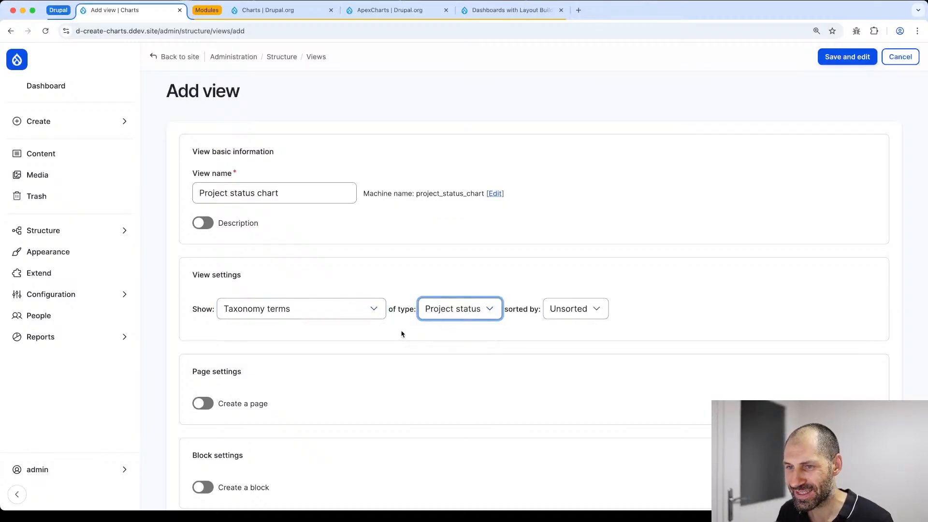
Enable a block display for the taxonomy-based view and try to save it.
scroll(401, 331, "down", 3)
left_click(202, 422)
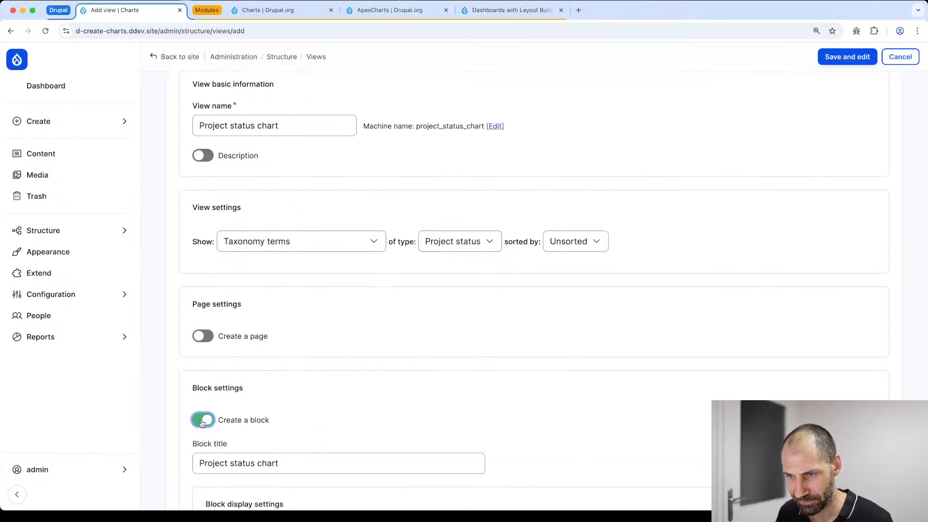
scroll(203, 423, "down", 5)
left_click(841, 58)
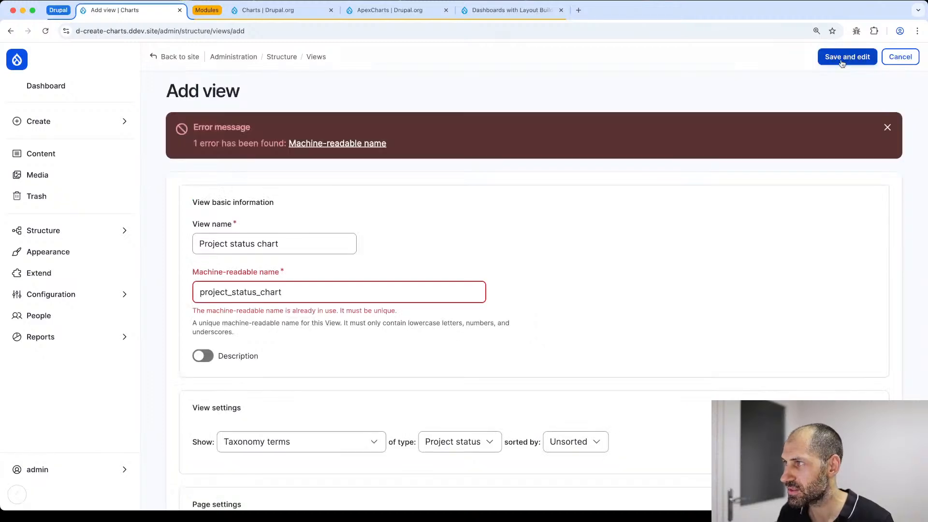
Change the view's machine-readable name to "project_status_charts" and save the view to open its editor.
left_click(315, 286)
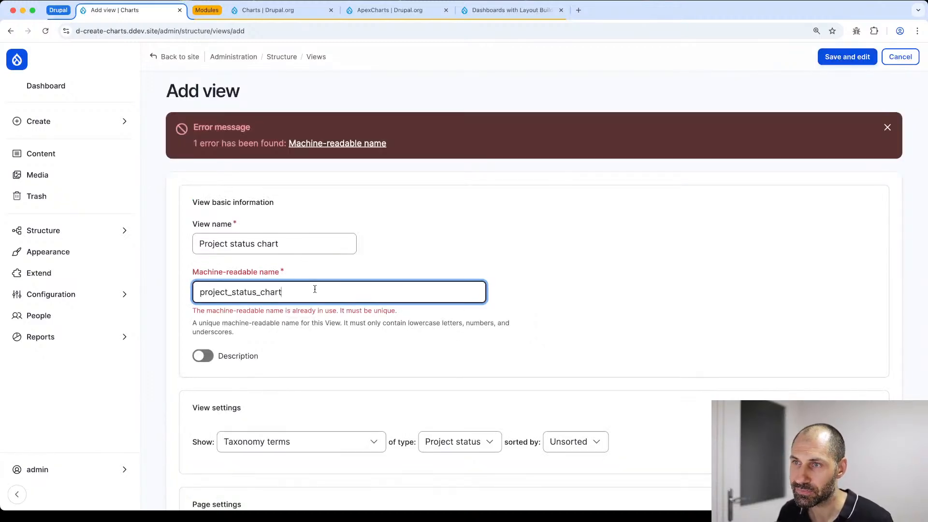
type("s")
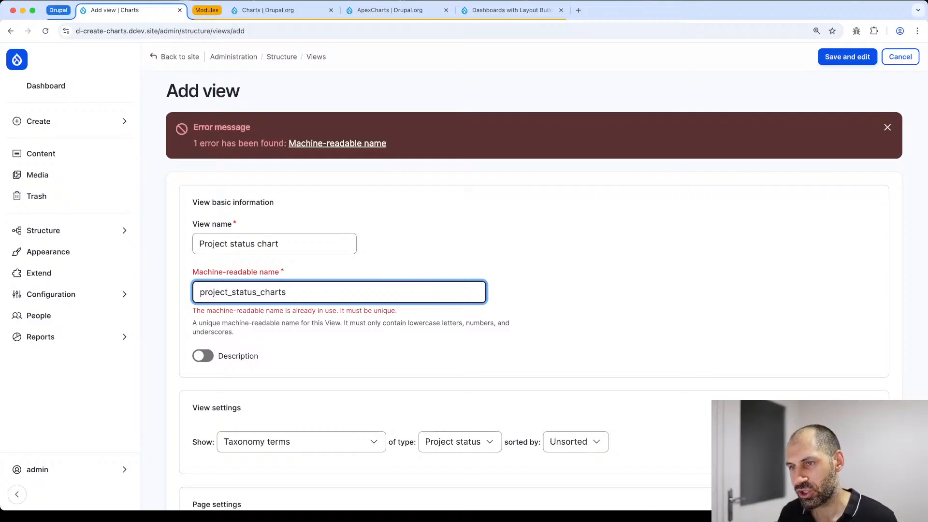
left_click(856, 58)
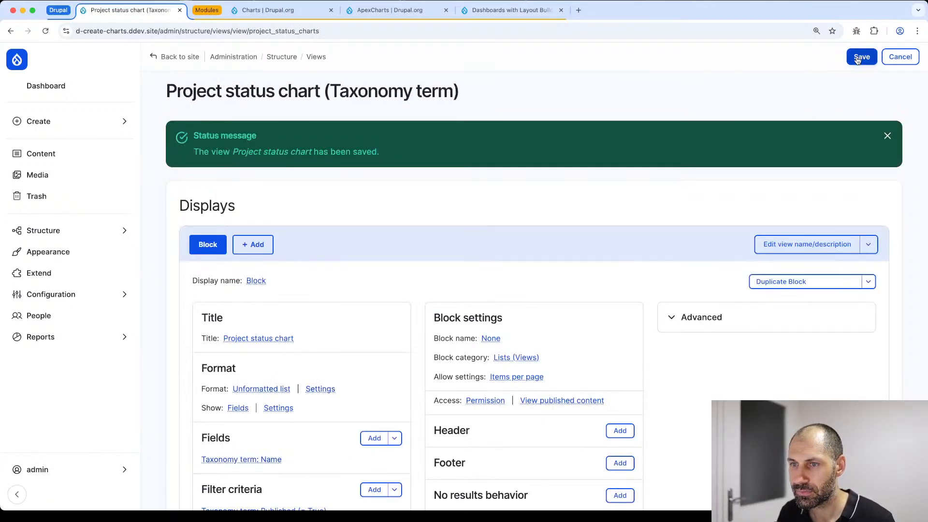
scroll(328, 222, "down", 3)
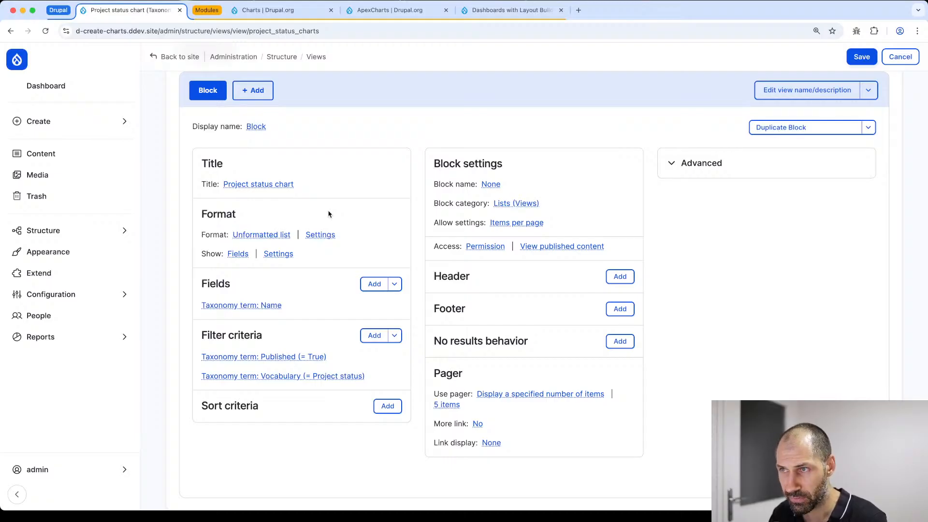
Examine which Drupal versions the latest release of the Dashboards with Layout Builder module supports on its drupal.org project page.
left_click(500, 11)
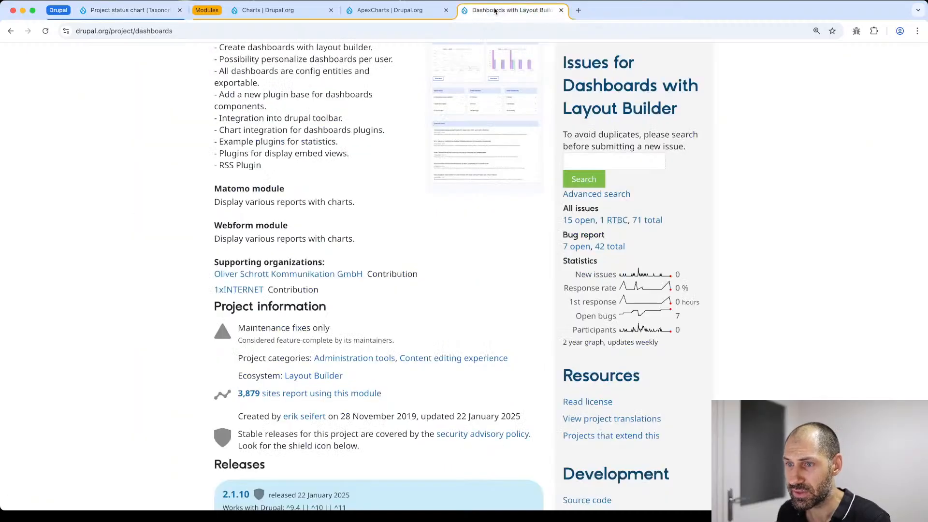
scroll(322, 222, "down", 5)
left_click_drag(347, 224, 286, 223)
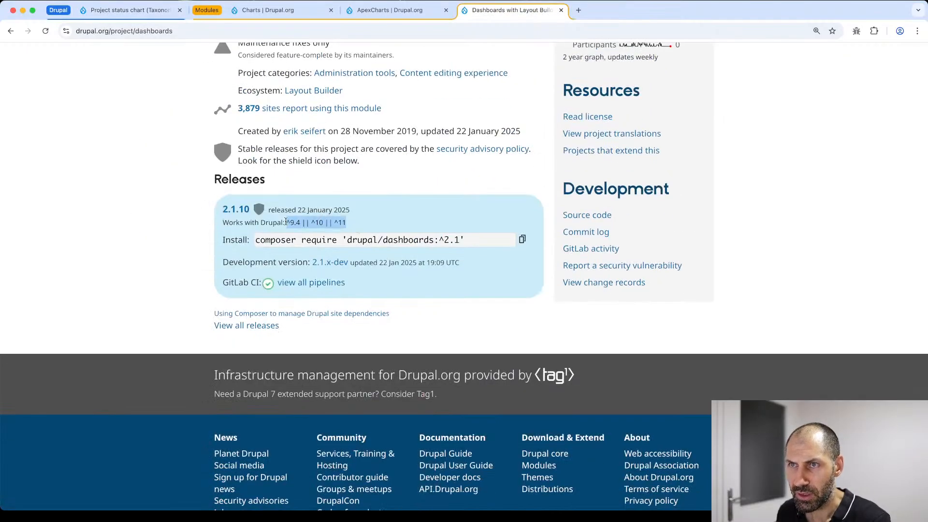
scroll(290, 225, "up", 10)
scroll(301, 226, "down", 3)
scroll(301, 226, "down", 8)
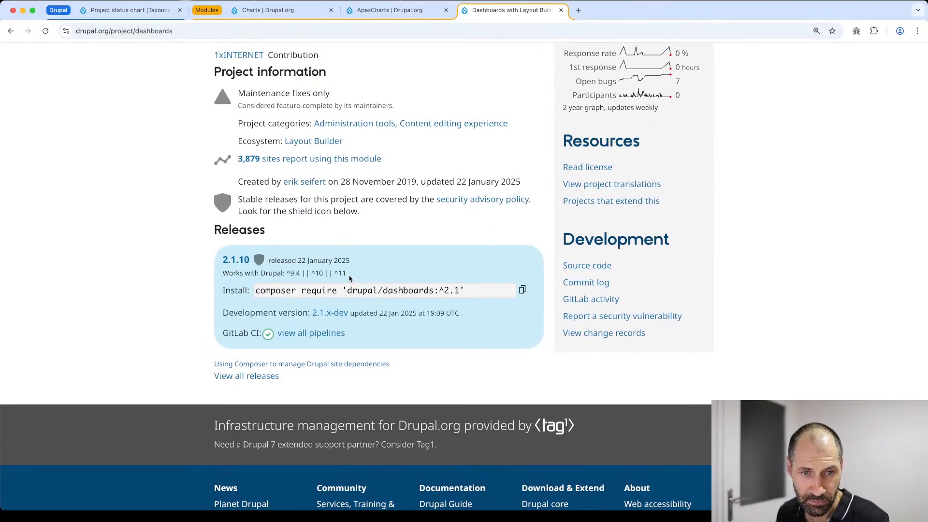
left_click_drag(359, 277, 309, 274)
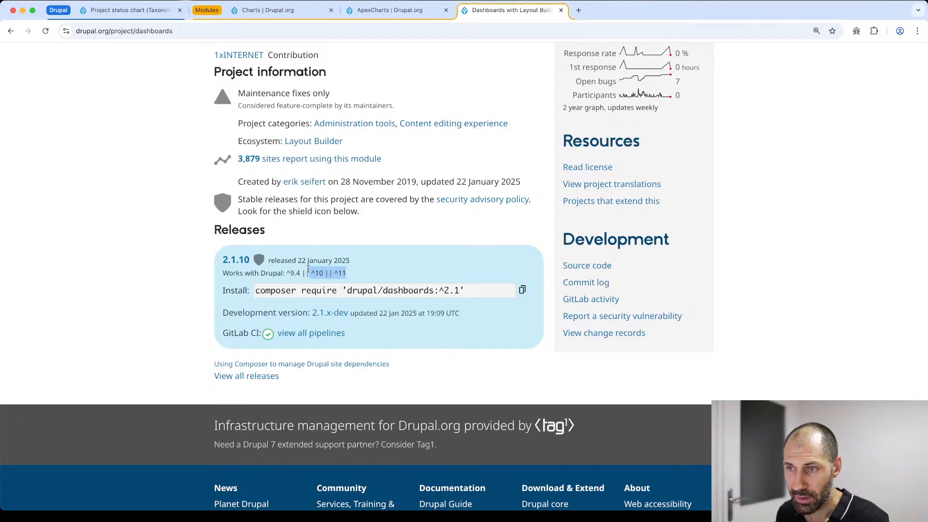
scroll(298, 188, "down", 2)
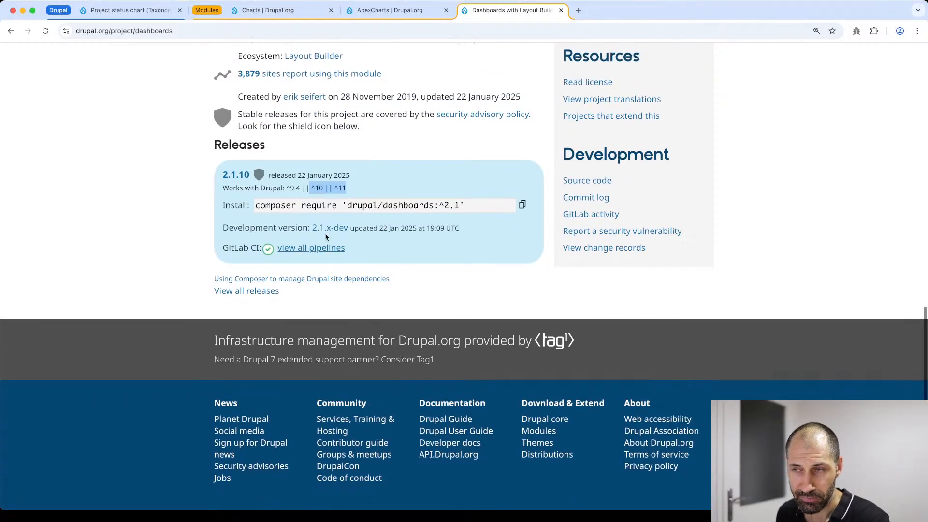
left_click(298, 188)
Open the Gin theme's drupal.org project page at project/gin and find its releases.
left_click(233, 31)
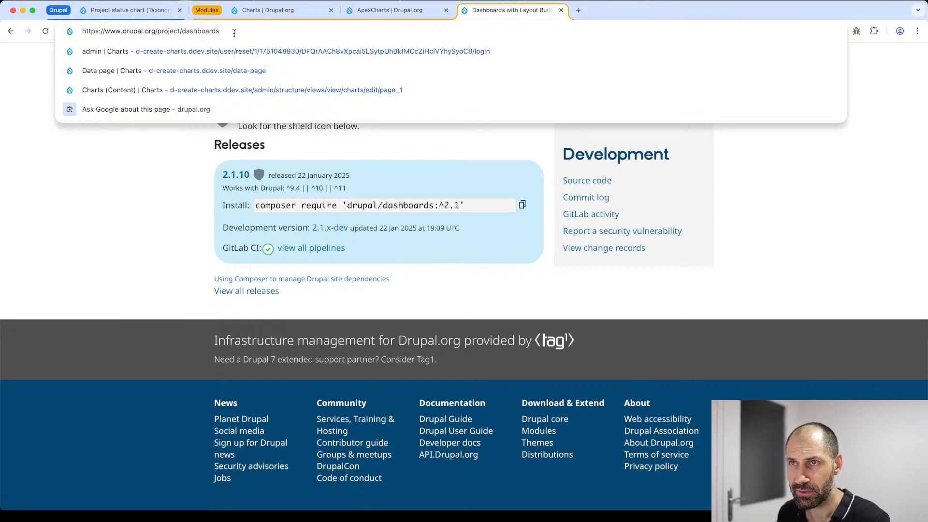
double_click(235, 33)
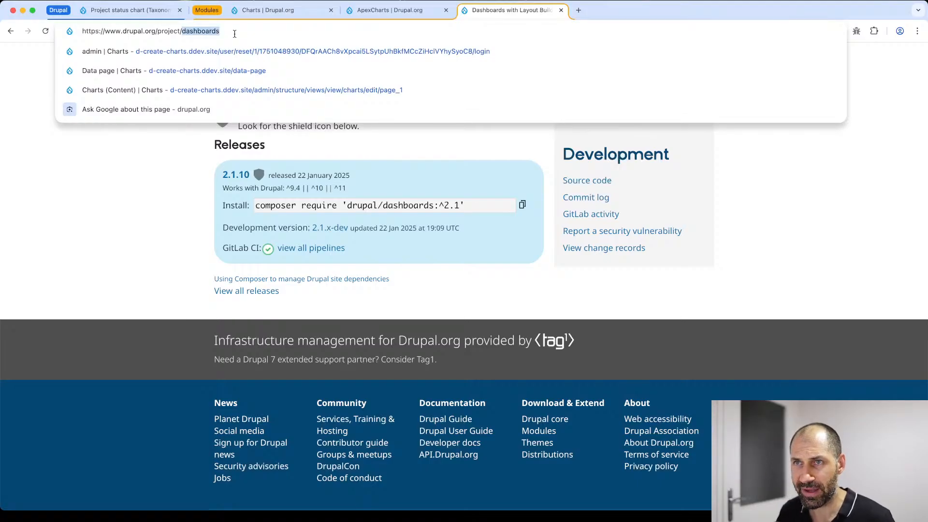
type("gin")
key("Return")
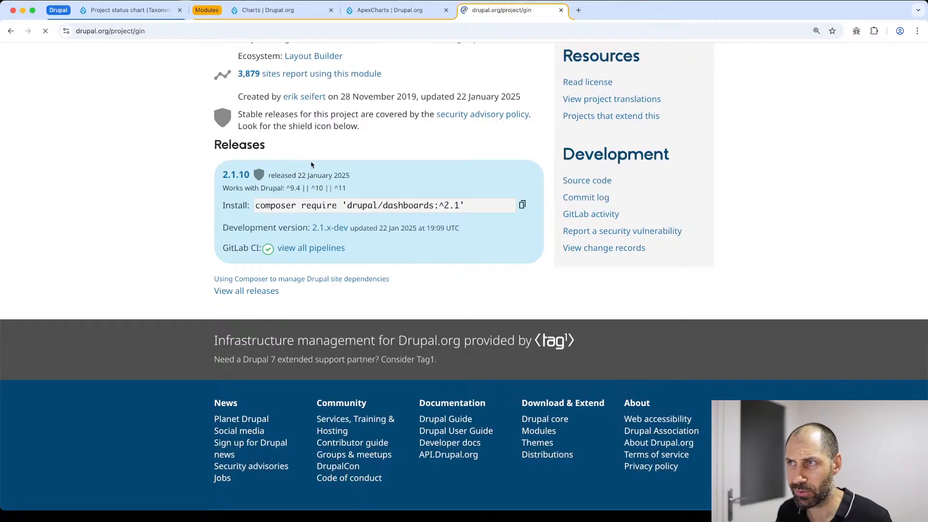
scroll(317, 172, "down", 20)
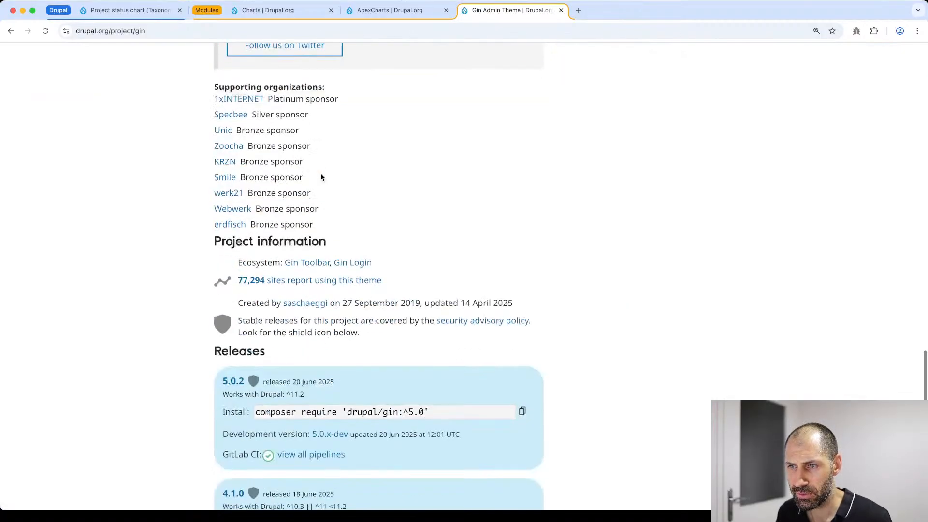
scroll(322, 178, "down", 4)
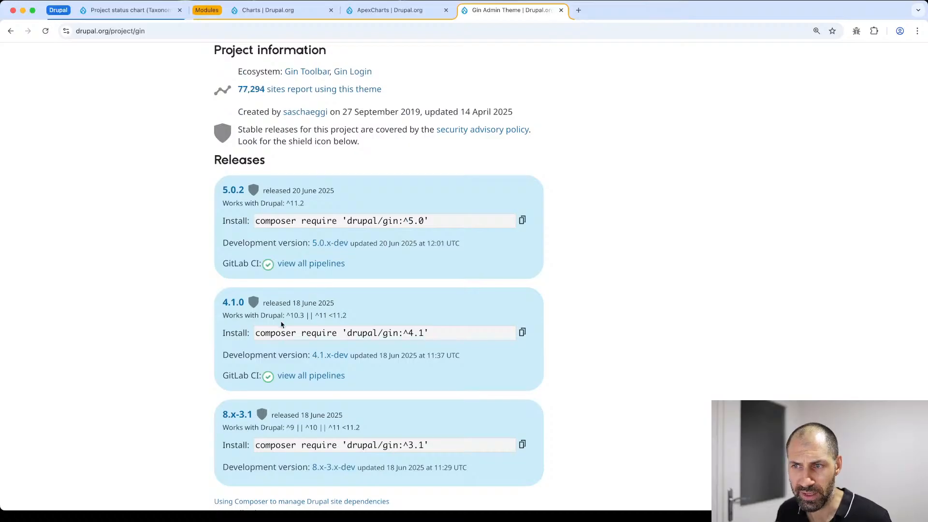
Compare the supported Drupal versions of Gin releases 4.1.0, 8.x-3.1 and 5.0.2.
left_click_drag(286, 315, 359, 317)
left_click(359, 317)
scroll(358, 316, "down", 2)
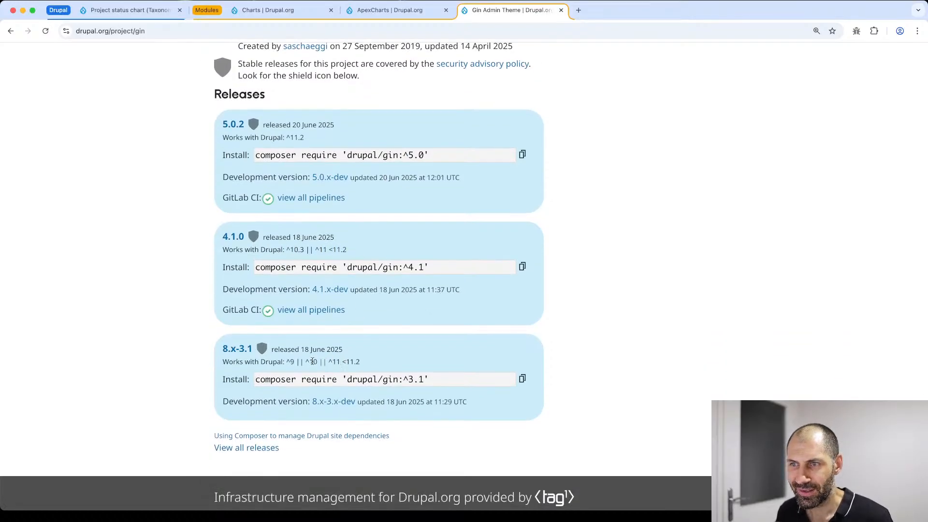
left_click_drag(313, 362, 366, 363)
scroll(366, 363, "down", 1)
left_click(310, 315)
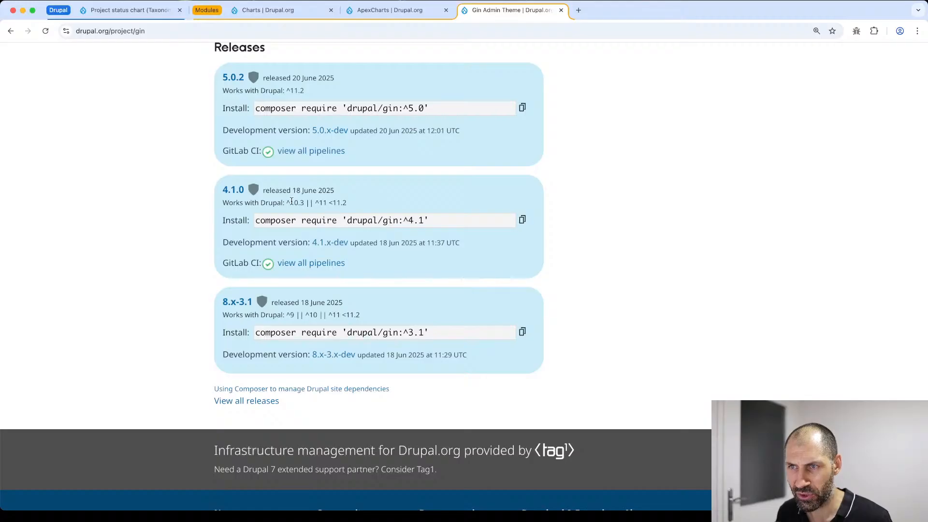
left_click_drag(291, 203, 311, 204)
left_click(311, 204)
scroll(291, 105, "up", 1)
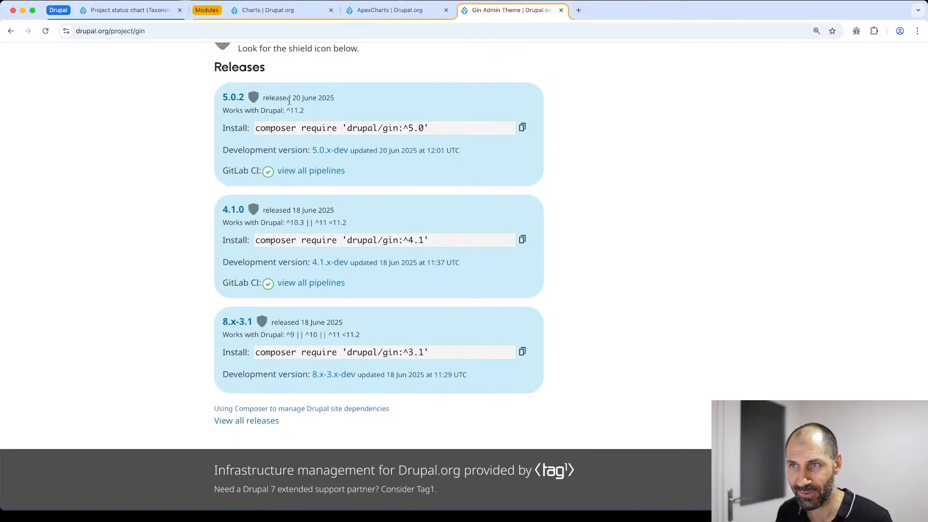
left_click_drag(291, 106, 308, 112)
left_click(307, 110)
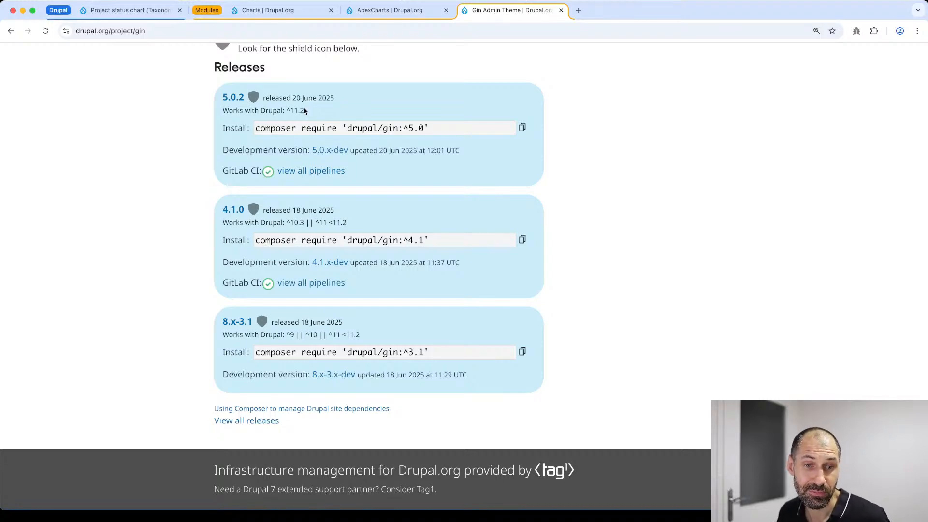
Look over the rest of the Gin project page, and return to the Project status chart view editor to review its settings.
scroll(363, 163, "up", 5)
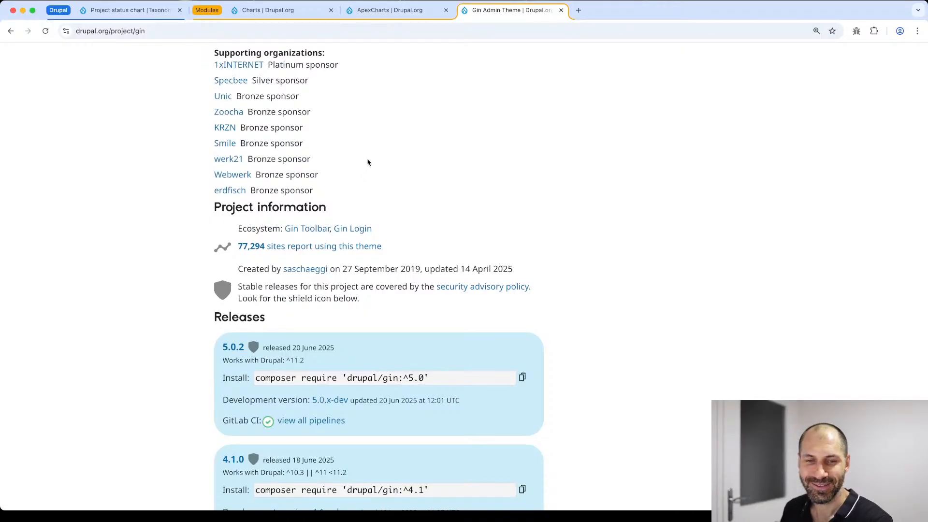
scroll(371, 160, "up", 15)
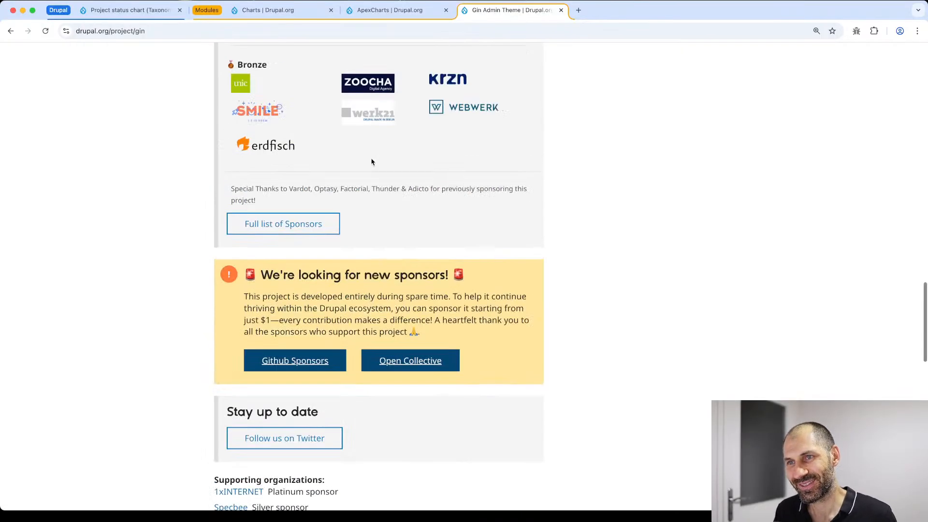
scroll(375, 159, "up", 10)
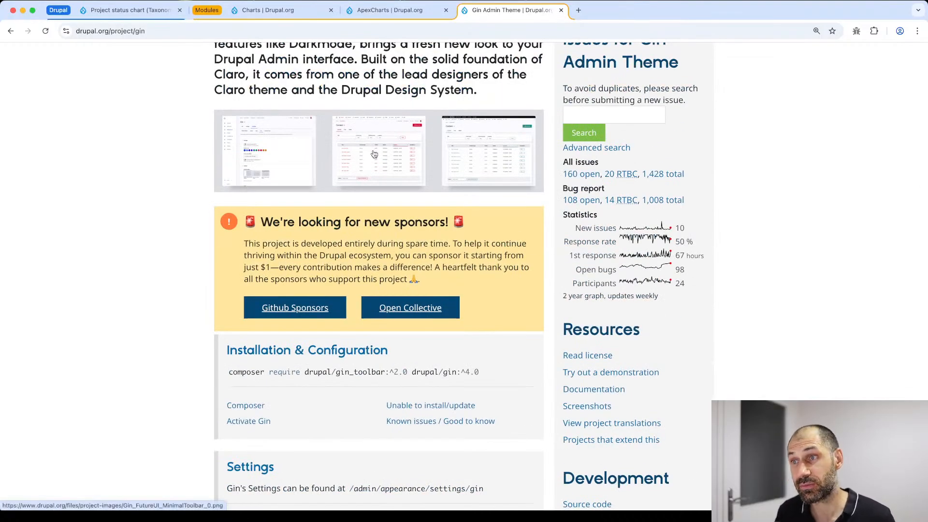
scroll(375, 154, "up", 6)
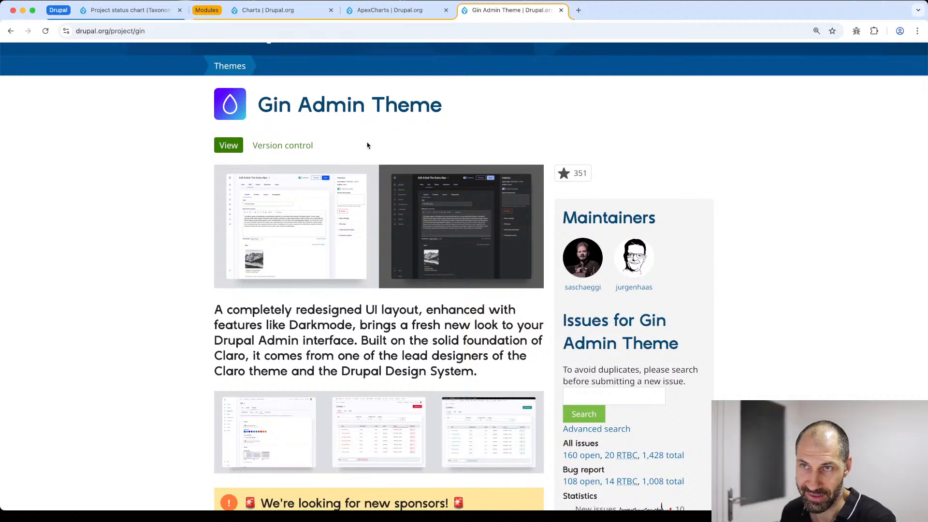
left_click(151, 16)
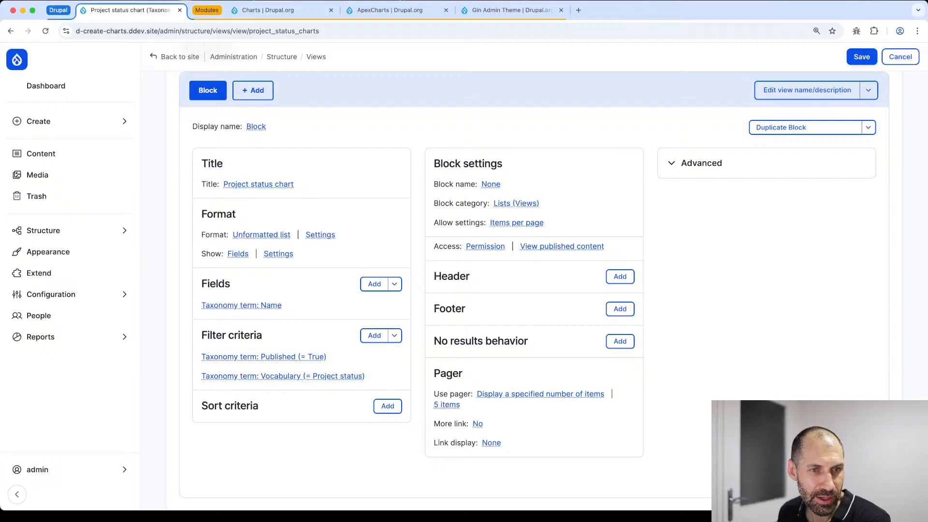
scroll(727, 228, "down", 10)
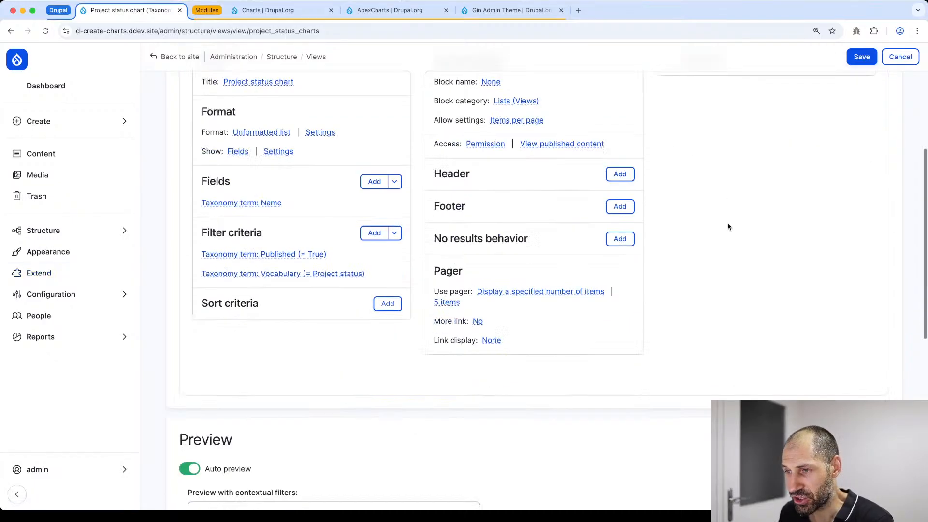
Add the "Content using field_project_status" relationship to the view, make it required, and check the preview.
scroll(677, 251, "down", 2)
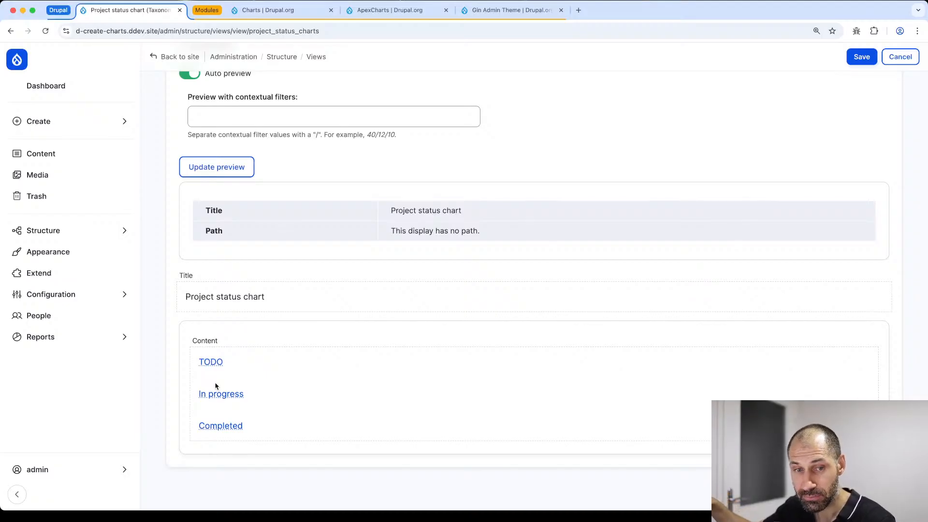
scroll(555, 264, "up", 10)
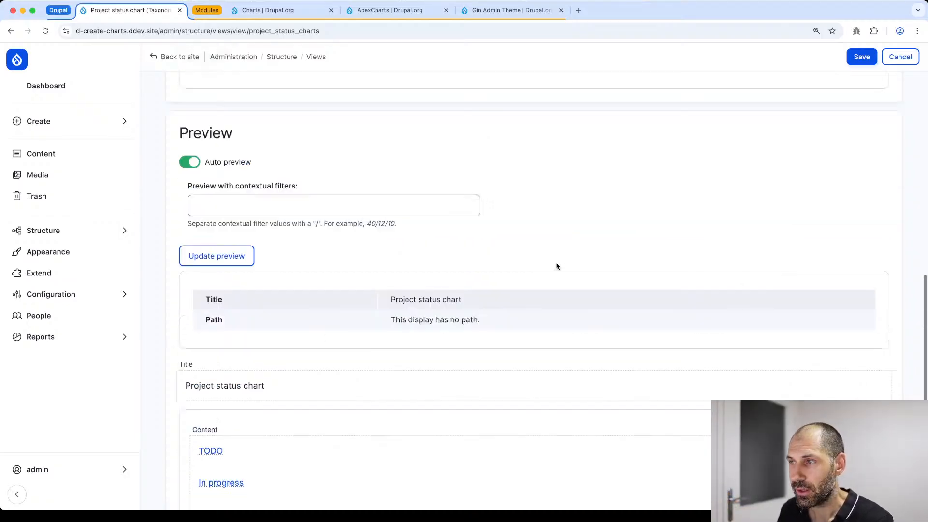
left_click(682, 140)
scroll(686, 142, "down", 1)
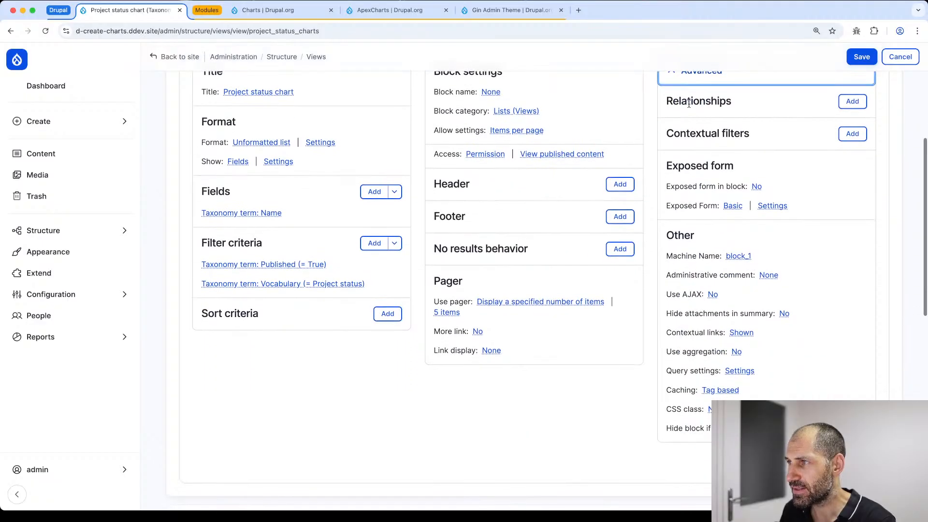
left_click(853, 102)
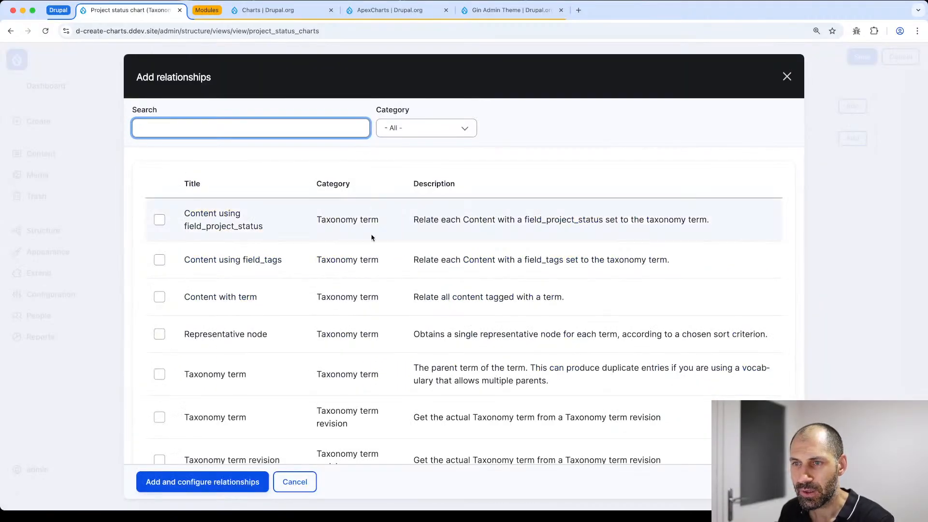
left_click(227, 227)
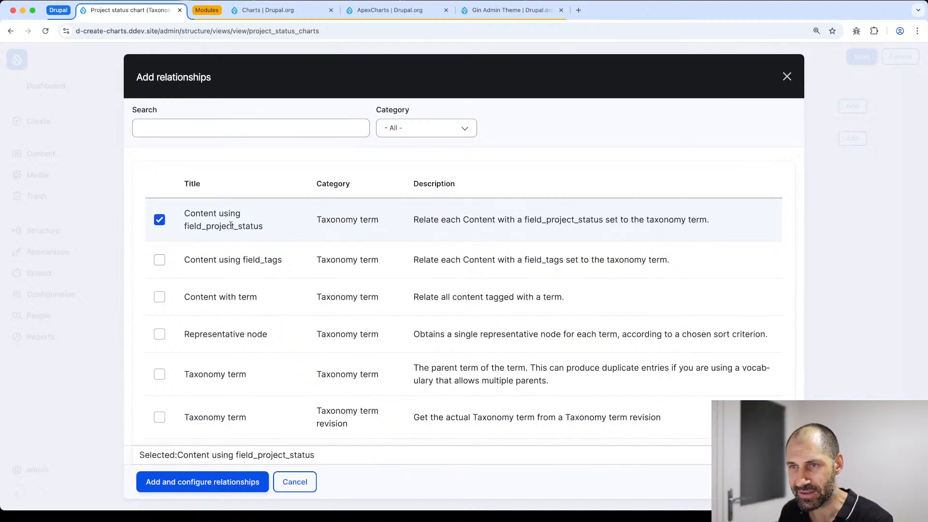
left_click(211, 482)
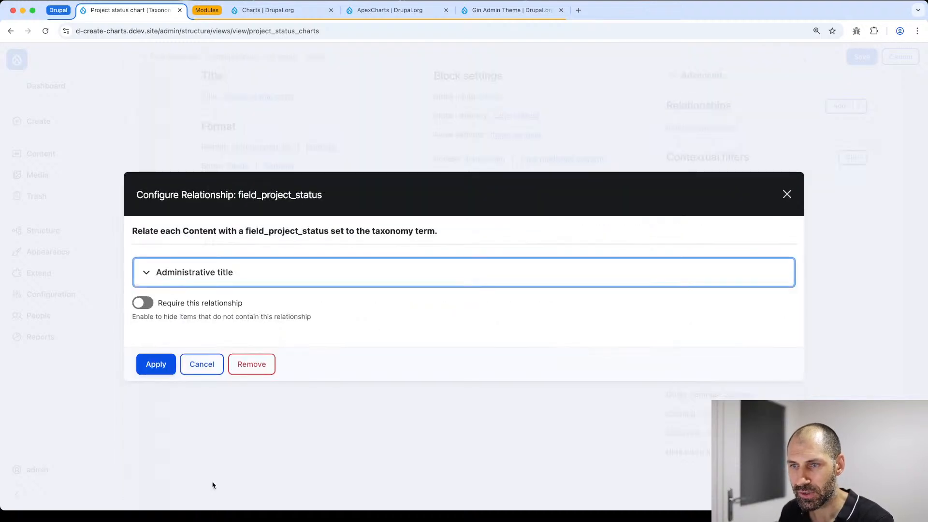
left_click(148, 304)
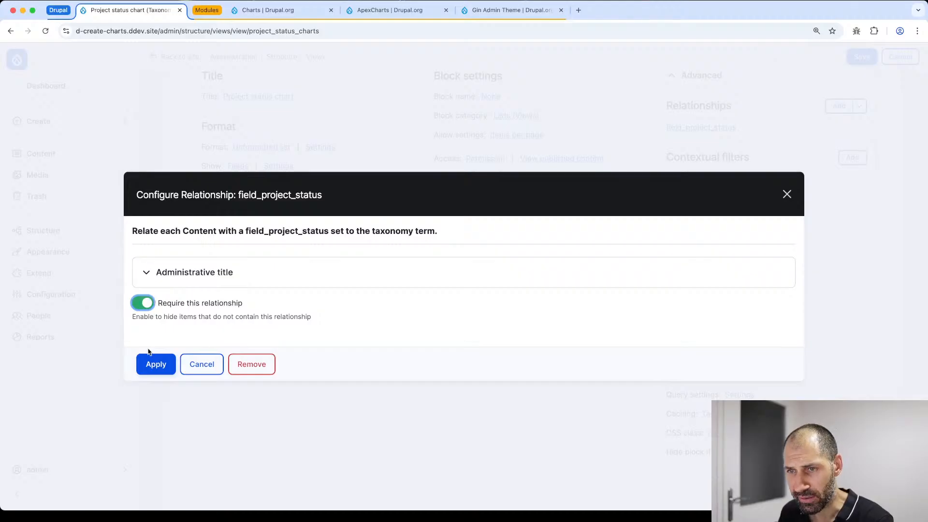
left_click(153, 368)
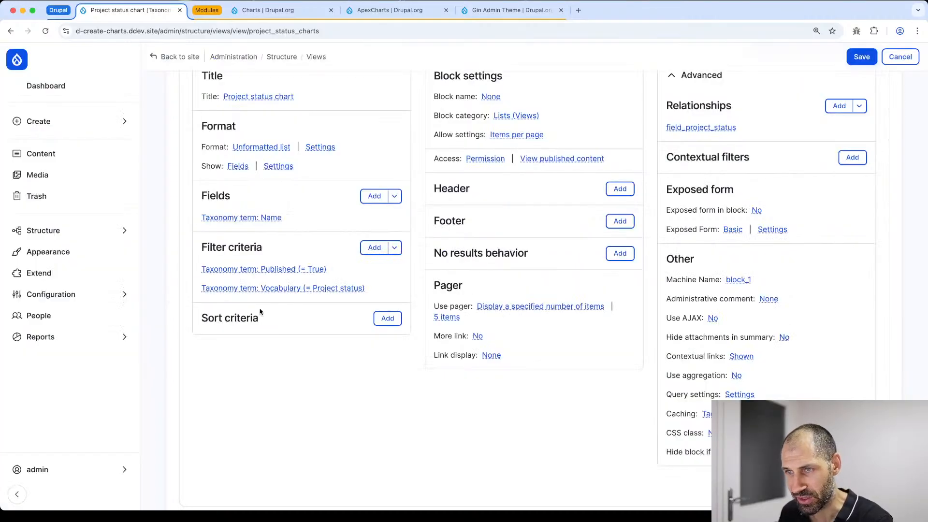
scroll(260, 311, "down", 10)
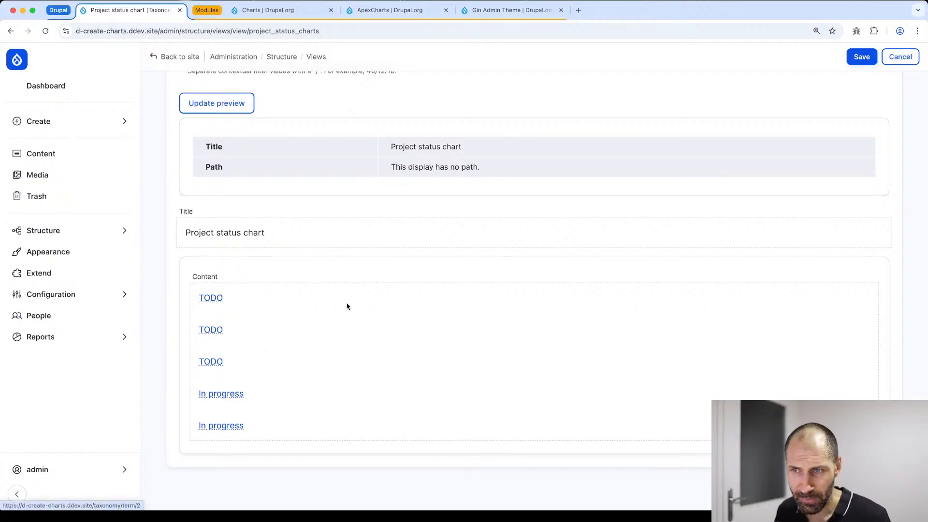
Set the block's pager to display all items and review the resulting term list in the preview.
scroll(347, 305, "up", 8)
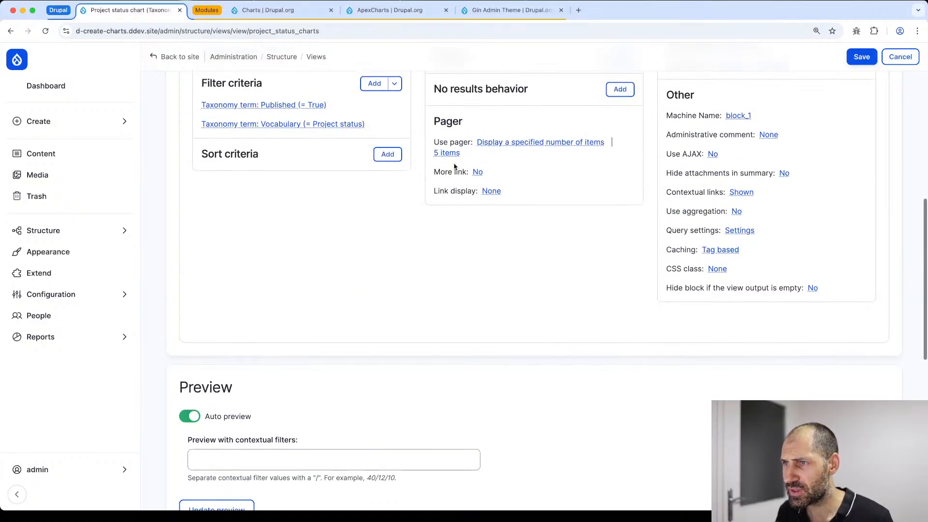
left_click(496, 144)
left_click(192, 256)
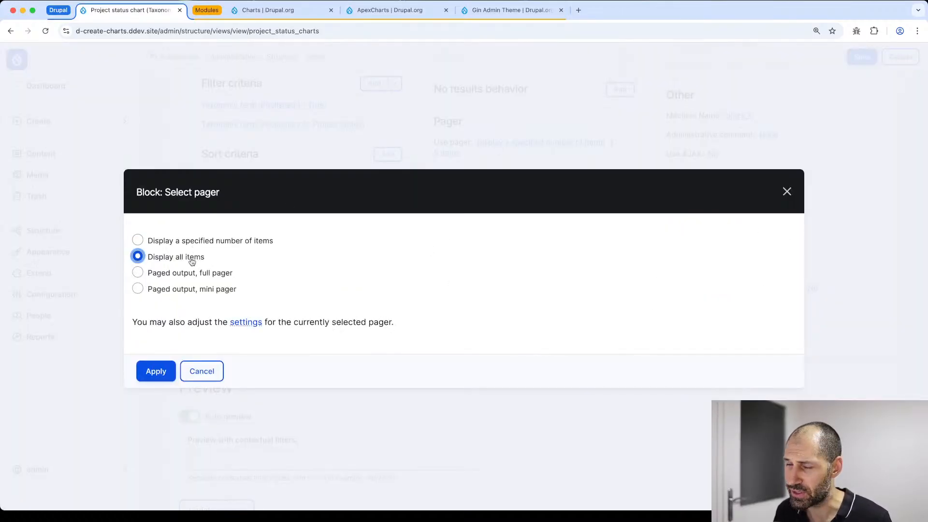
left_click(156, 372)
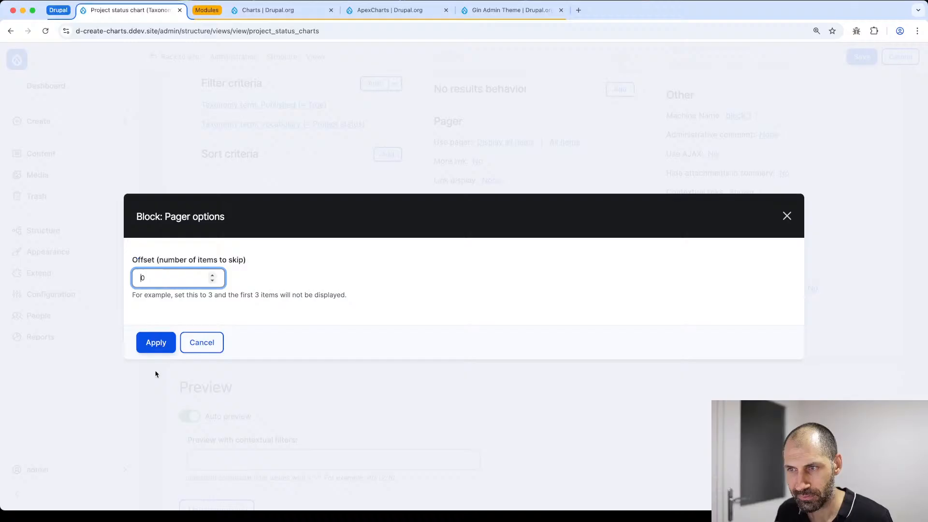
left_click(157, 344)
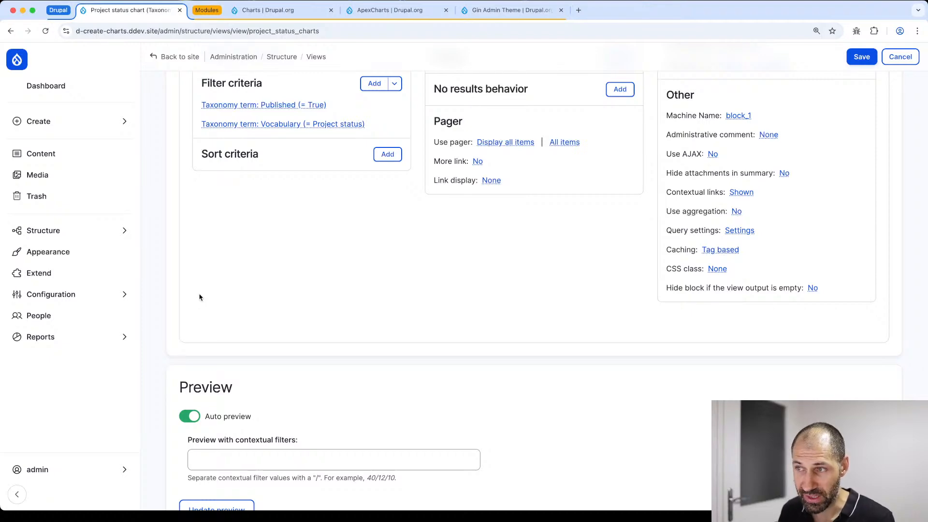
scroll(202, 298, "down", 10)
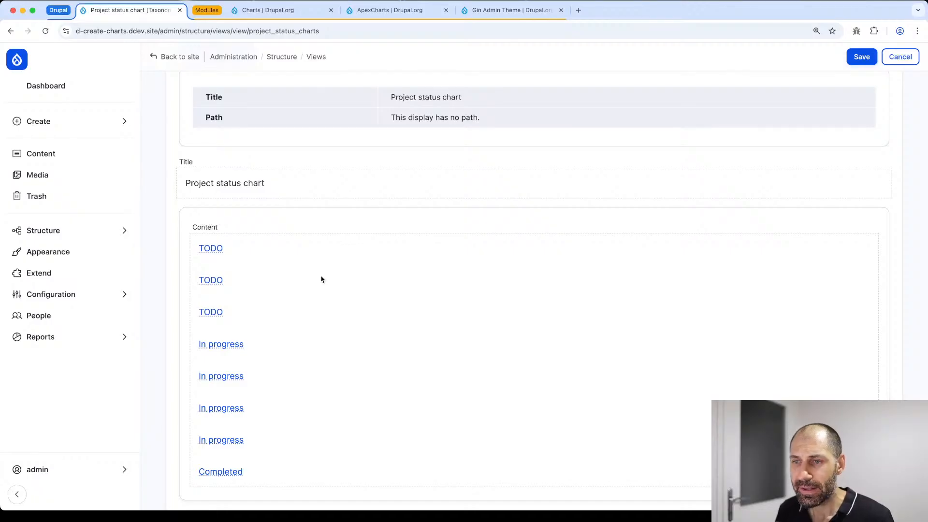
scroll(290, 232, "down", 2)
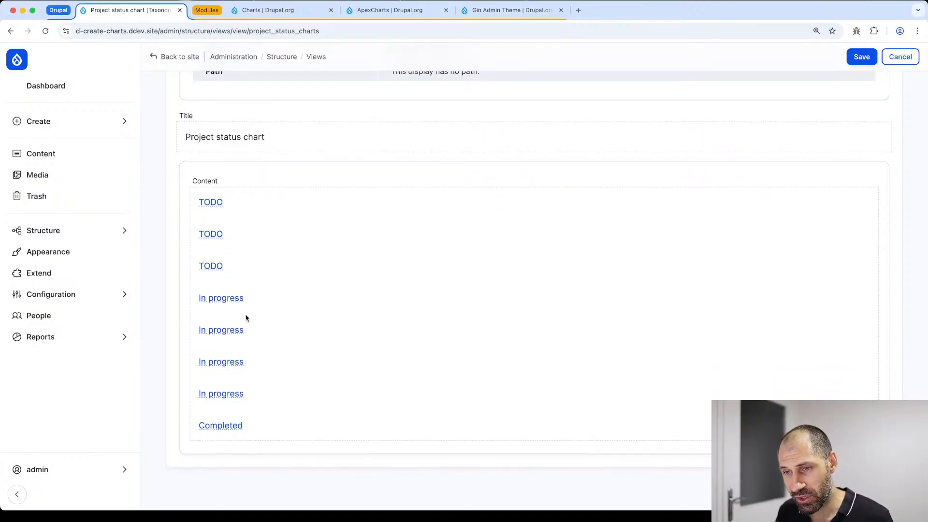
Add the Content ID field through the field_project_status relationship with its default settings, and check the IDs in the preview.
scroll(248, 315, "up", 10)
scroll(254, 296, "up", 3)
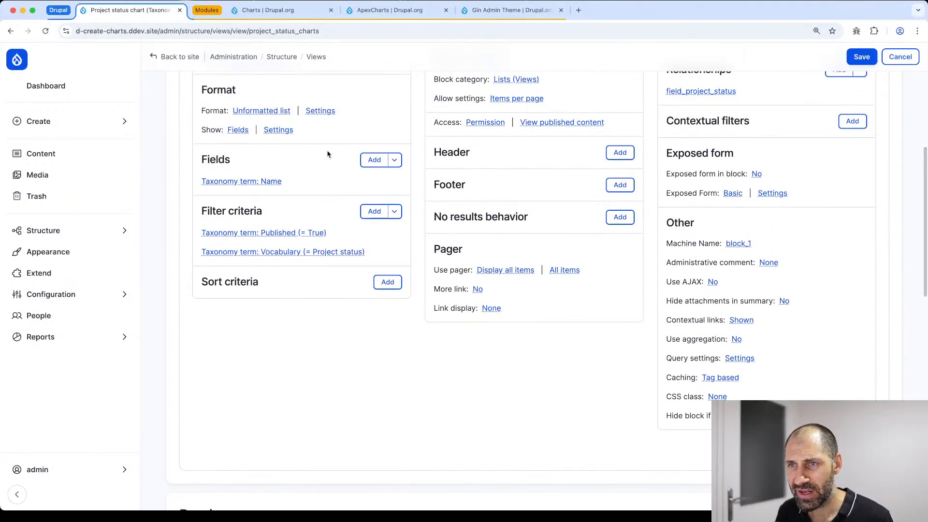
left_click(377, 159)
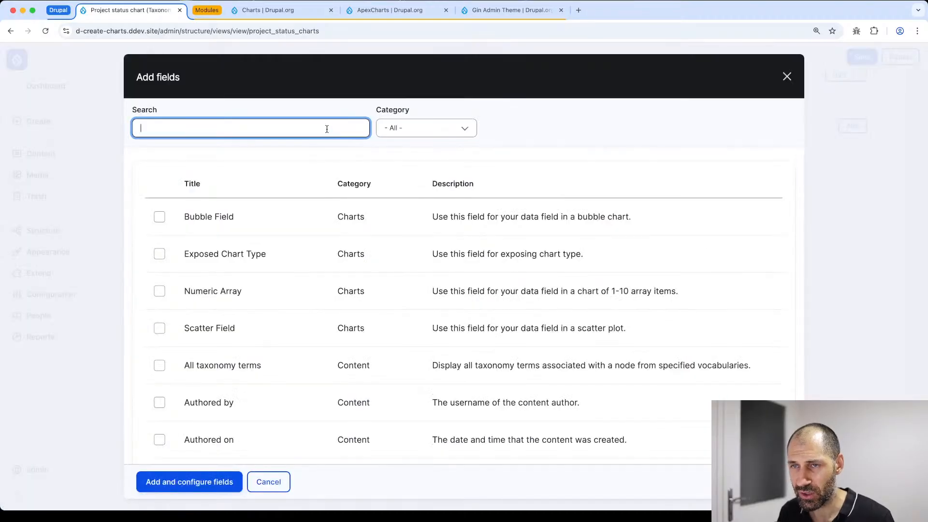
type("ID")
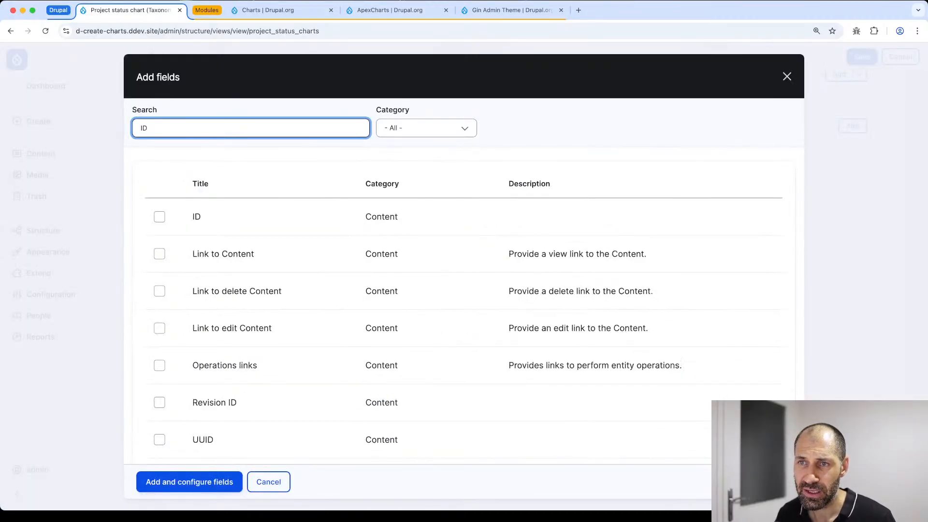
left_click(160, 216)
double_click(371, 216)
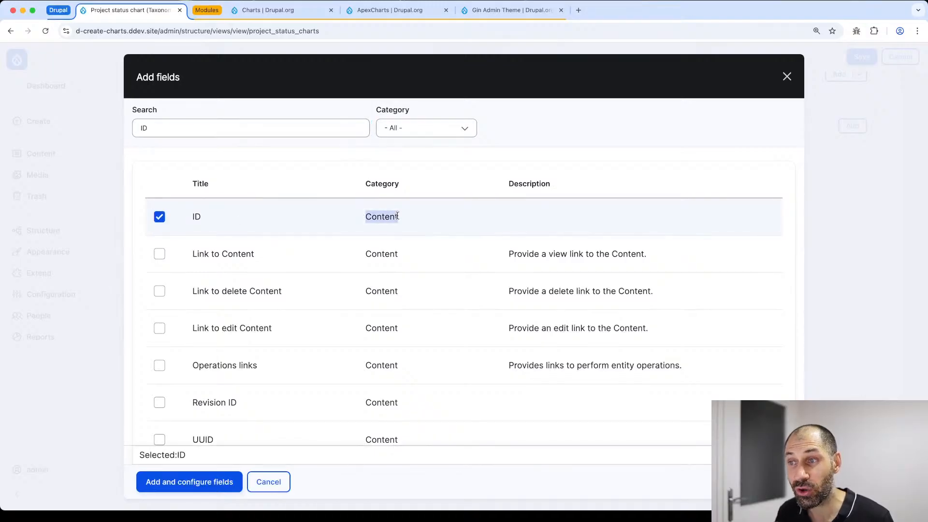
left_click(441, 129)
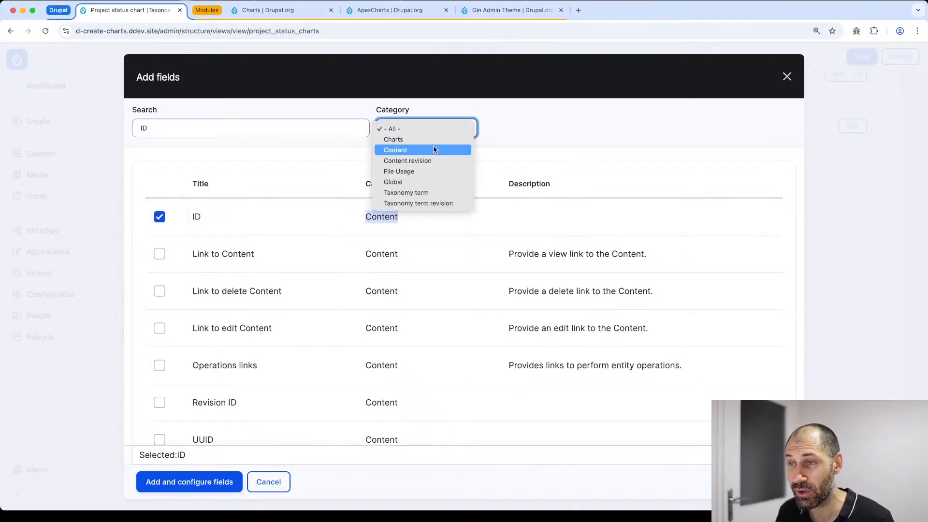
left_click(545, 130)
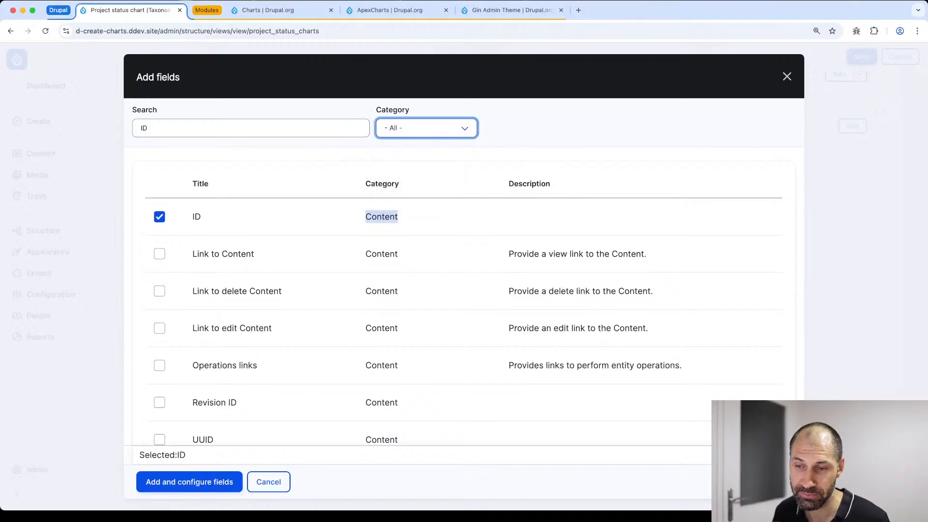
left_click(180, 481)
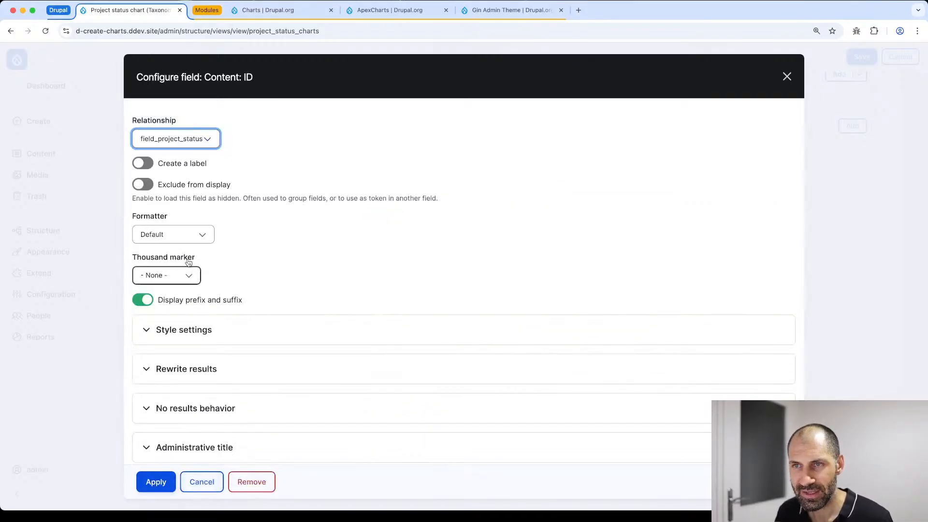
left_click(155, 482)
scroll(242, 323, "down", 15)
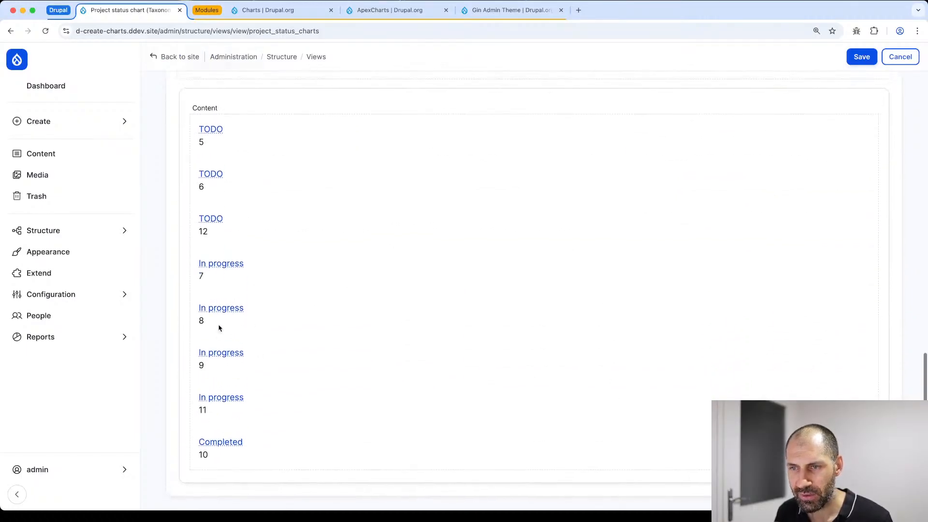
double_click(202, 410)
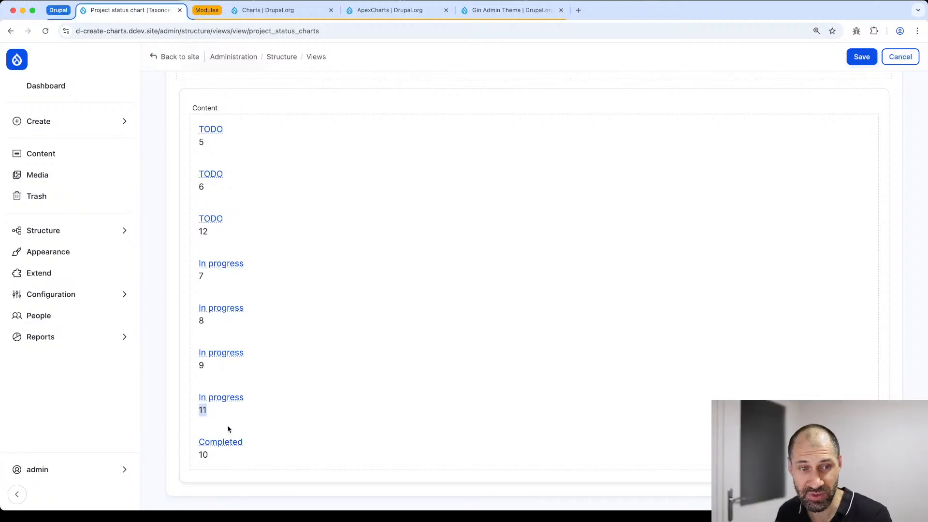
Enable aggregation for the Project status chart block display.
scroll(303, 290, "up", 5)
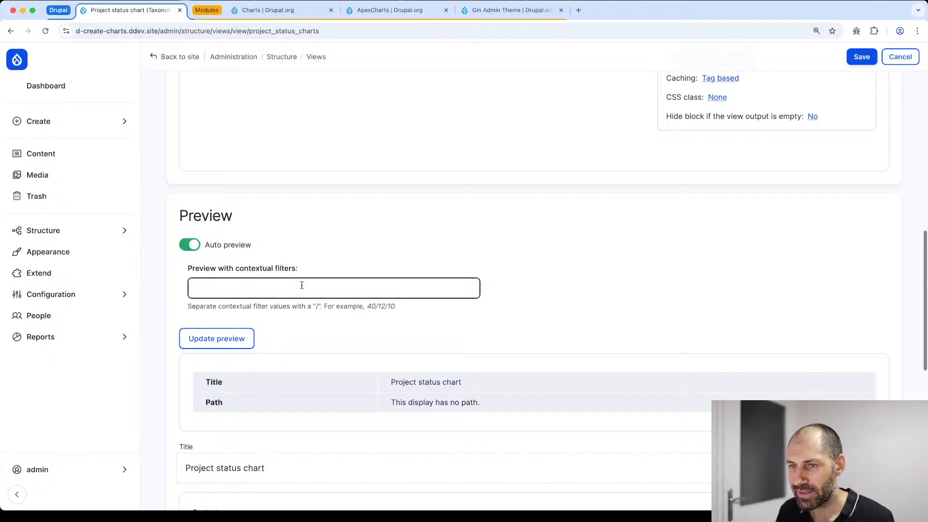
scroll(303, 290, "down", 1)
scroll(303, 290, "up", 6)
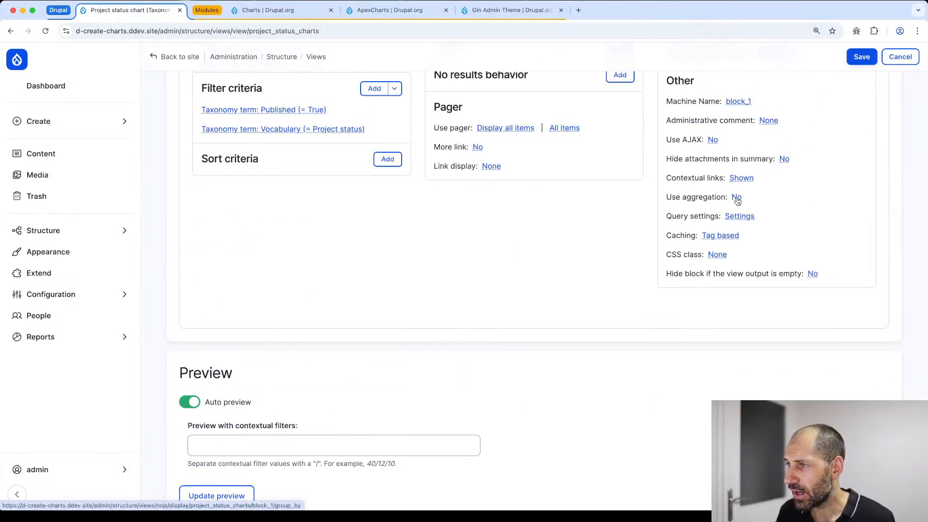
left_click(737, 197)
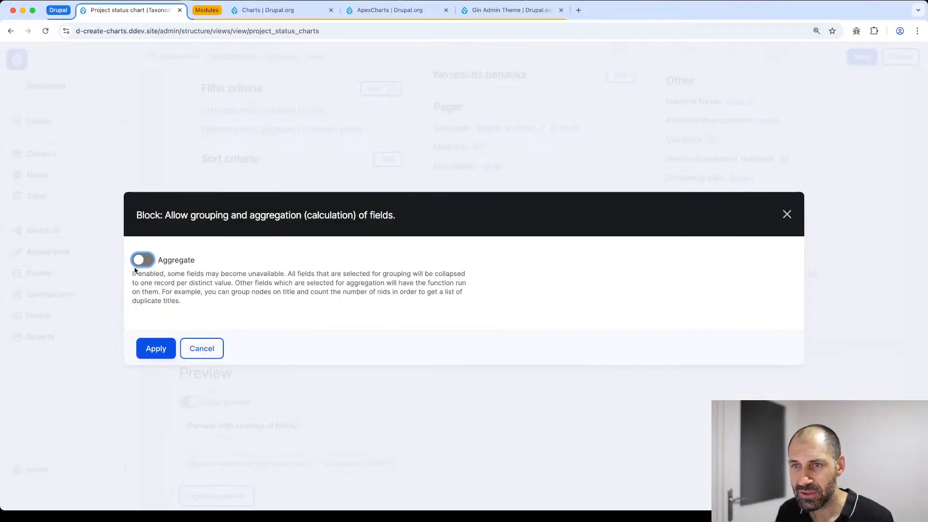
left_click(139, 261)
left_click(170, 349)
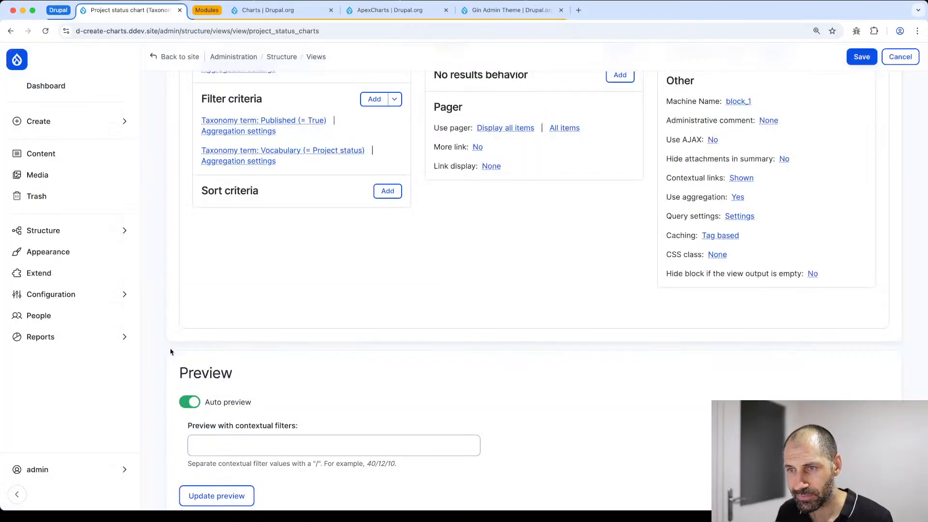
Set the aggregation type of the Content ID field to Count DISTINCT and check the per-status counts in the preview.
scroll(223, 325, "up", 4)
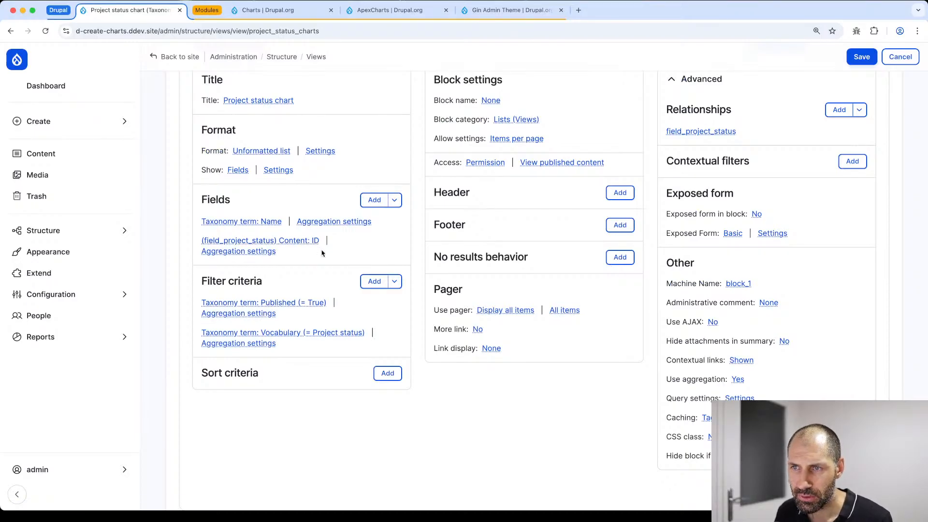
left_click(252, 254)
left_click(201, 199)
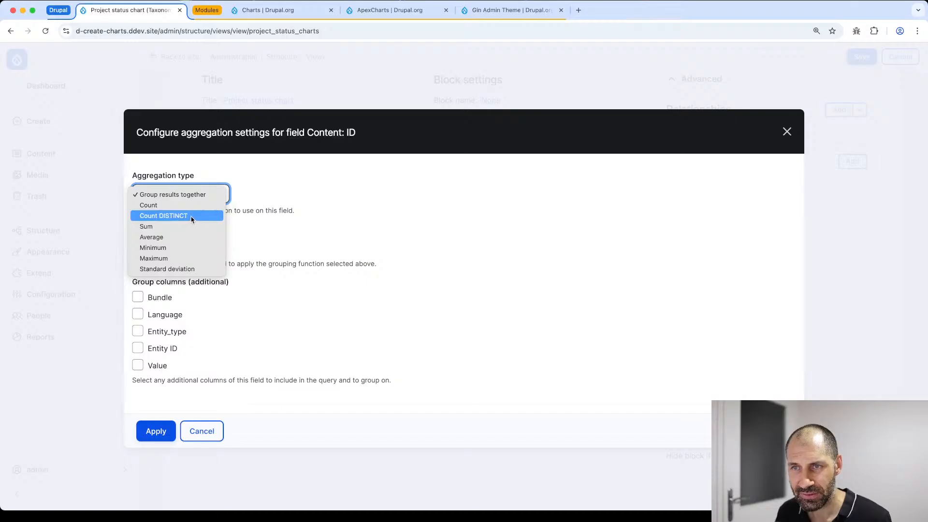
left_click(191, 220)
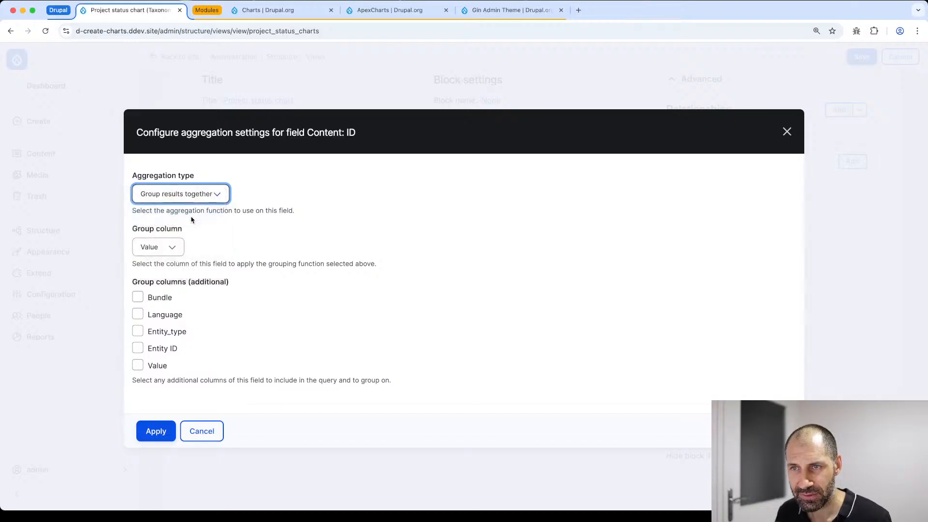
left_click(166, 430)
scroll(179, 409, "down", 10)
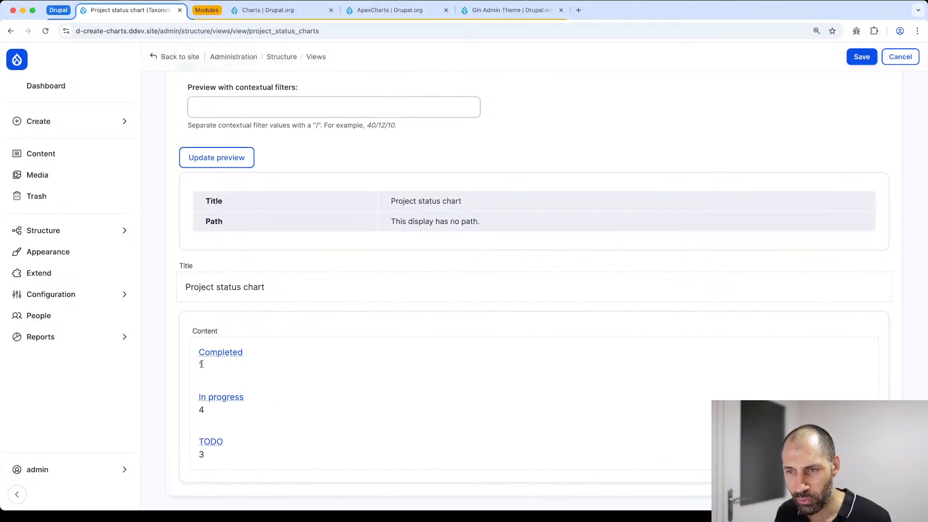
scroll(201, 364, "down", 1)
left_click_drag(199, 339, 211, 338)
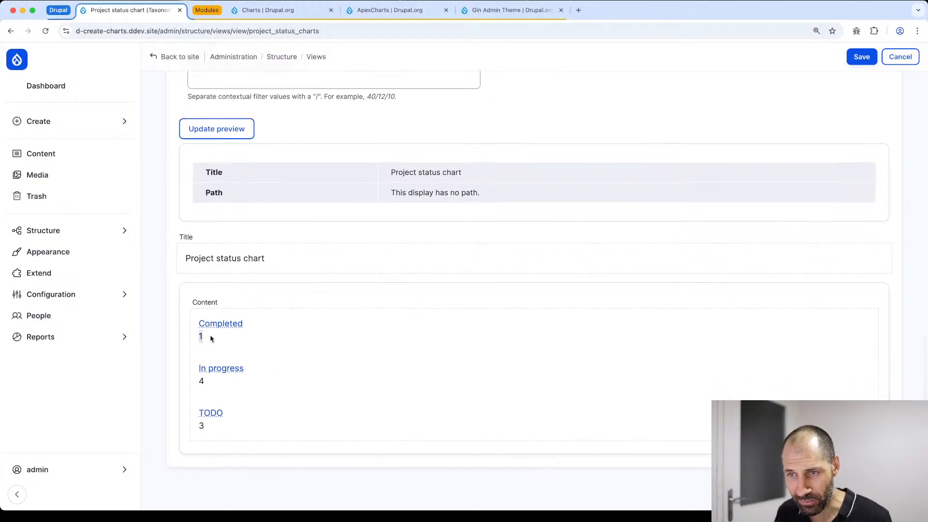
double_click(202, 382)
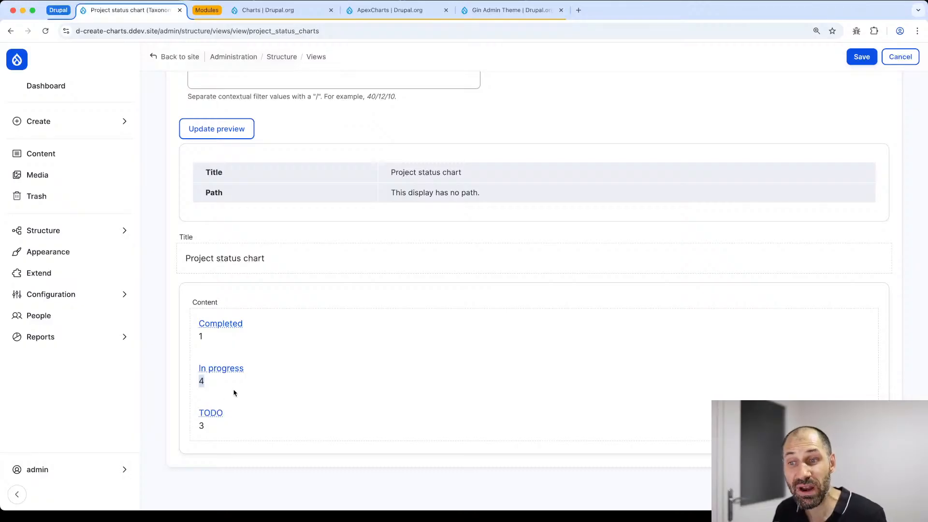
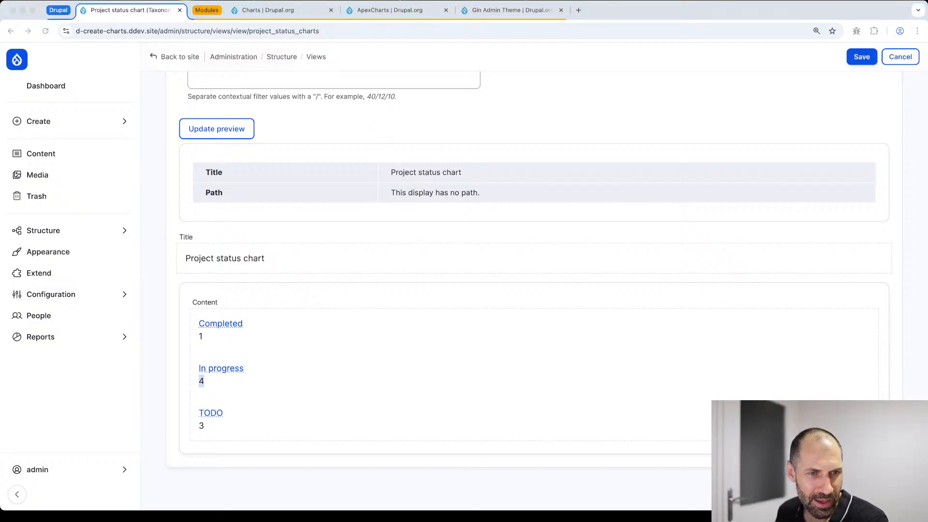
Change the format of the Project status chart block from a list to Chart.
scroll(249, 329, "up", 10)
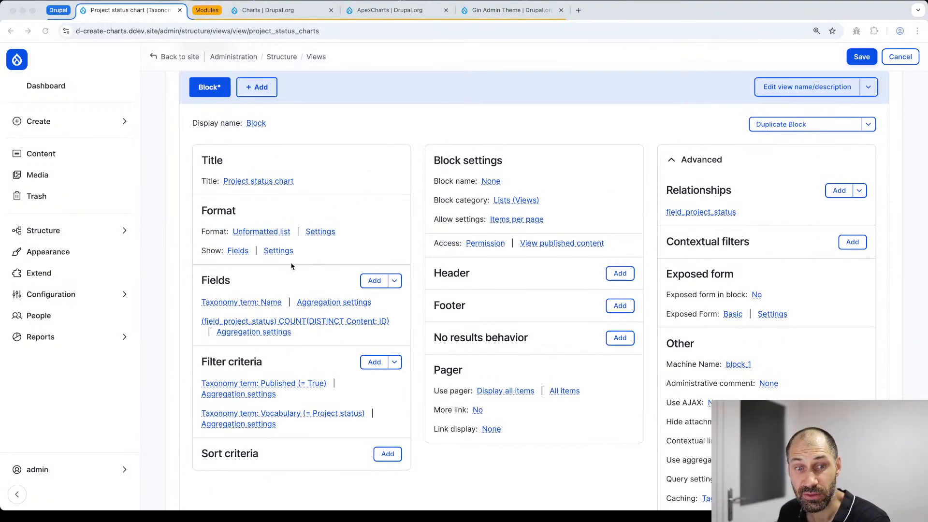
left_click(252, 236)
left_click(163, 215)
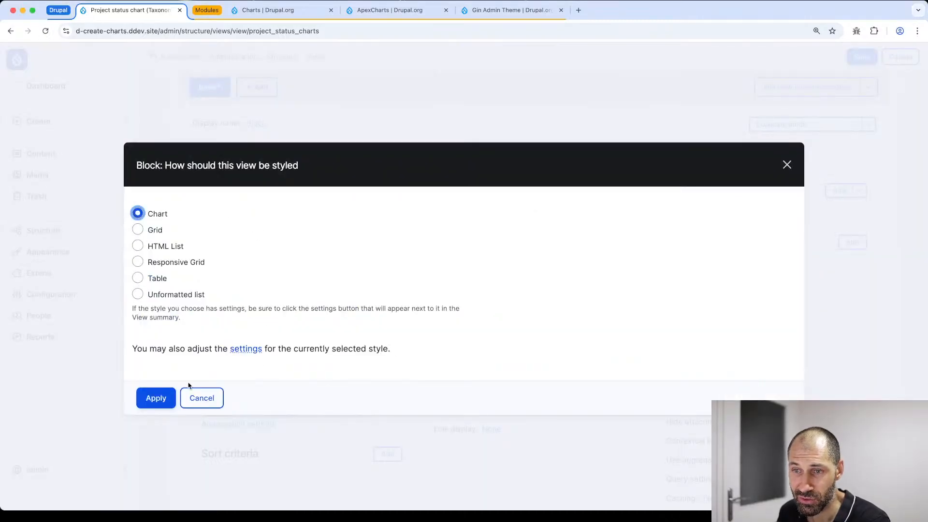
left_click(156, 398)
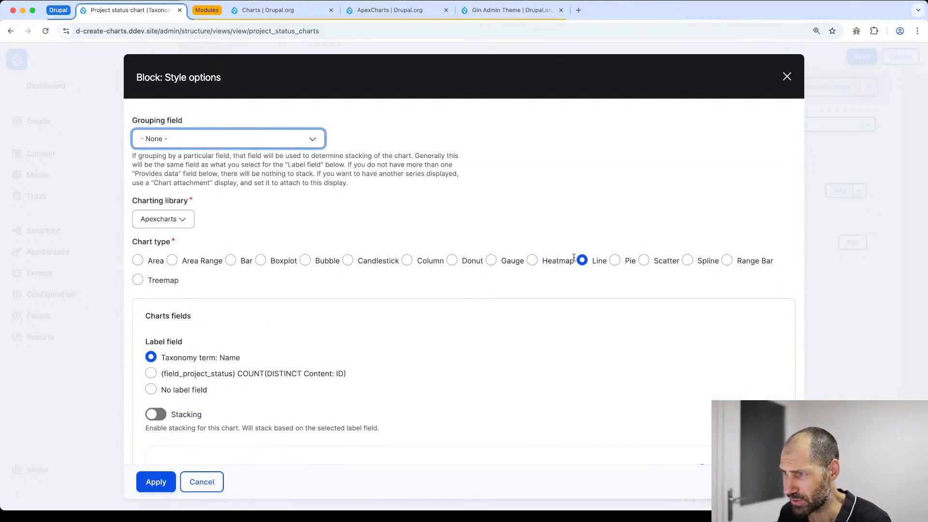
Make it a Pie chart labelled by taxonomy term name, with COUNT(DISTINCT Content: ID) providing the data.
left_click(614, 261)
scroll(193, 346, "down", 5)
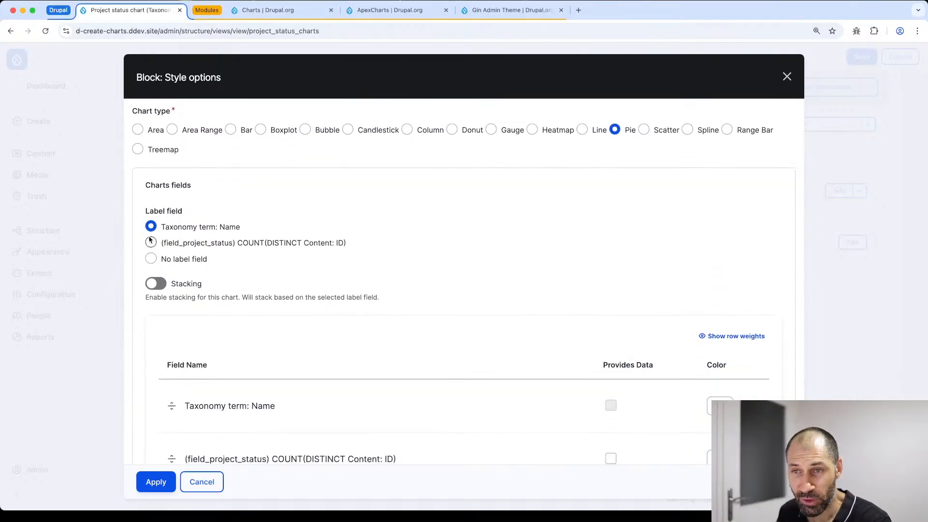
scroll(184, 222, "down", 2)
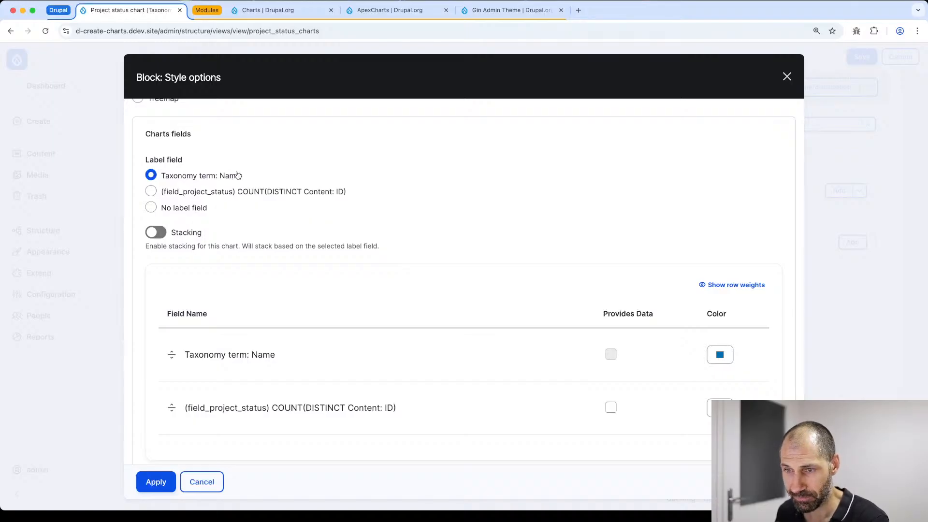
scroll(290, 423, "down", 1)
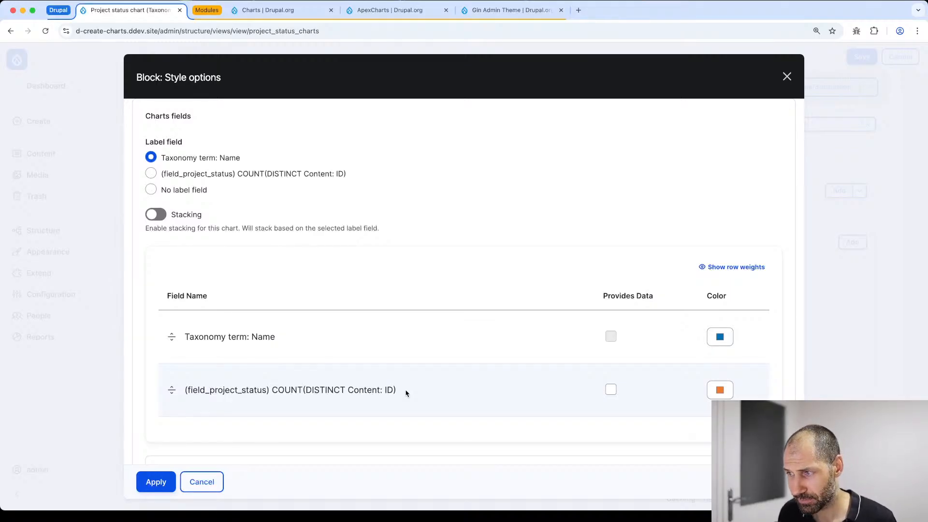
left_click(611, 389)
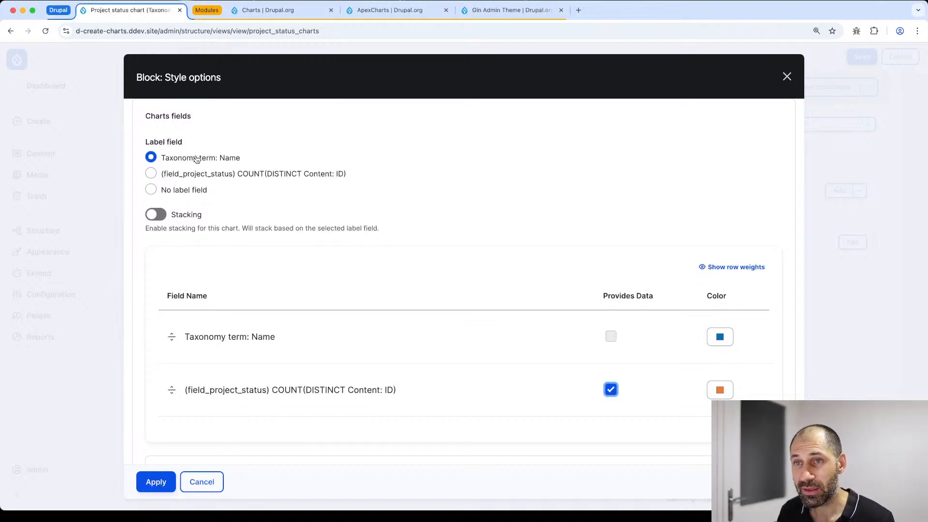
Set the chart title to "Project status" and apply the chart style options.
scroll(189, 165, "down", 6)
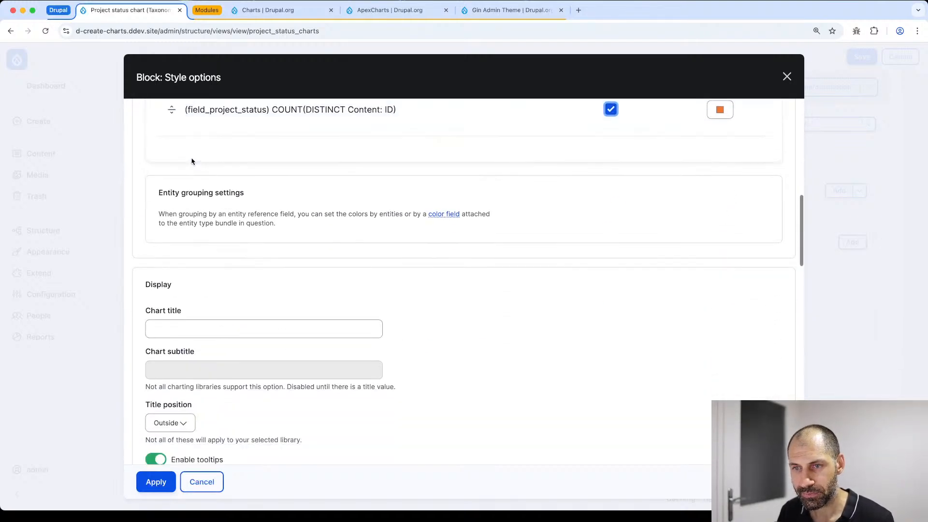
left_click(179, 331)
type("Pr")
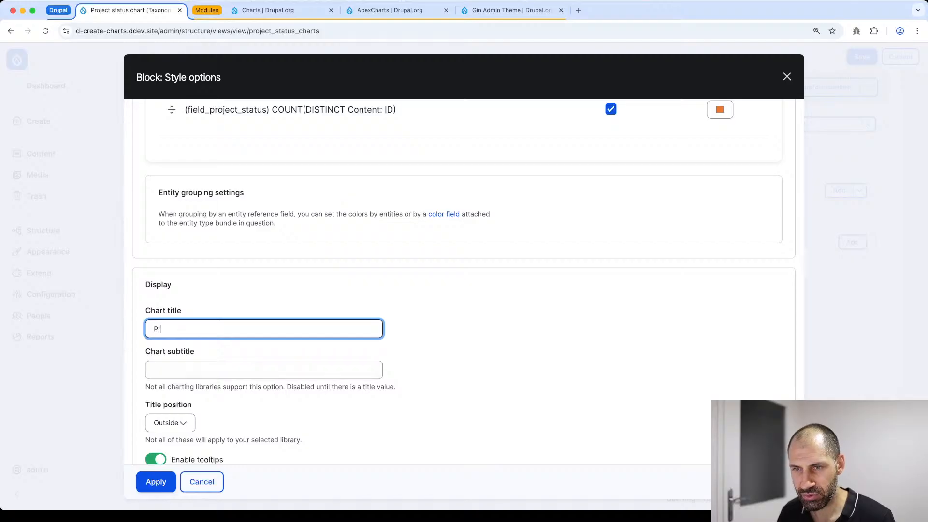
type("oject status")
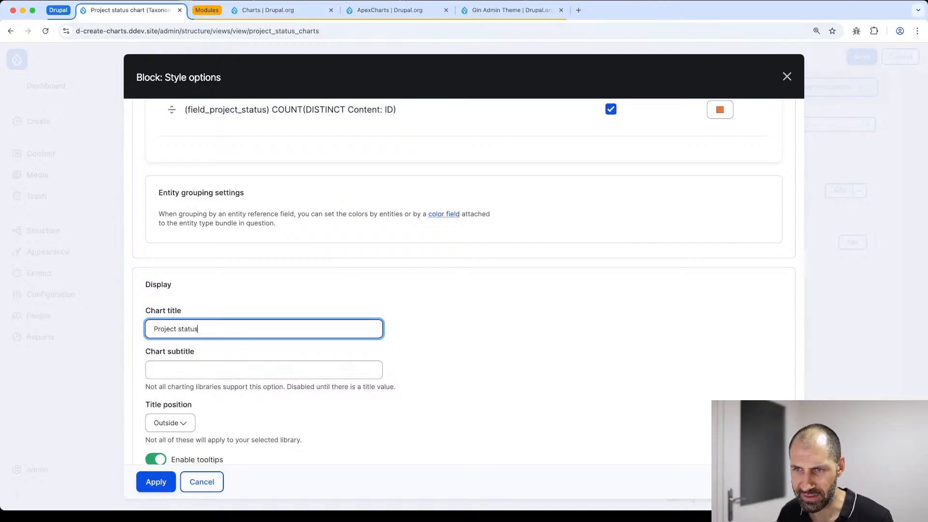
left_click(156, 482)
Check the pie chart slices in the preview and save the Project status chart view.
scroll(259, 343, "down", 10)
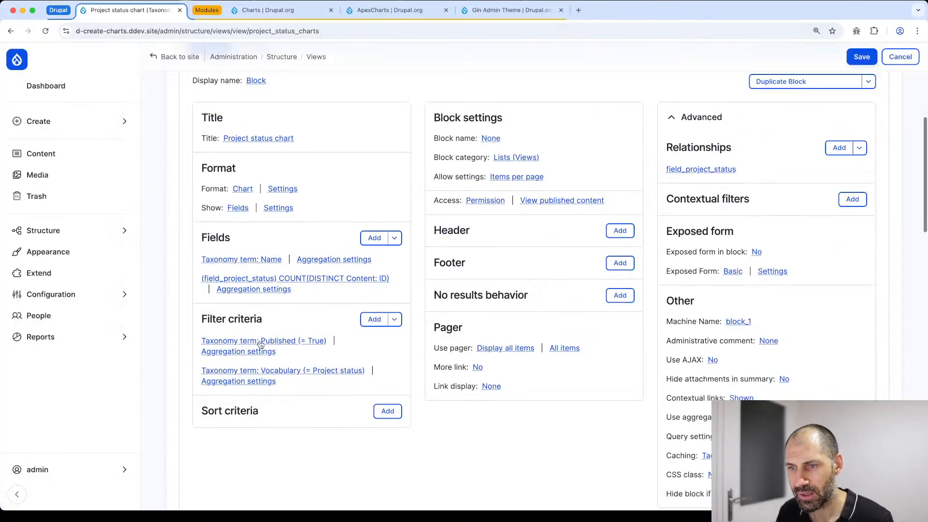
scroll(259, 343, "down", 10)
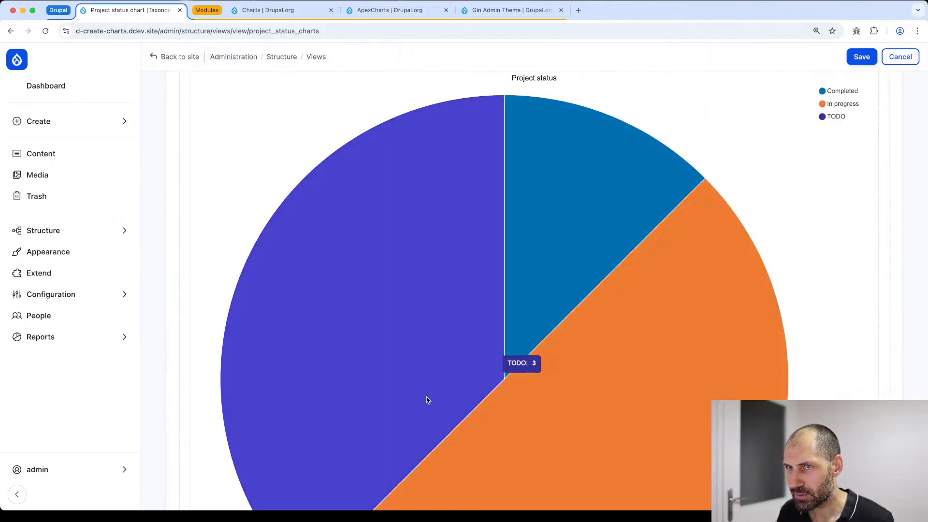
scroll(423, 392, "down", 3)
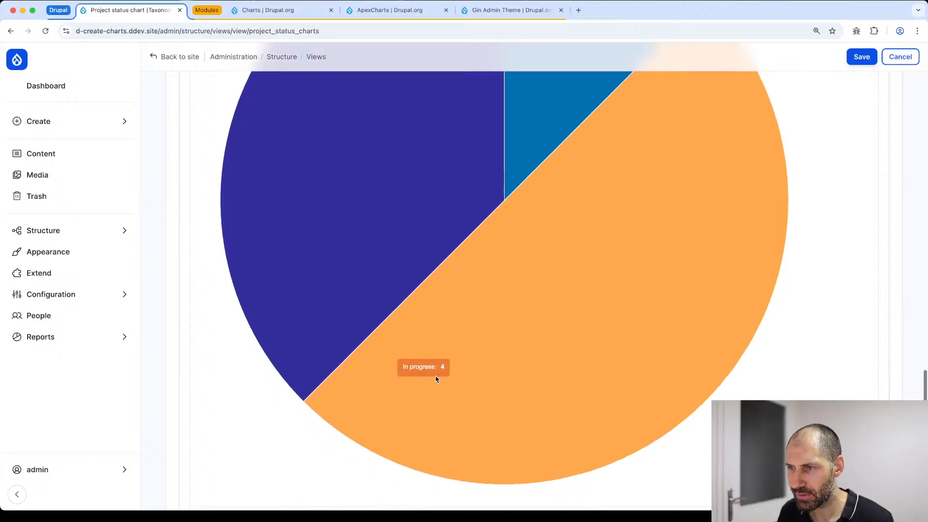
scroll(402, 267, "up", 15)
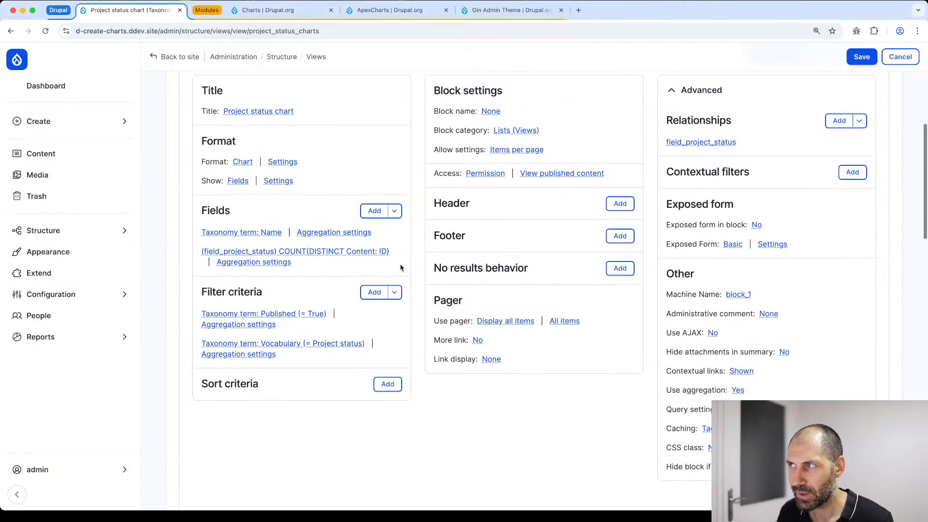
left_click(861, 56)
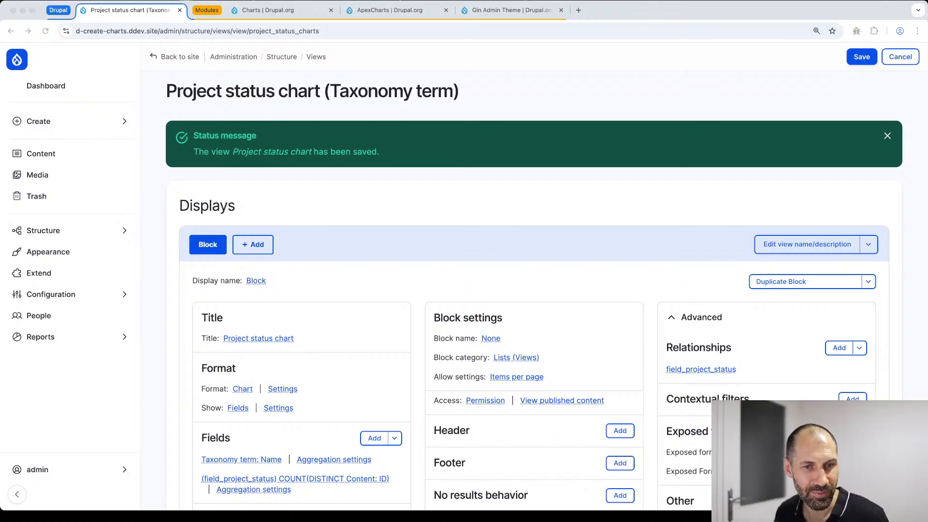
key("super+Tab")
key("super+Tab")
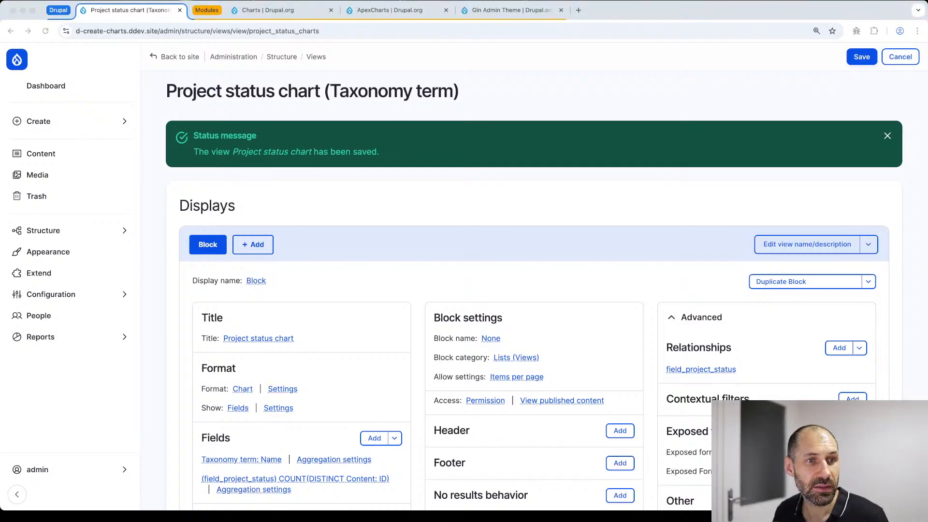
left_click(576, 101)
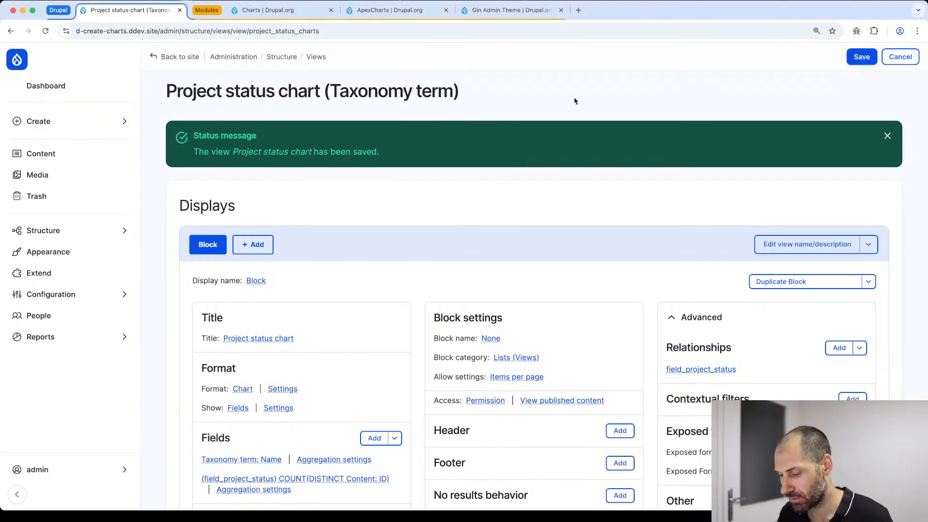
Open the presenter's Drupal.org user profile in a new browser tab.
key("super+t")
type("drupal.org/u/ivan-zugec")
key("Return")
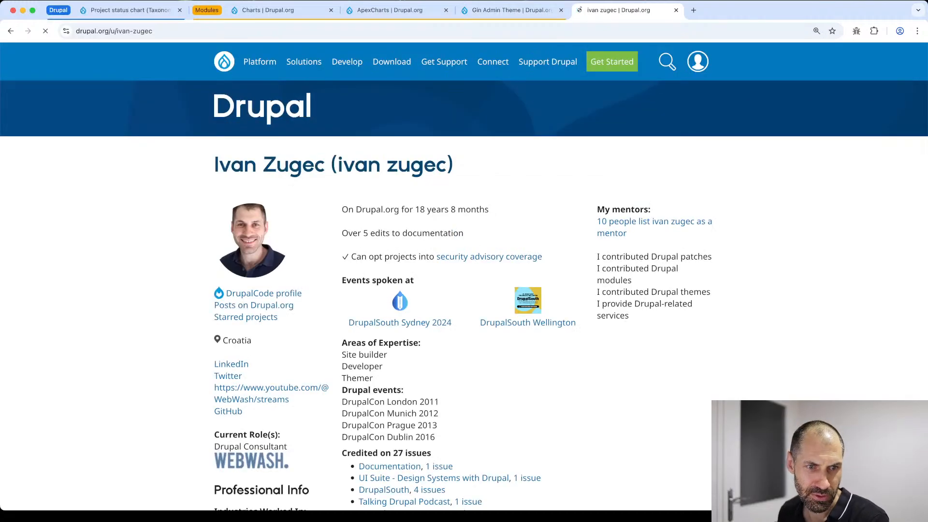
Examine the profile's membership length, events, issue credits and maintained projects.
scroll(321, 285, "down", 1)
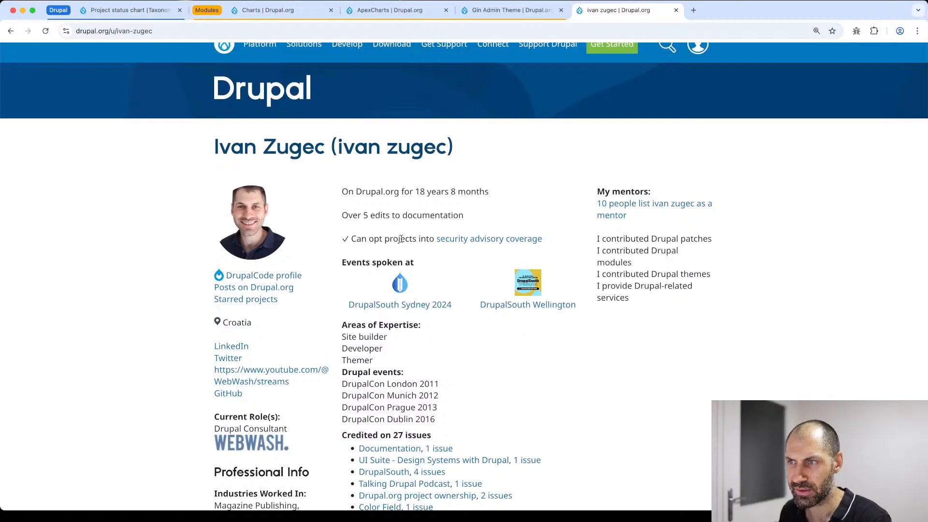
scroll(401, 242, "down", 1)
scroll(401, 242, "down", 4)
scroll(361, 242, "up", 6)
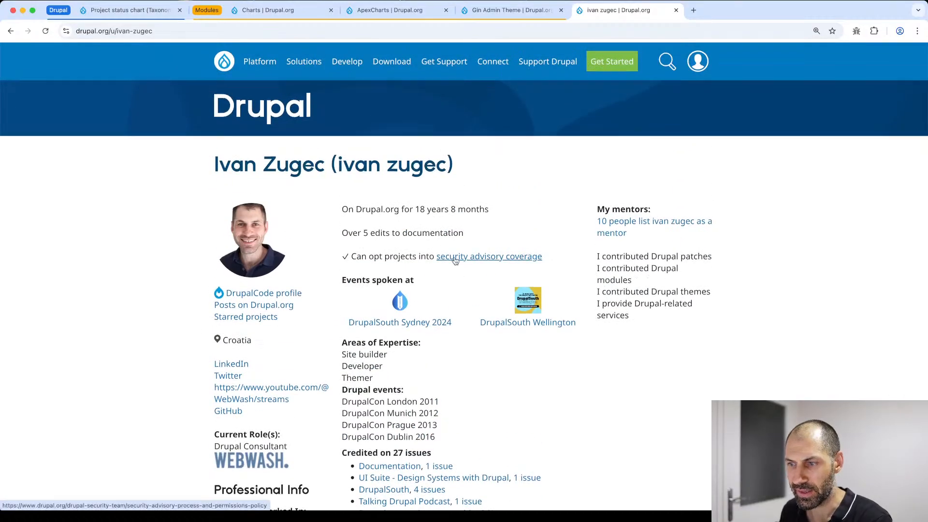
scroll(454, 261, "down", 5)
scroll(454, 261, "down", 5)
scroll(439, 150, "up", 8)
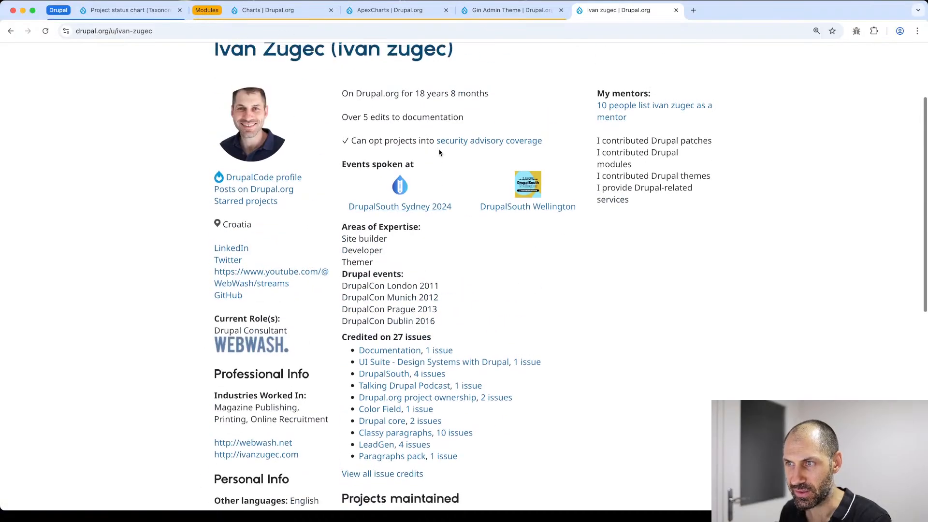
mouse_move(501, 215)
left_mouse_down()
mouse_move(414, 213)
mouse_move(498, 213)
left_mouse_up()
scroll(498, 213, "down", 10)
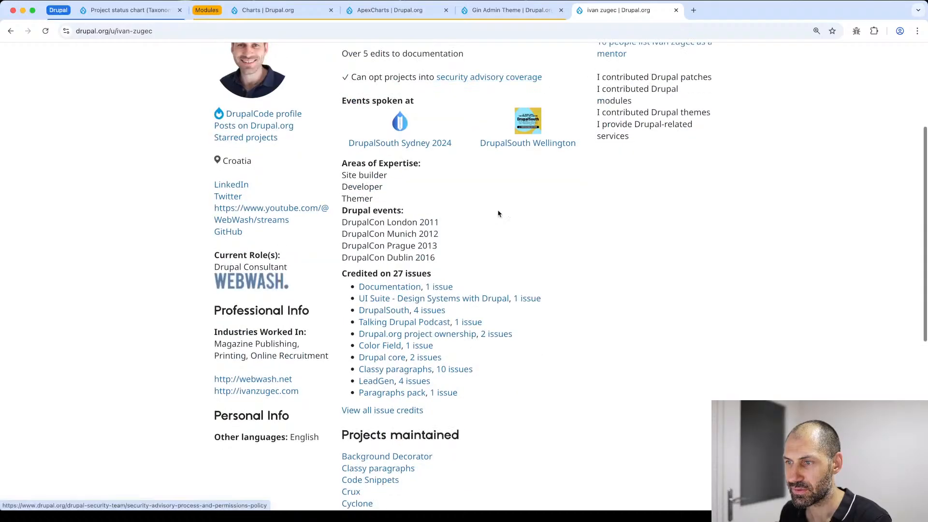
scroll(498, 215, "up", 8)
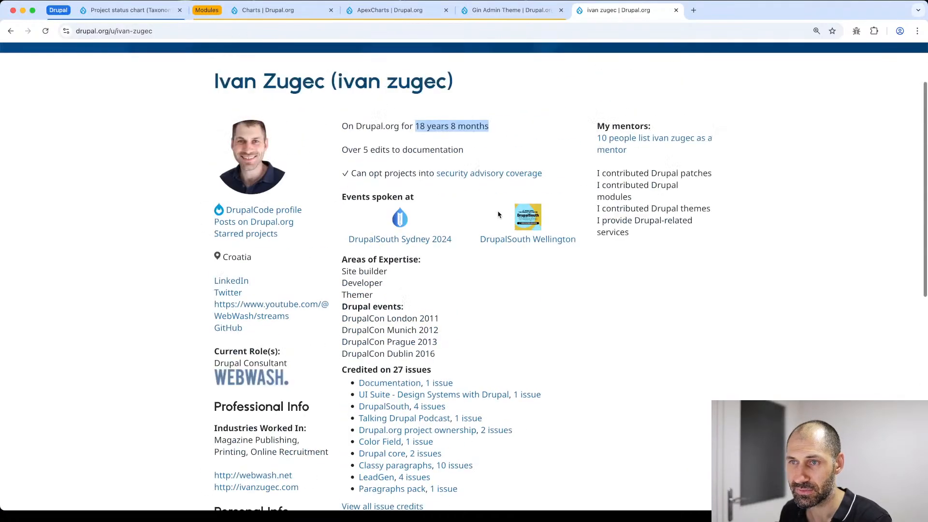
View the profile's list of posts on Drupal.org, and load the same posts page for user ID 1.
left_click(264, 226)
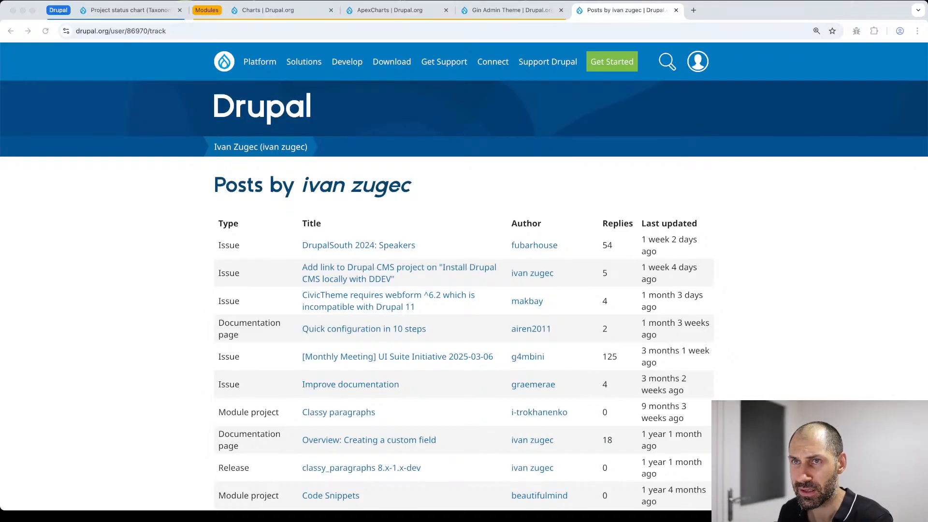
double_click(141, 31)
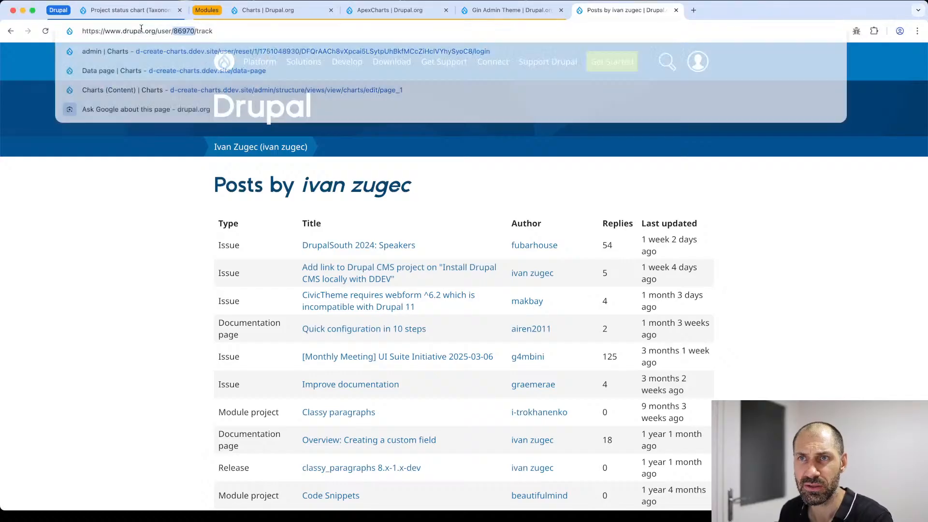
type("1")
key("Return")
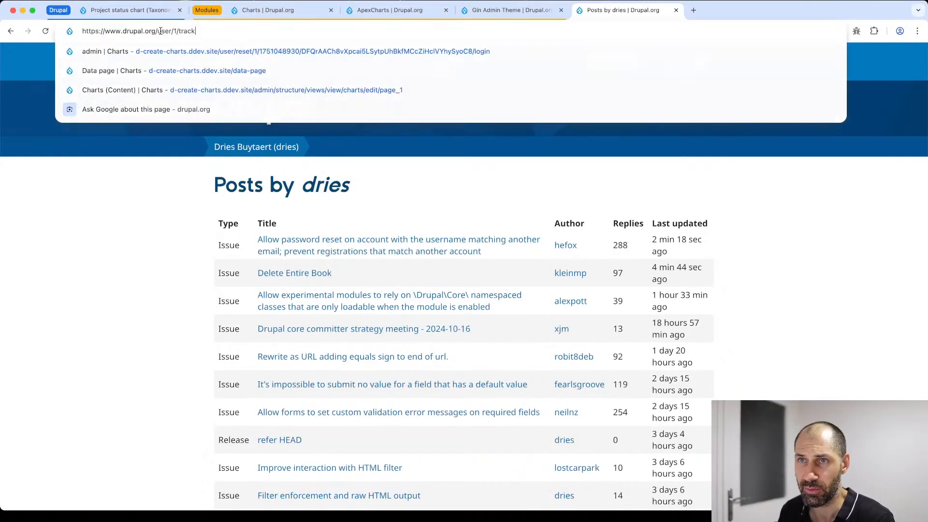
Open the profile page of user 1 by removing "track" from the page address.
left_click(160, 31)
key("BackSpace")
key("BackSpace")
key("BackSpace")
key("BackSpace")
key("BackSpace")
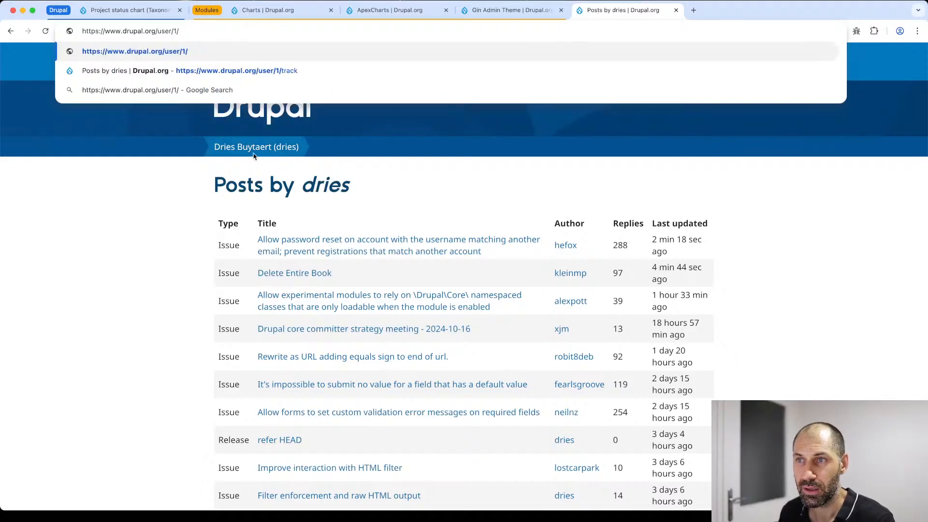
key("Return")
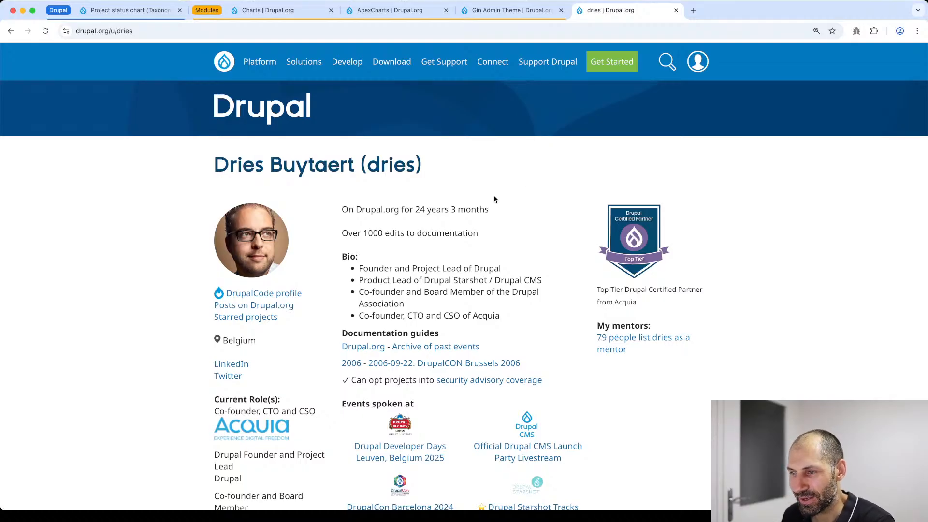
Close the profile tab, return to the Project status chart view and look at the display types available to add.
left_click(677, 11)
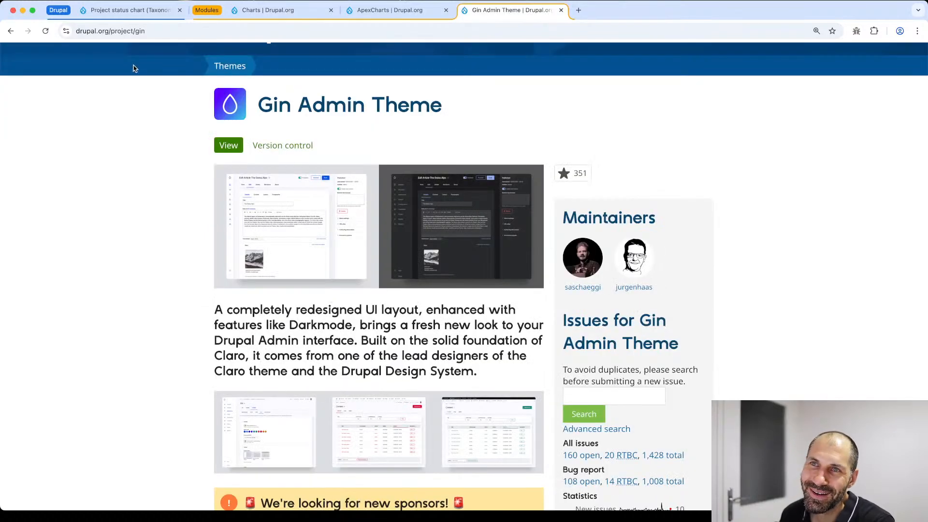
left_click(118, 11)
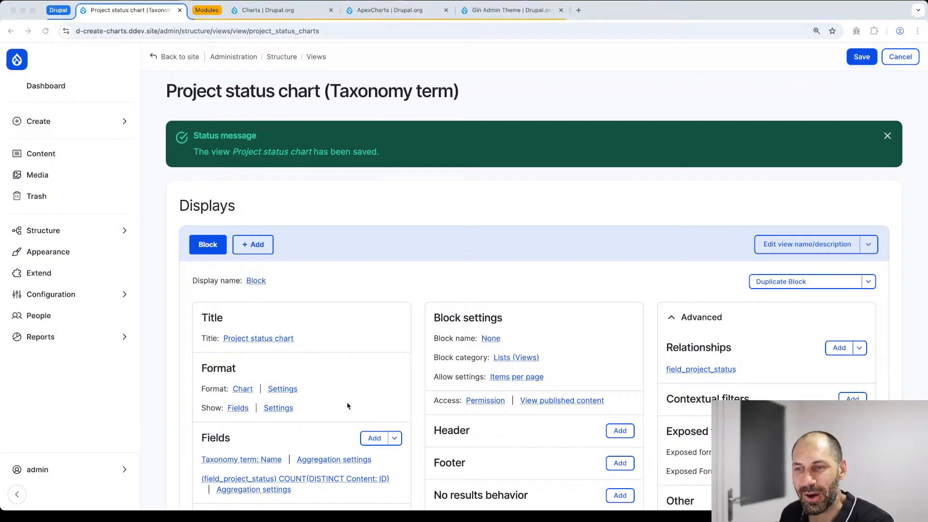
scroll(382, 387, "down", 5)
scroll(423, 306, "up", 5)
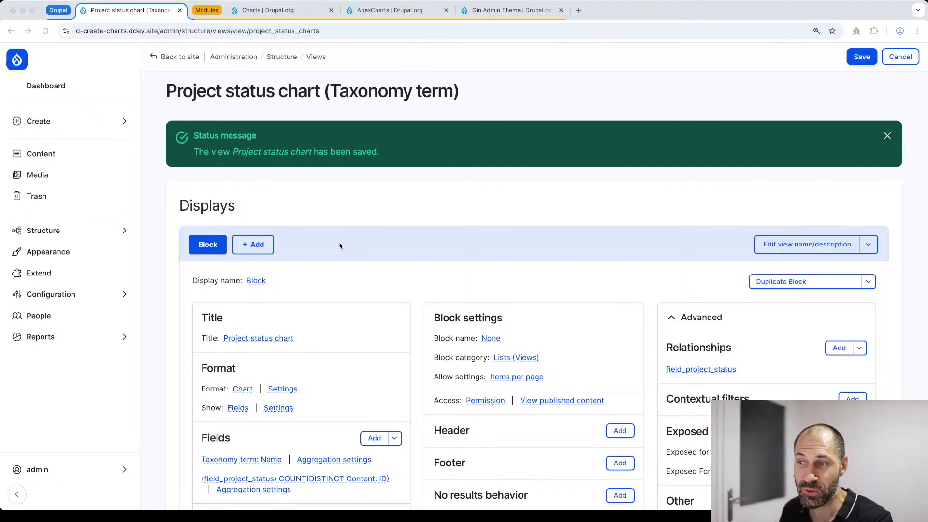
left_click(254, 245)
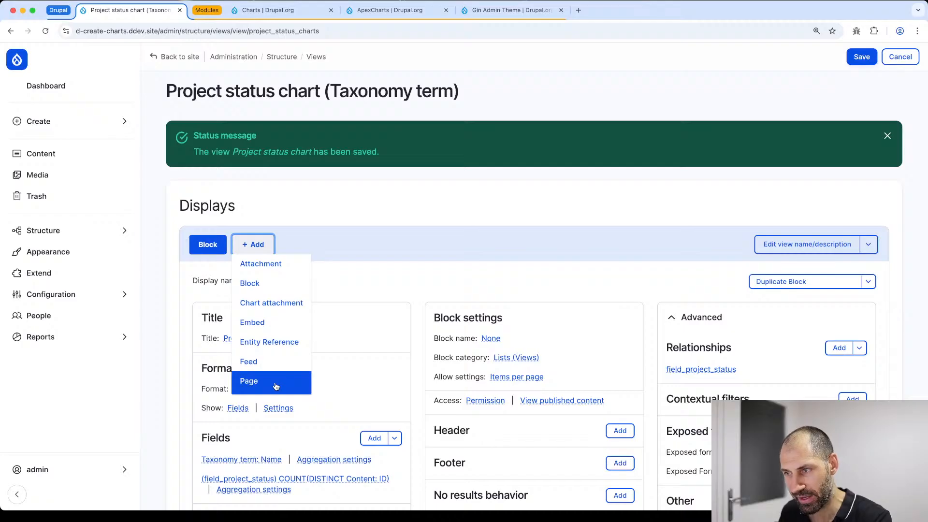
Open the admin dashboard in a new tab and start editing its layout.
left_click(62, 91, "super")
key("ctrl+Tab")
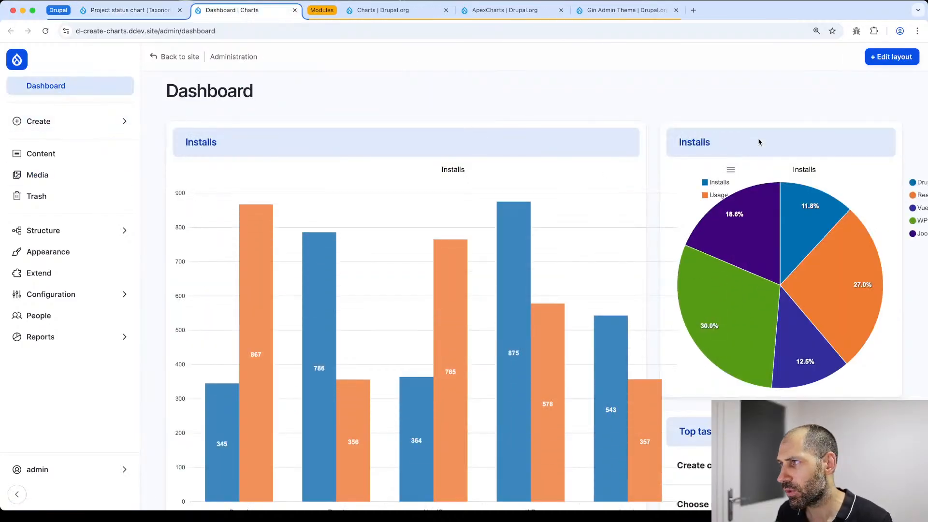
left_click(888, 58)
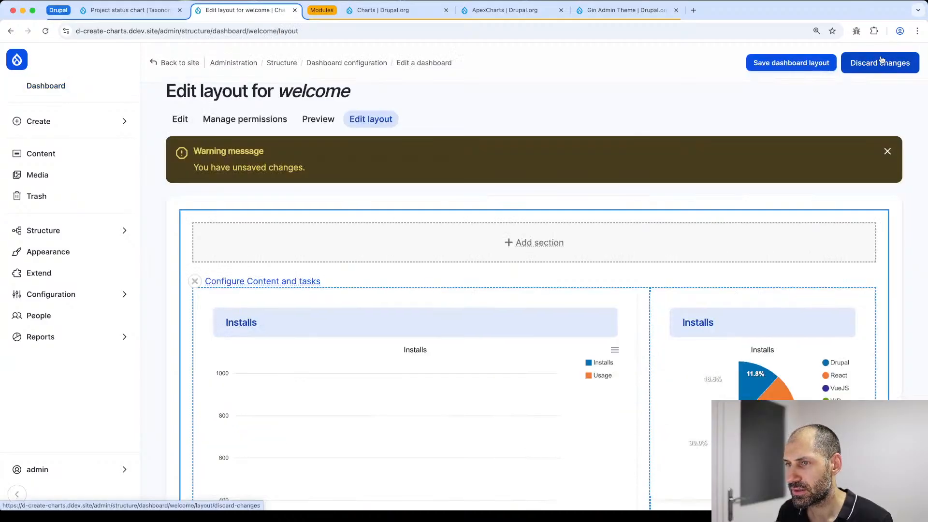
Add the Project status chart view block with its title displayed below the top tasks in the dashboard's narrow column.
scroll(379, 203, "down", 6)
scroll(384, 206, "down", 7)
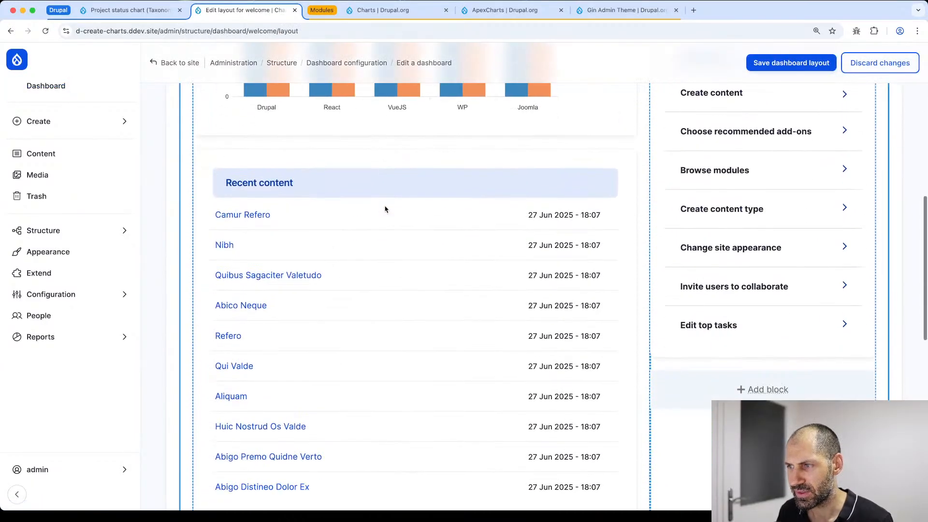
left_click(759, 210)
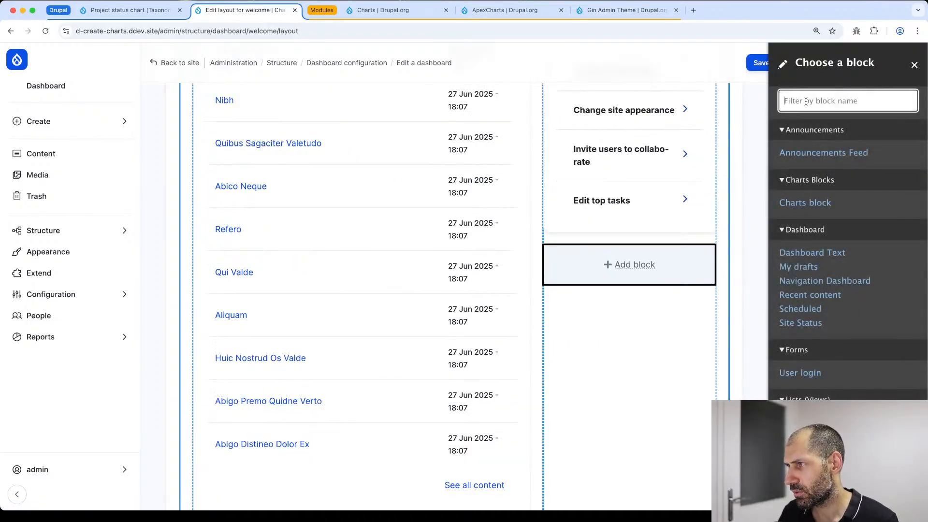
type("chart")
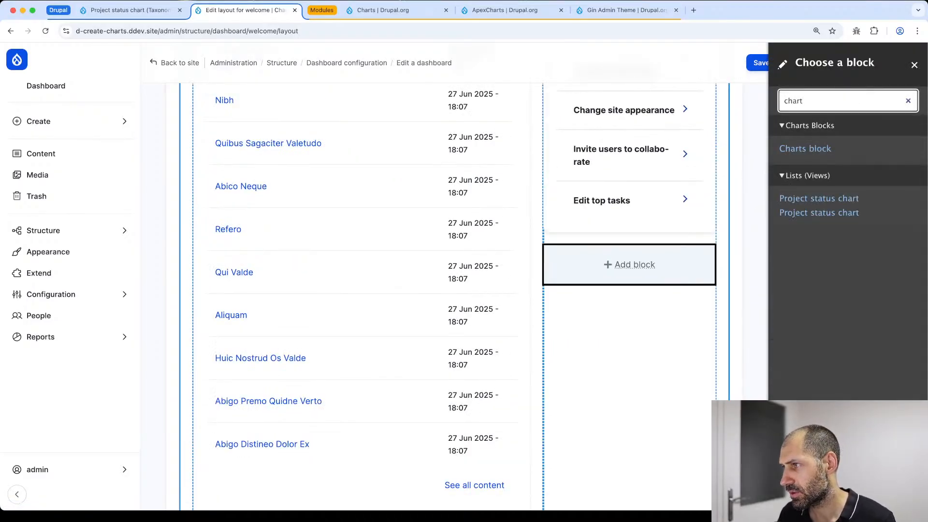
left_click(828, 198)
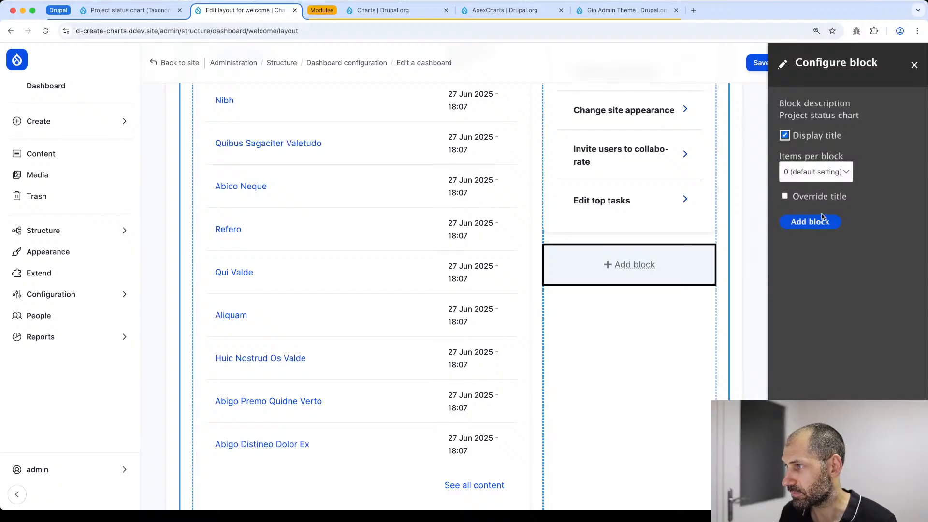
left_click(821, 221)
Move the Project status chart block above the Installs pie chart, then save the layout and view the dashboard.
left_click_drag(746, 306, 739, 193)
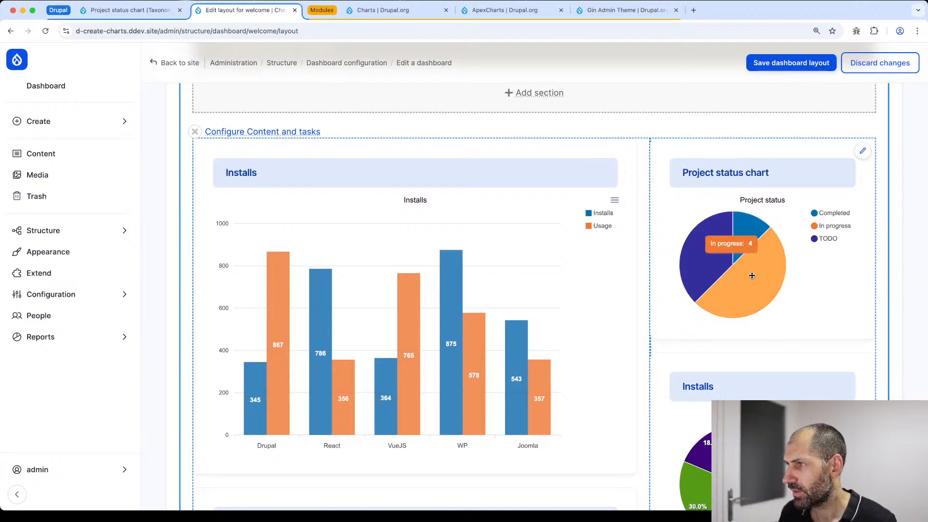
left_click(775, 62)
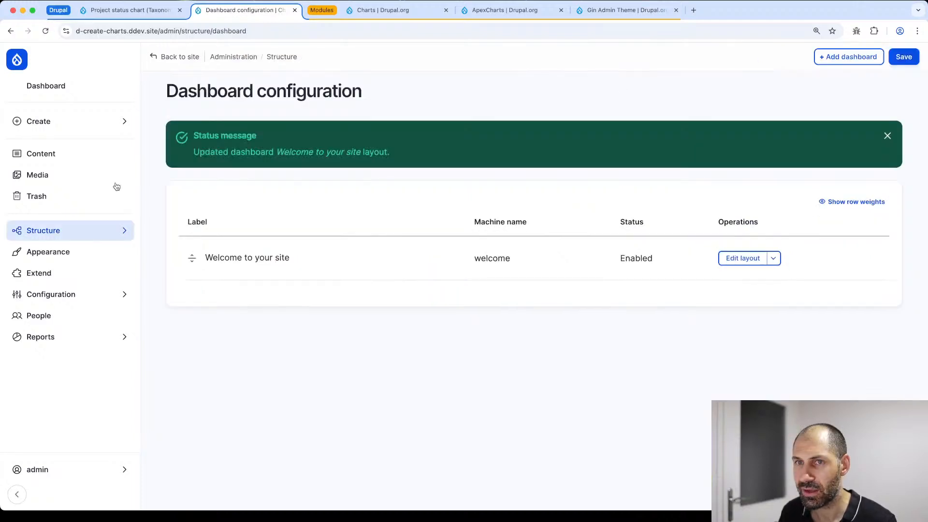
left_click(71, 90)
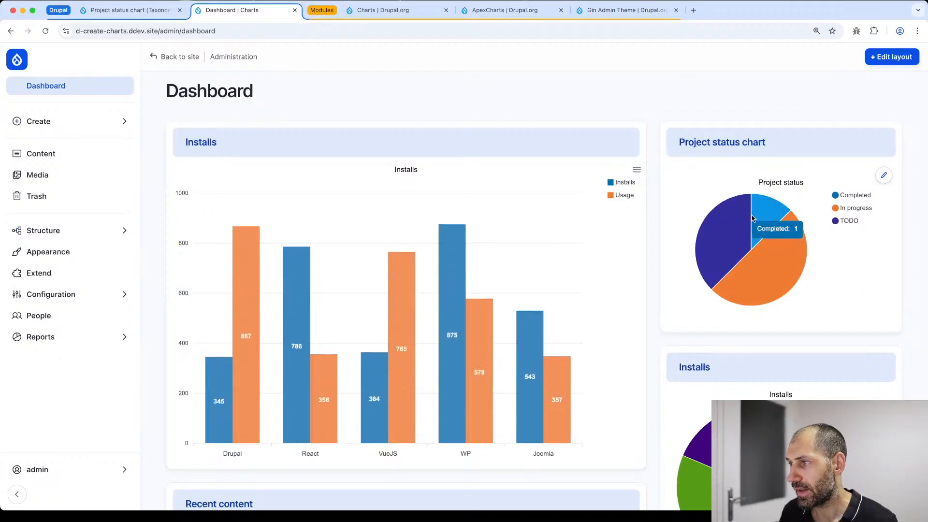
mouse_move(772, 235)
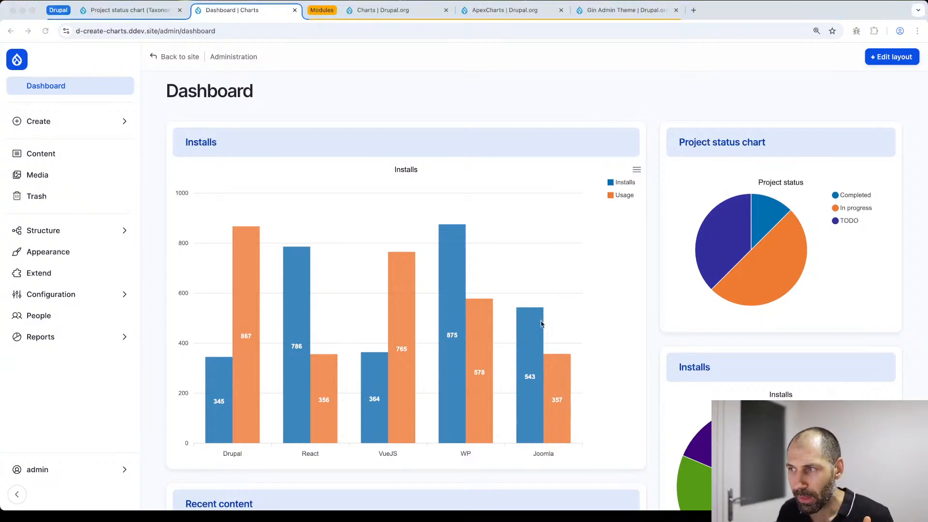
Filter the site's content list by the Data content type and look through the items.
left_click(649, 252)
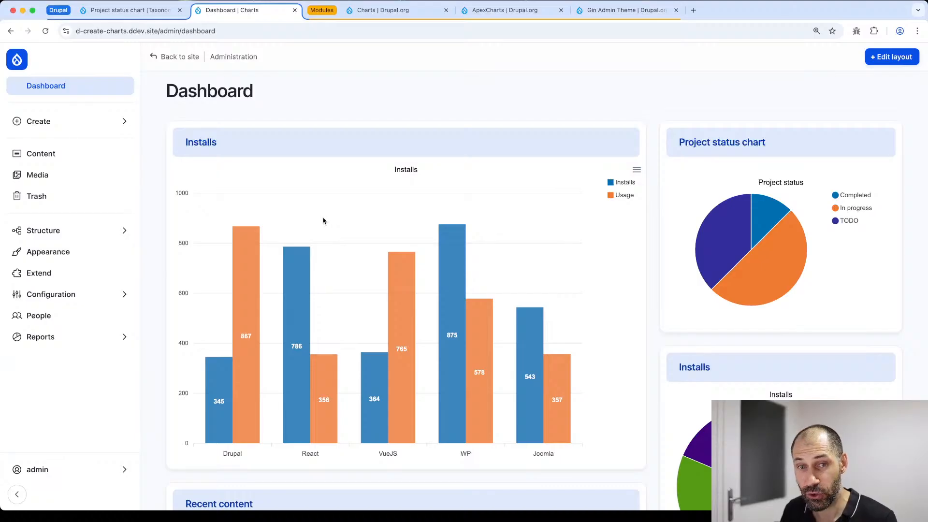
left_click(25, 154)
left_click(374, 208)
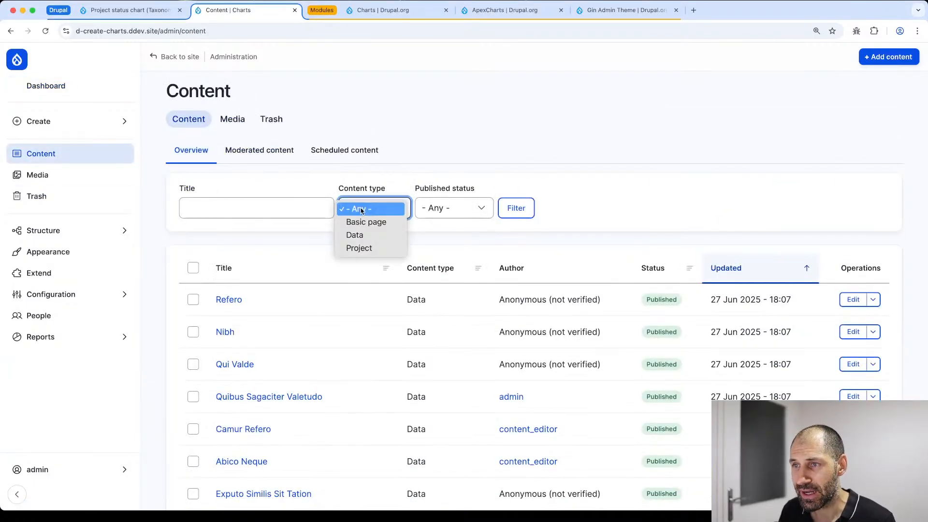
left_click(372, 235)
left_click(524, 207)
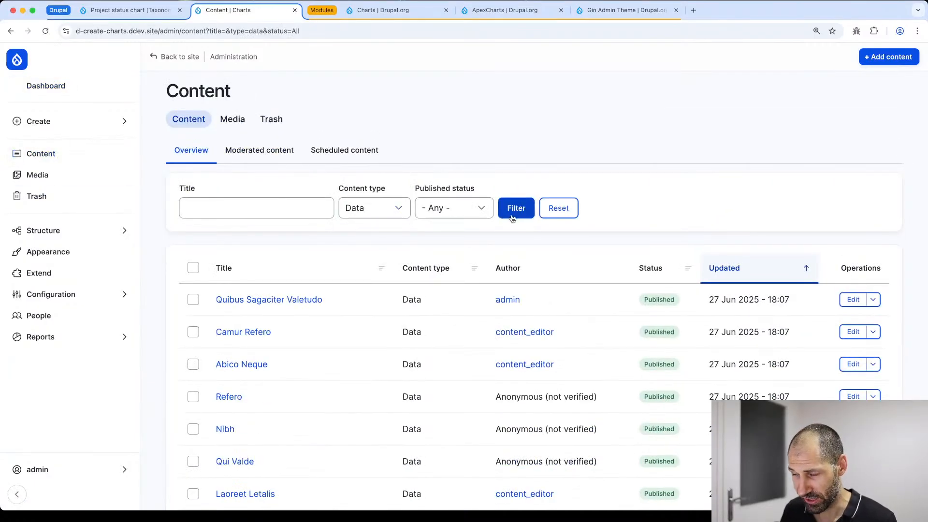
scroll(458, 275, "down", 5)
scroll(459, 308, "up", 2)
scroll(459, 308, "up", 3)
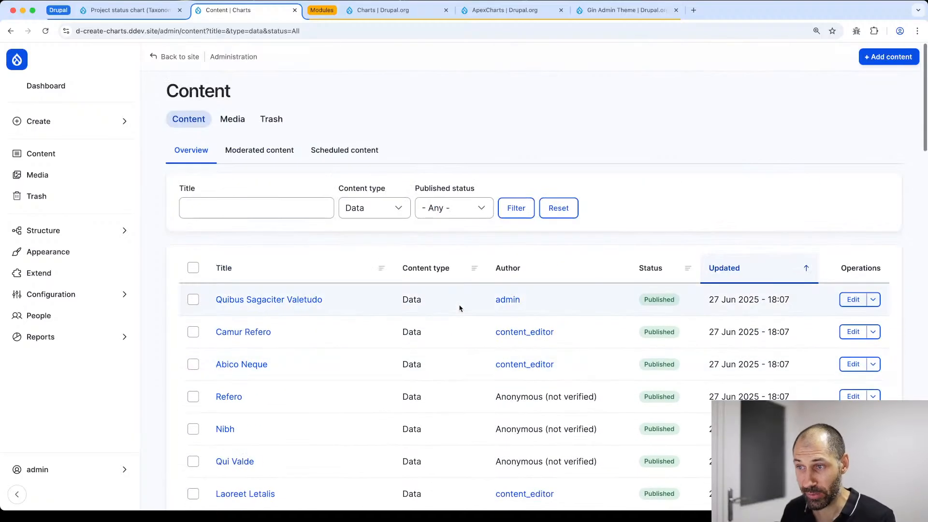
Open the Camur Refero data item for editing and examine its title, Low and High fields.
left_click(854, 327)
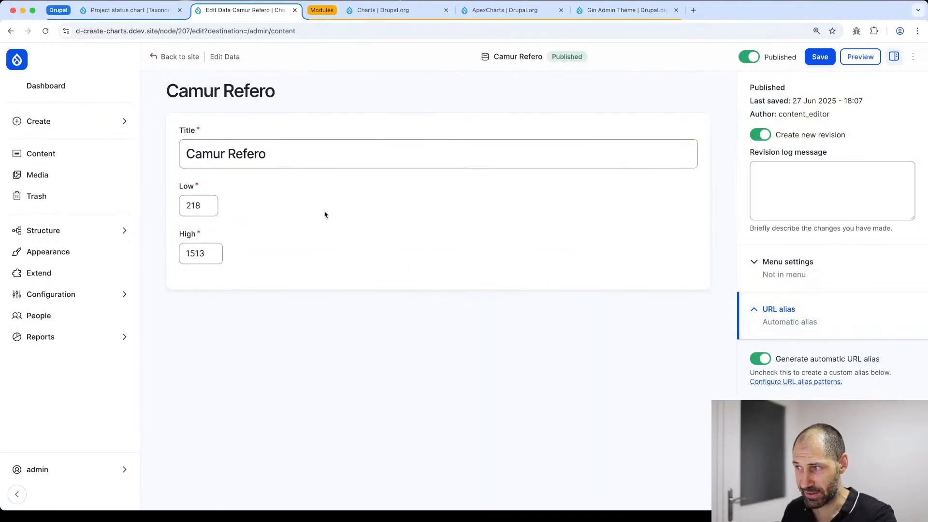
left_click(225, 154)
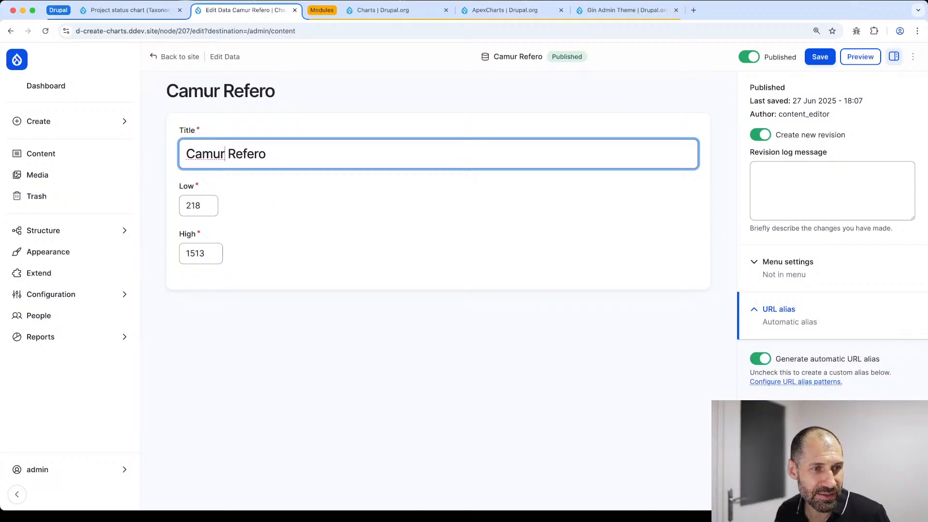
key("super+Tab")
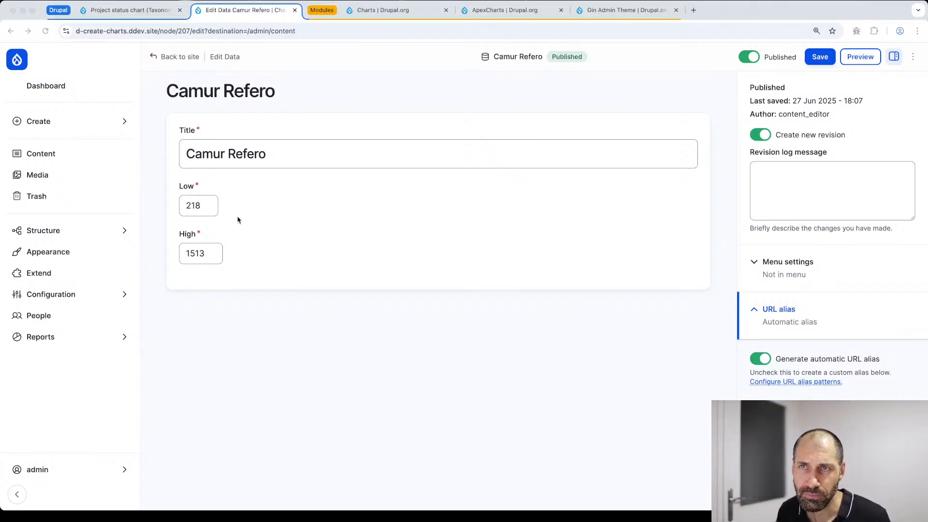
Return to the Project status chart view's tab and start a new view named "Data chart" from the views list.
left_click(155, 17)
left_click(316, 56)
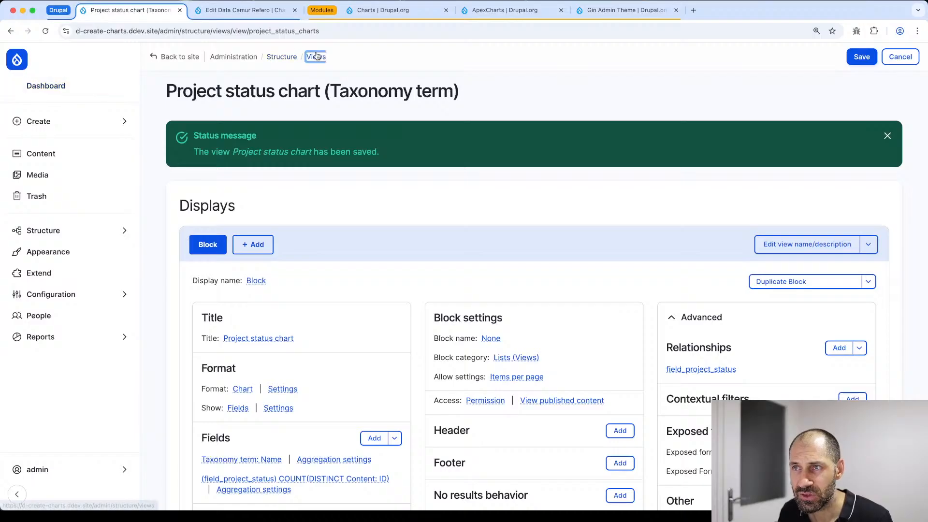
left_click(897, 58)
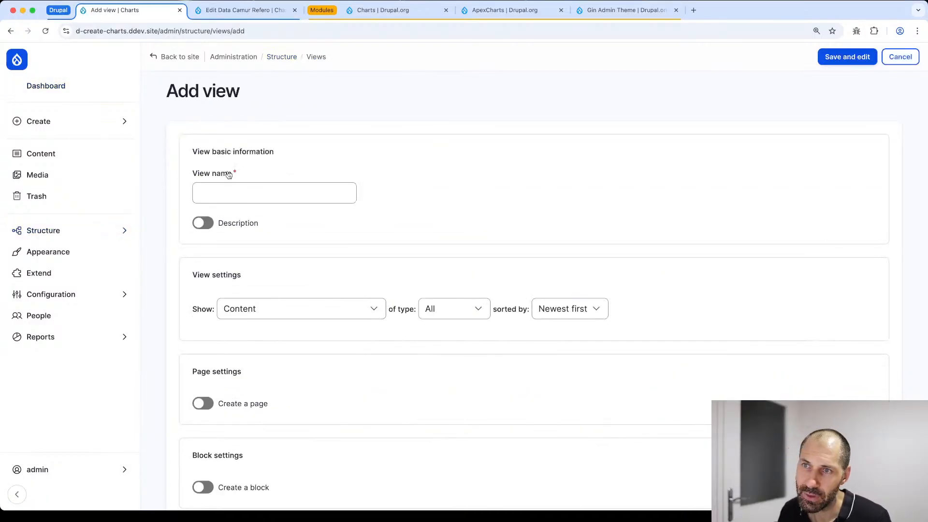
left_click(228, 190)
type("Data ra")
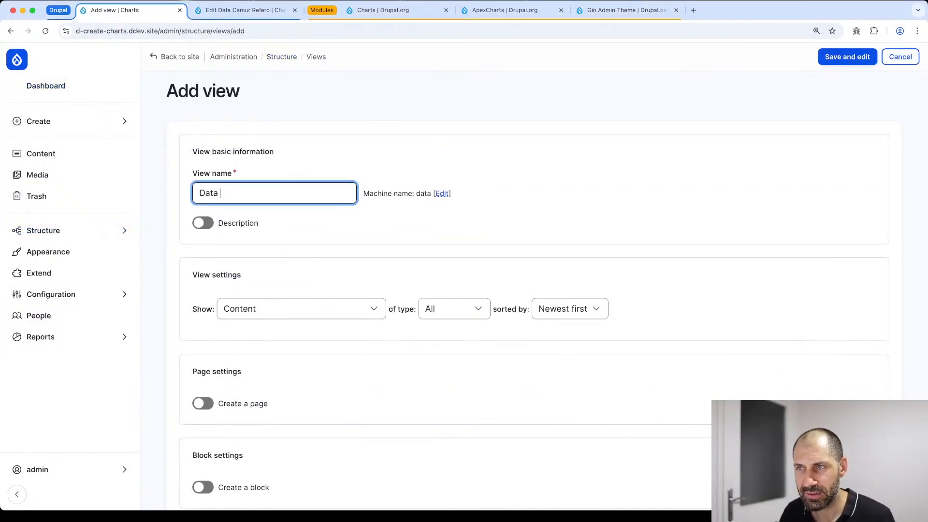
key("BackSpace")
key("BackSpace")
key("BackSpace")
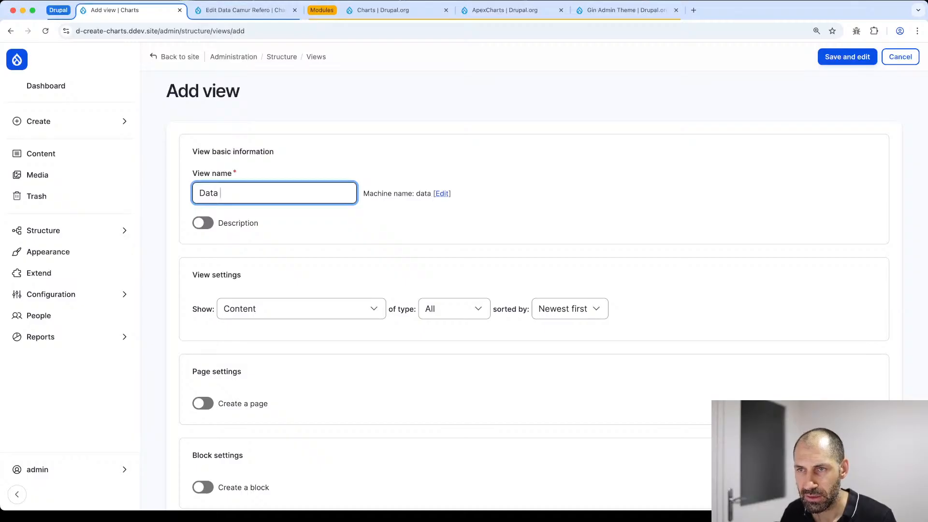
type("chart")
scroll(270, 217, "down", 2)
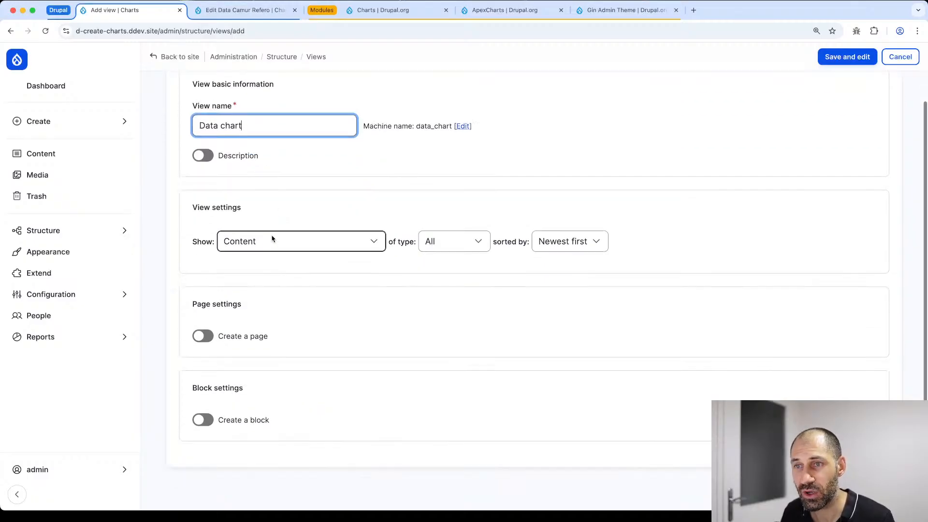
Restrict the new view to content of the Data type.
left_click(272, 239)
left_click(408, 244)
left_click(452, 242)
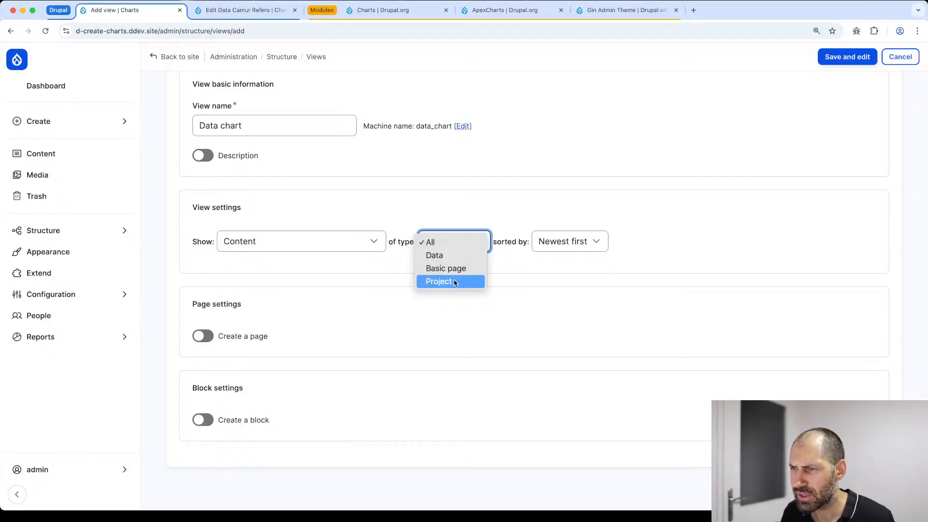
left_click(456, 261)
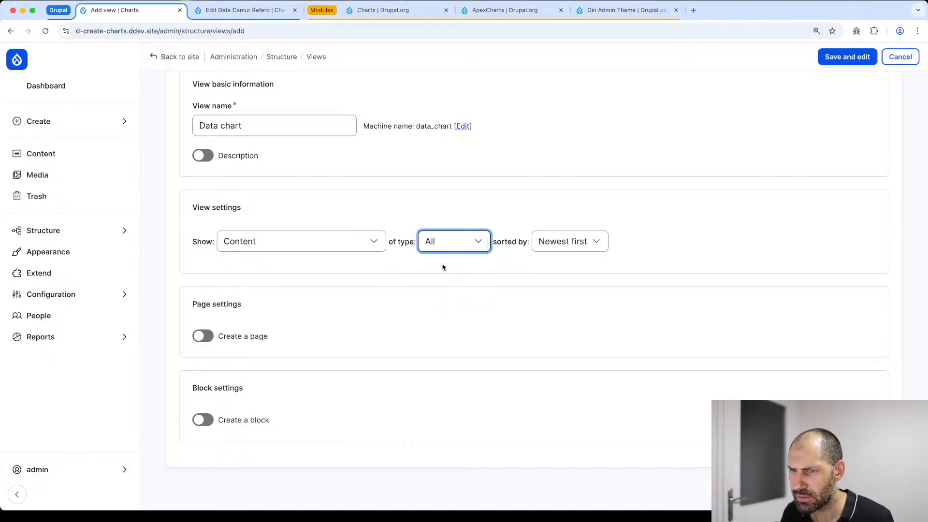
Create a page for the view with 50 items to display, and save the view to continue editing.
left_click(203, 336)
scroll(205, 342, "down", 6)
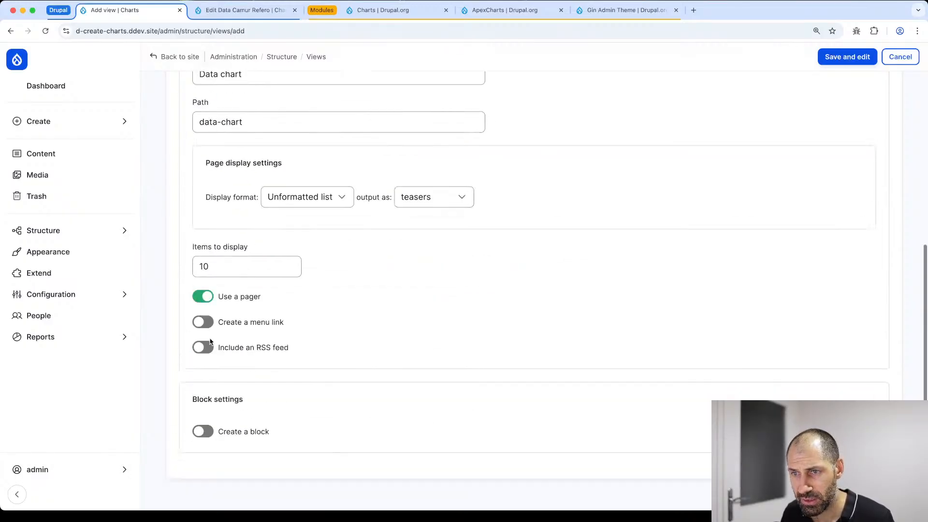
double_click(239, 281)
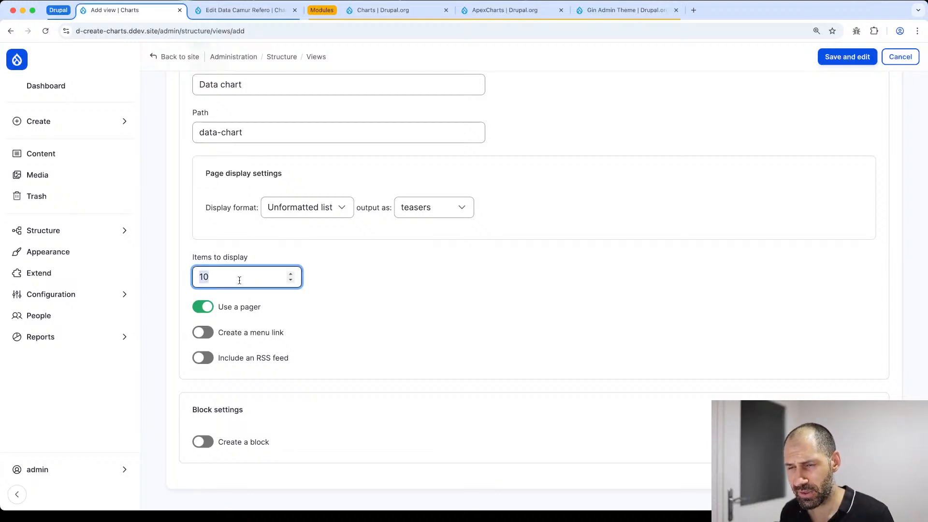
type("50")
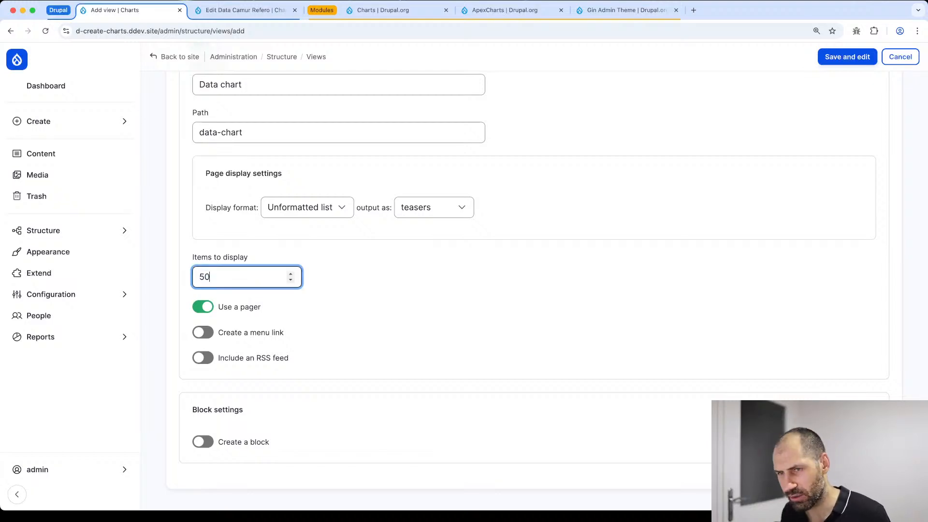
left_click(860, 57)
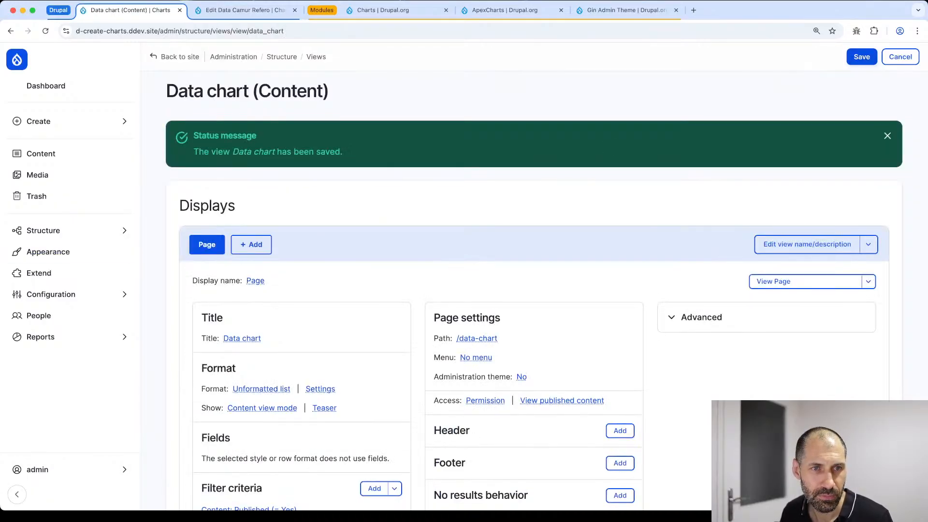
Change the view's row output to Fields and accept the default row style options.
scroll(258, 313, "down", 4)
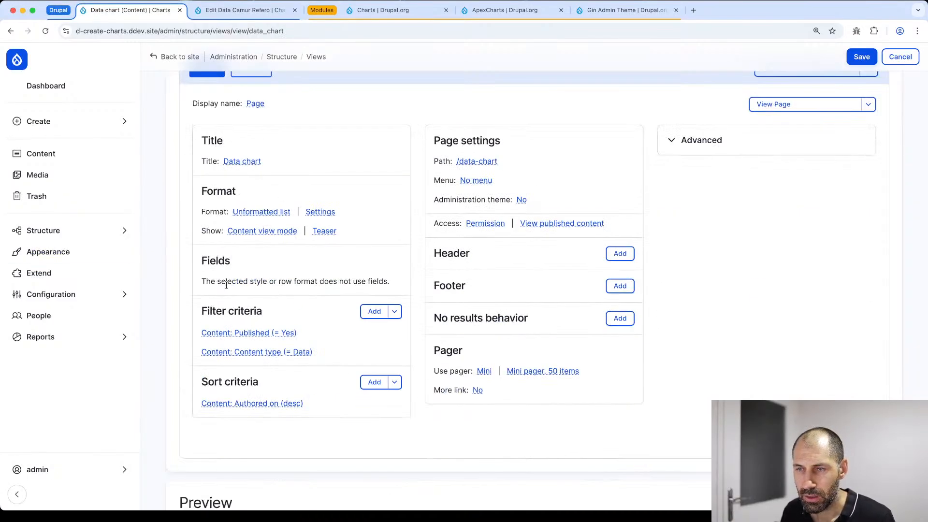
left_click(251, 232)
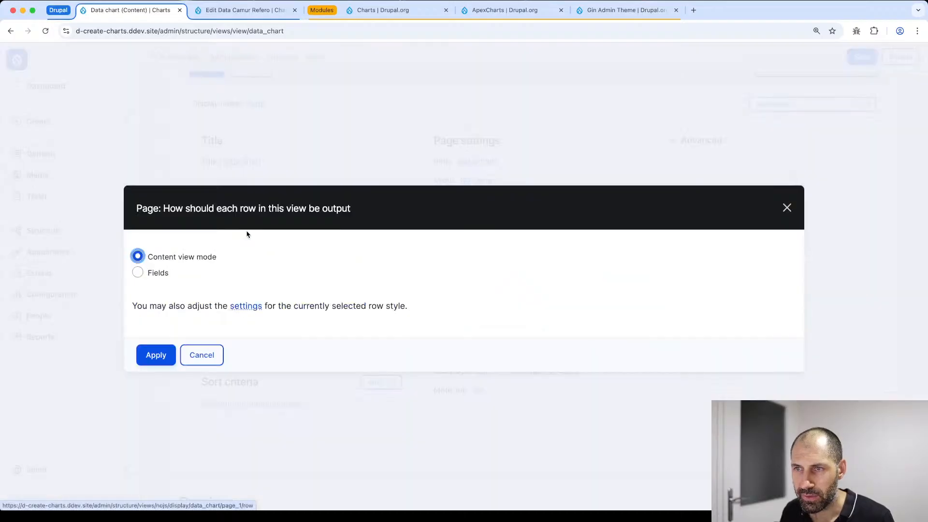
left_click(155, 274)
left_click(154, 355)
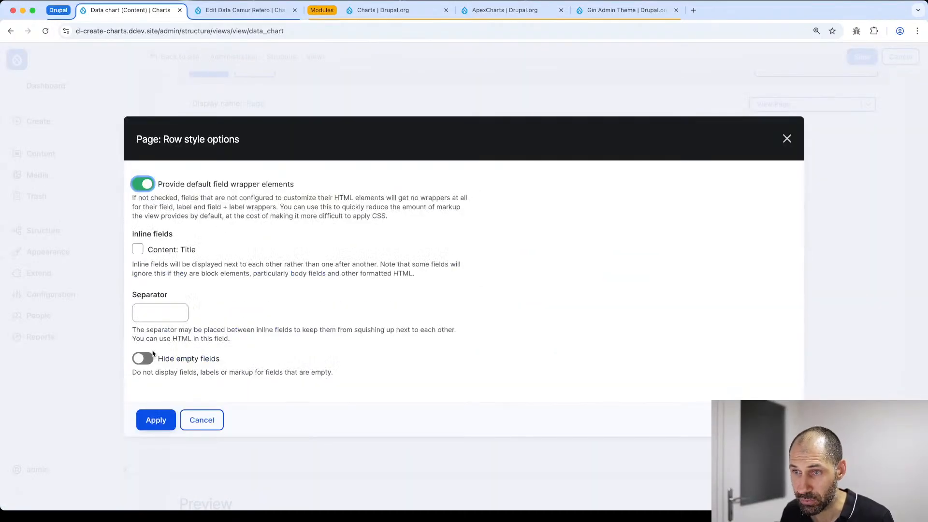
left_click(165, 420)
Add the High and Low content fields to the Data chart view.
left_click(373, 261)
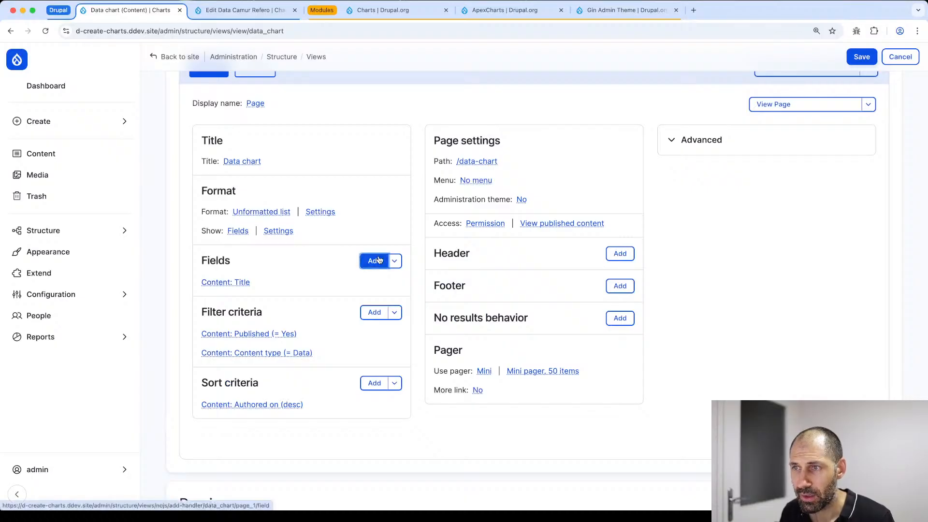
type("high")
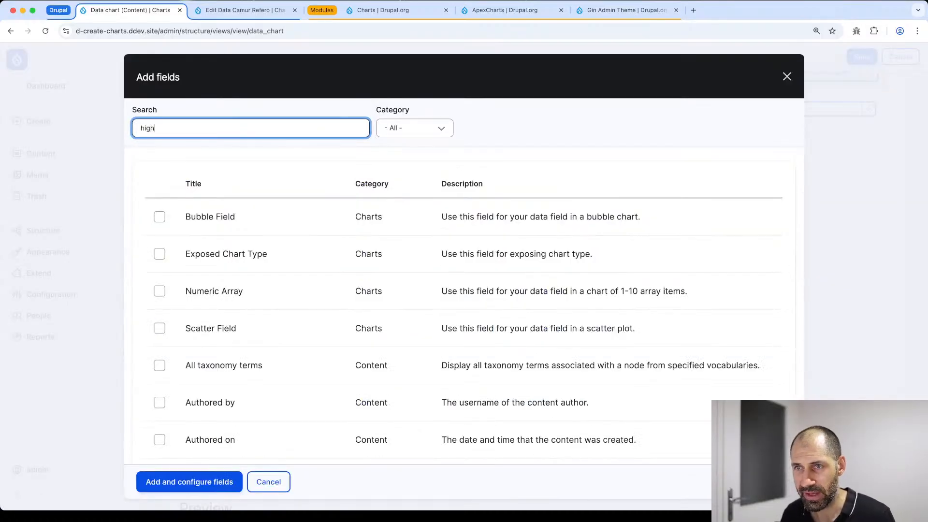
left_click(159, 216)
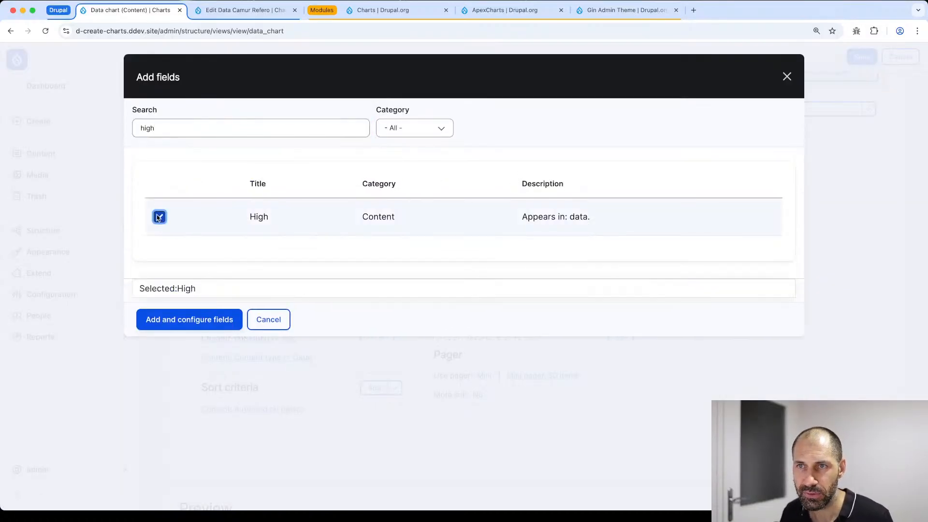
left_click(169, 131)
double_click(168, 131)
type("low")
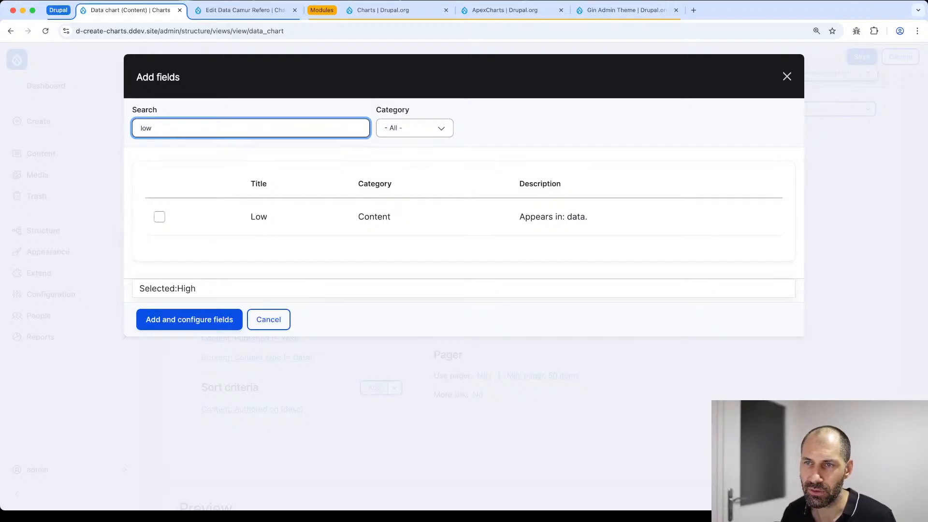
left_click(159, 217)
left_click(187, 320)
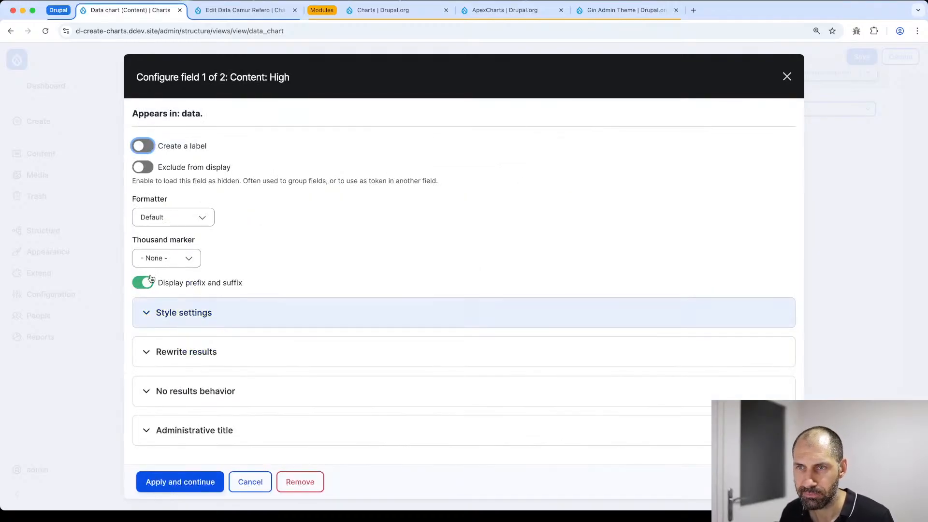
Give the two added fields the labels "High" and "Low", and apply their configuration.
left_click(150, 144)
left_click(169, 186)
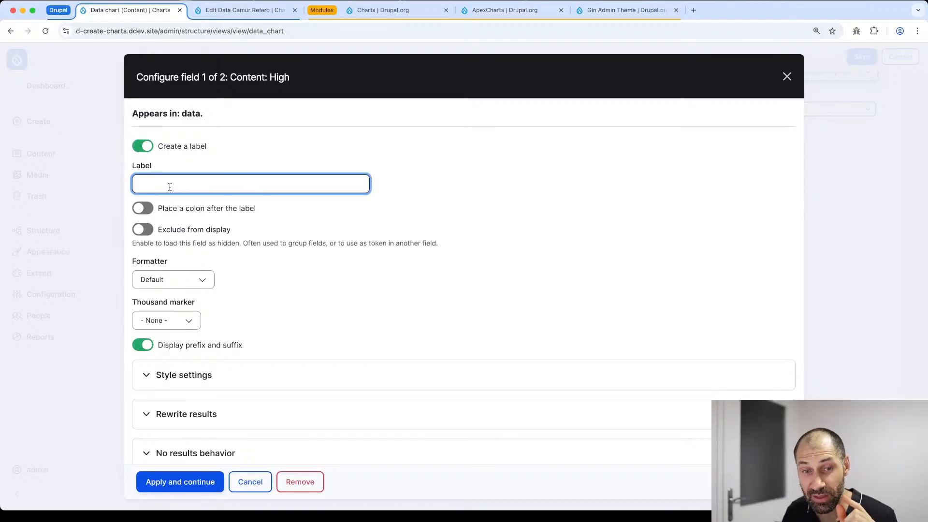
type("High")
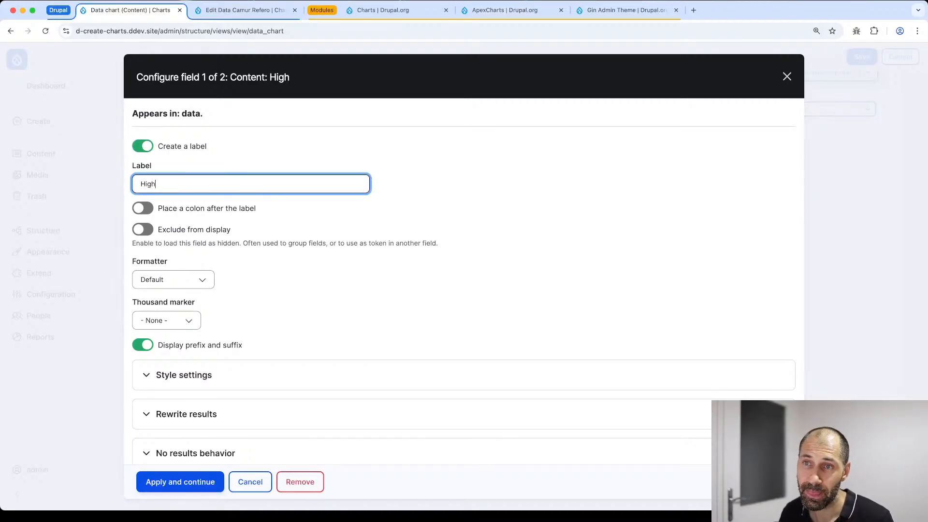
left_click(194, 482)
left_click(143, 146)
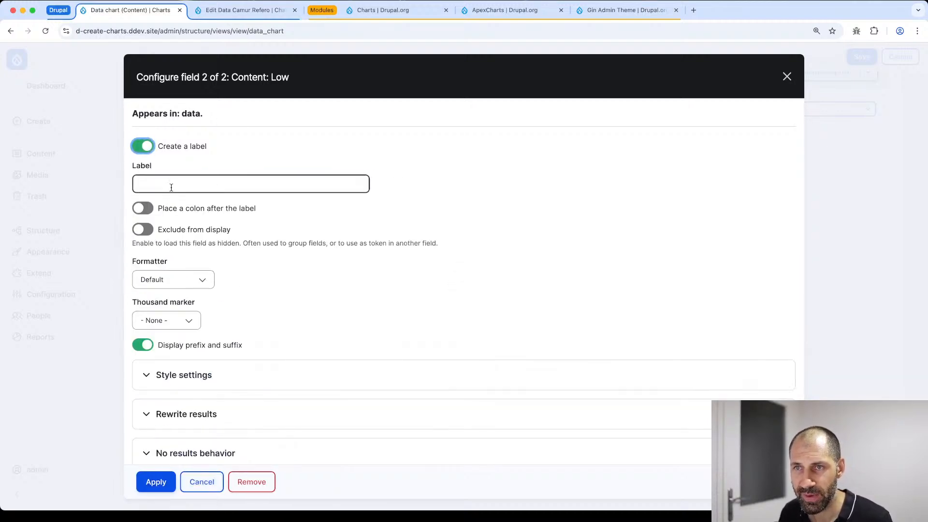
left_click(171, 186)
type("Low")
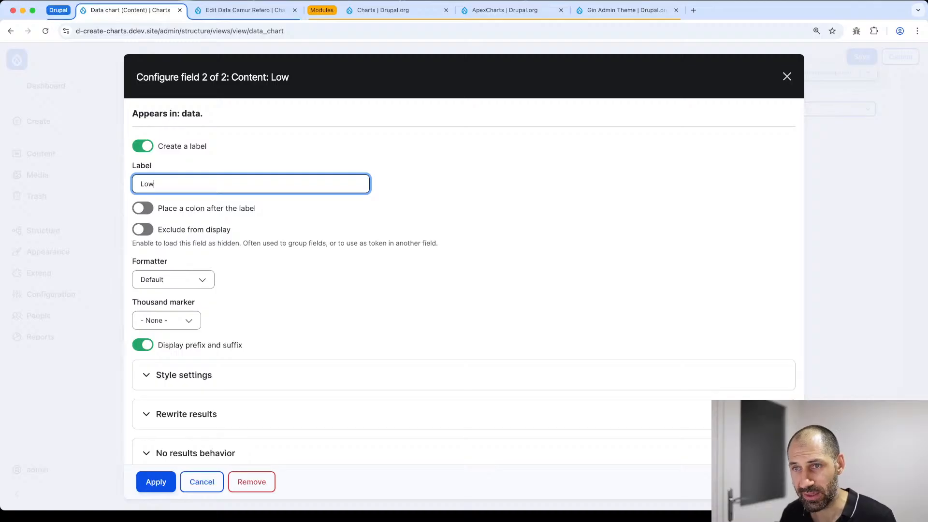
left_click(156, 482)
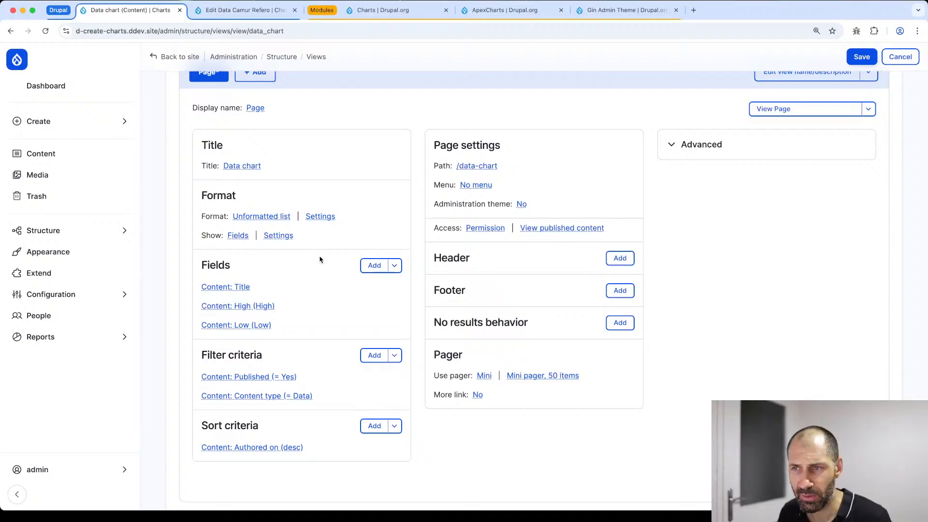
Change the view's format from Unformatted list to Chart.
scroll(322, 260, "down", 10)
scroll(324, 263, "down", 4)
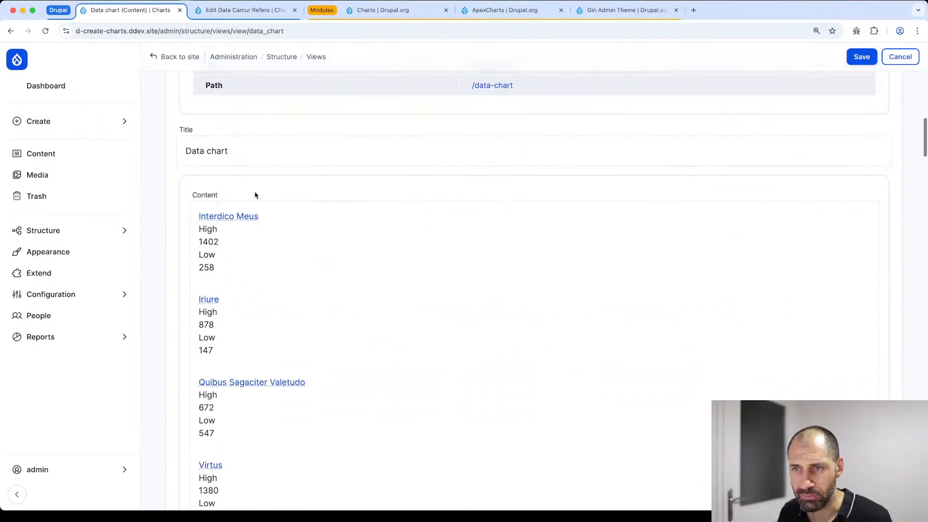
scroll(256, 392, "up", 14)
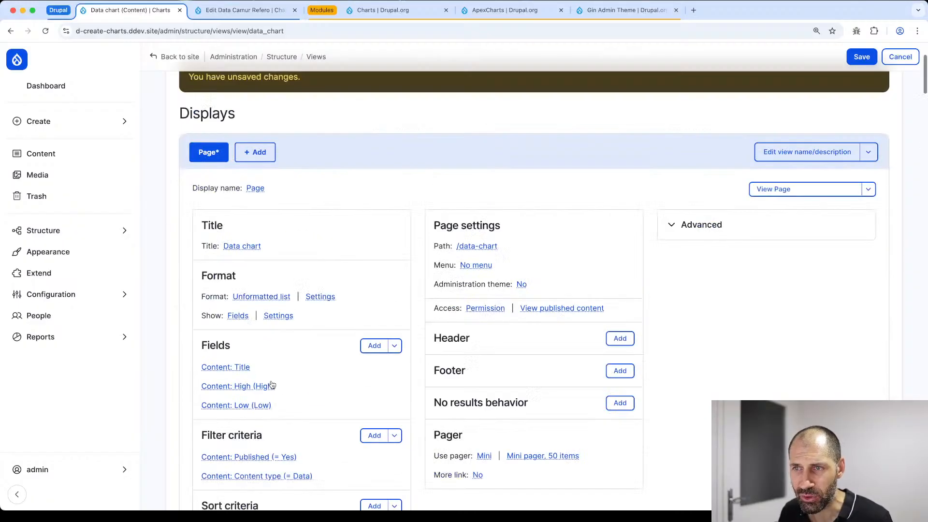
left_click(259, 333)
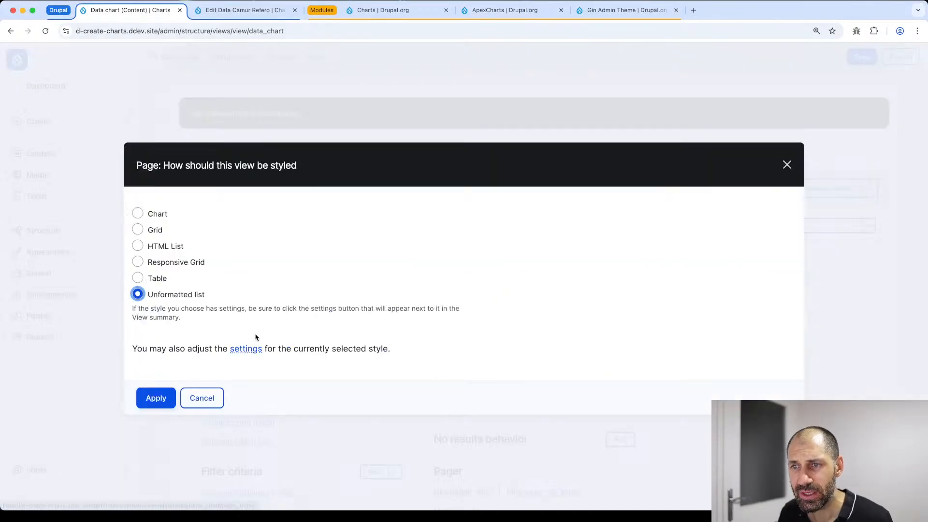
left_click(156, 215)
left_click(150, 401)
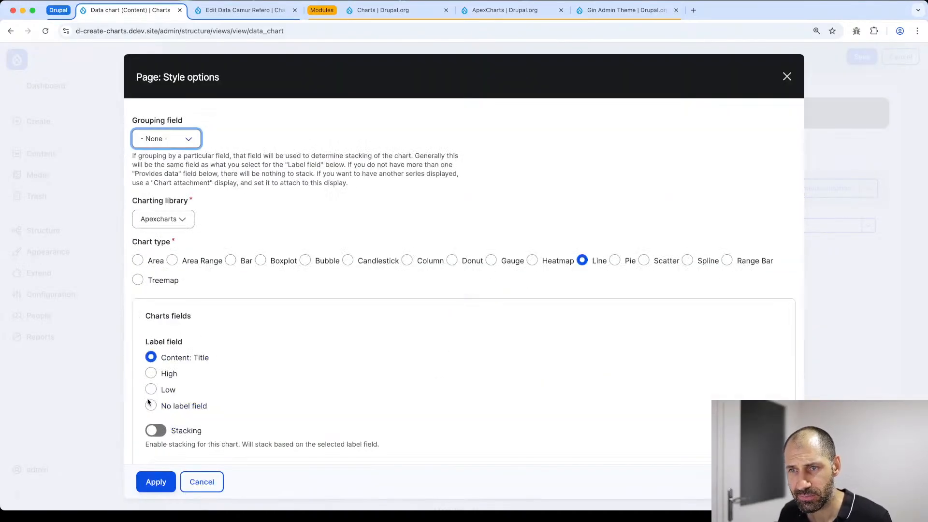
Place Low above High in the chart fields and make both fields provide data.
scroll(169, 382, "down", 5)
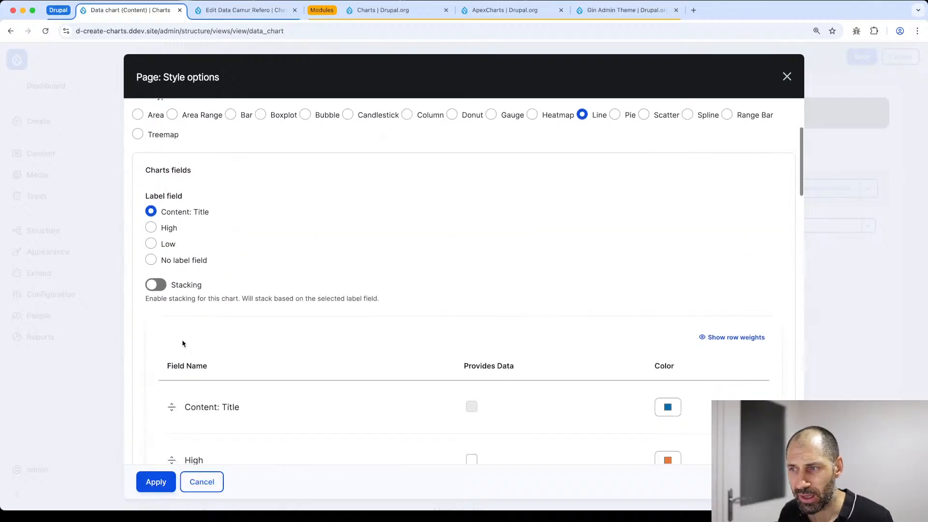
scroll(184, 339, "down", 2)
scroll(187, 321, "up", 3)
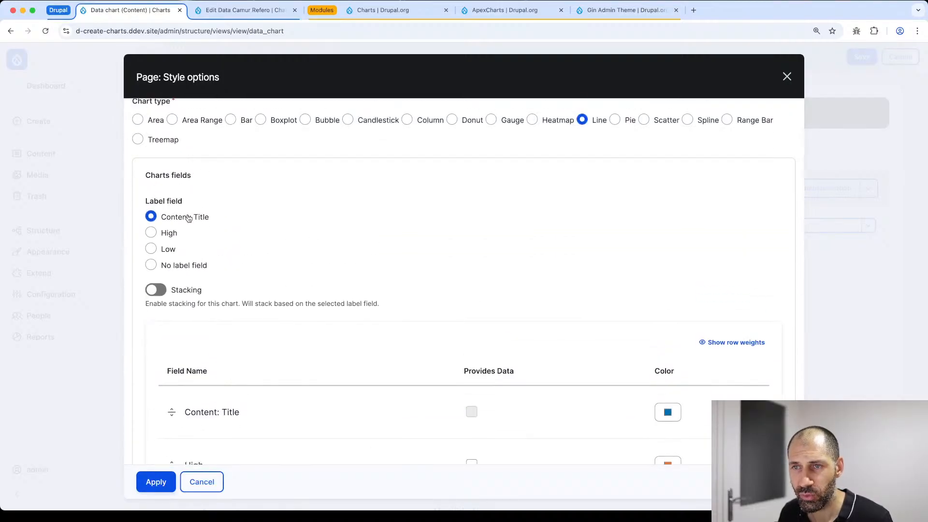
scroll(276, 251, "down", 1)
scroll(275, 249, "down", 2)
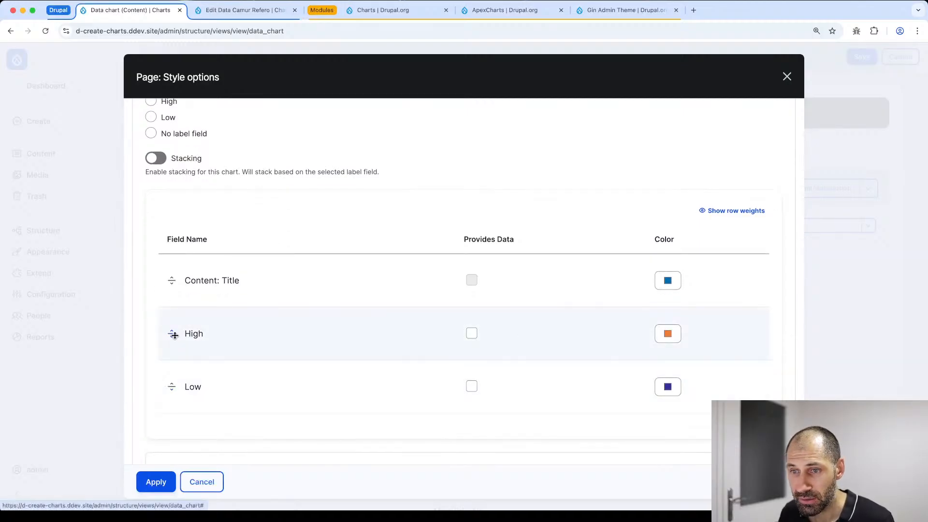
left_click_drag(174, 332, 173, 380)
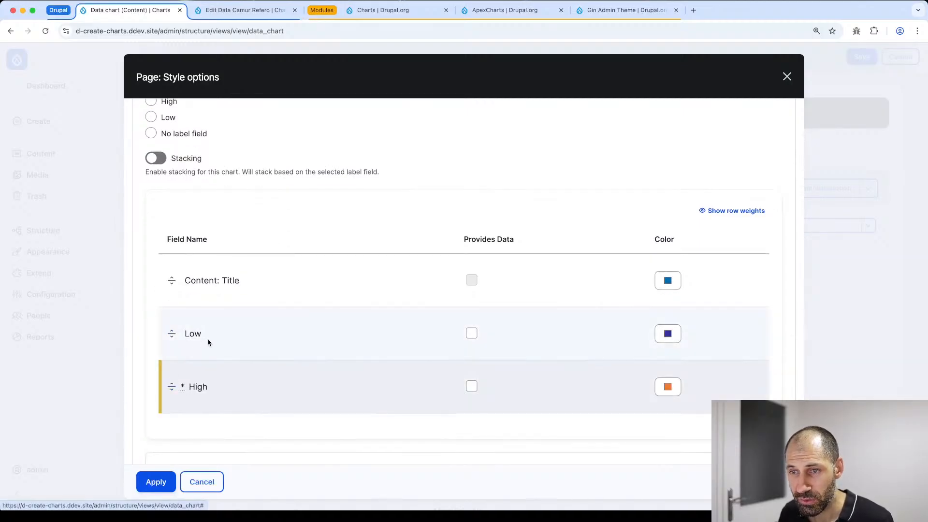
left_click(473, 334)
scroll(508, 366, "down", 6)
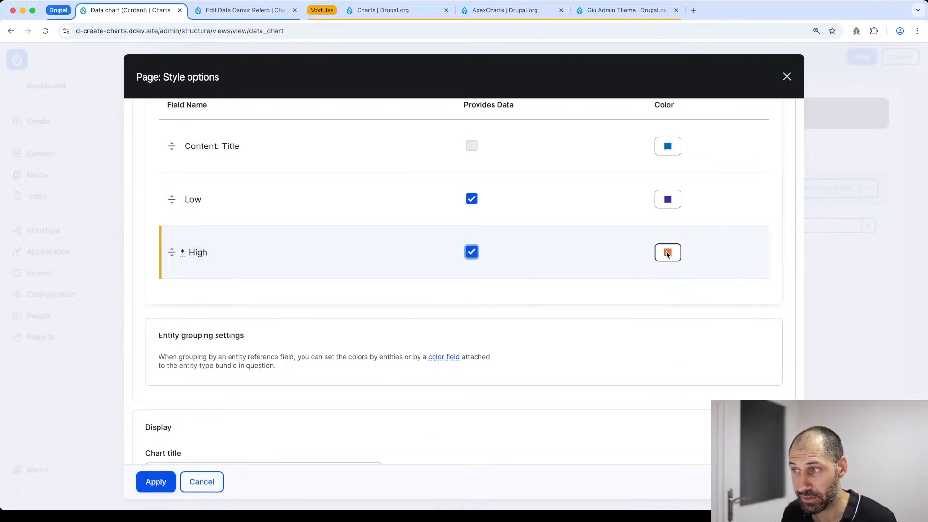
Set the High series color to orange with RGB 235, 103, 20, and the Low series color to dark blue.
left_click(667, 255)
left_click_drag(744, 311, 766, 270)
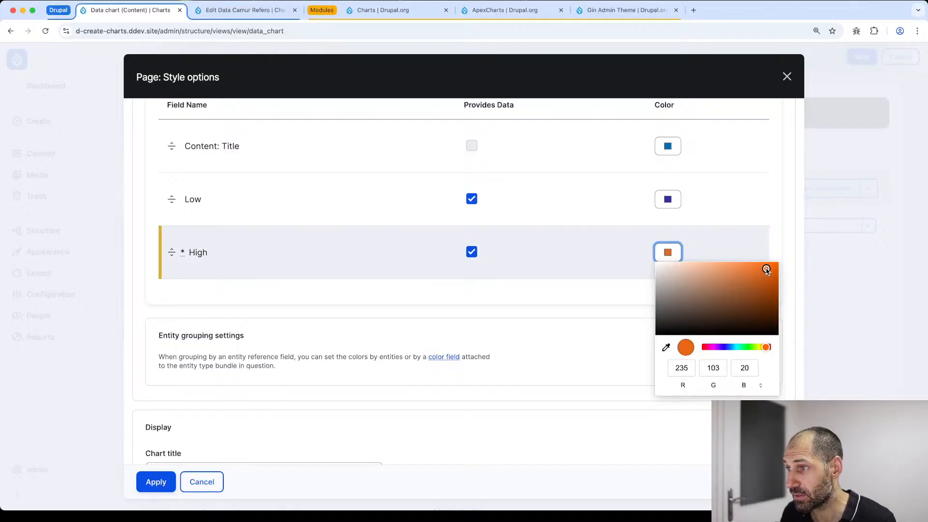
left_click(668, 199)
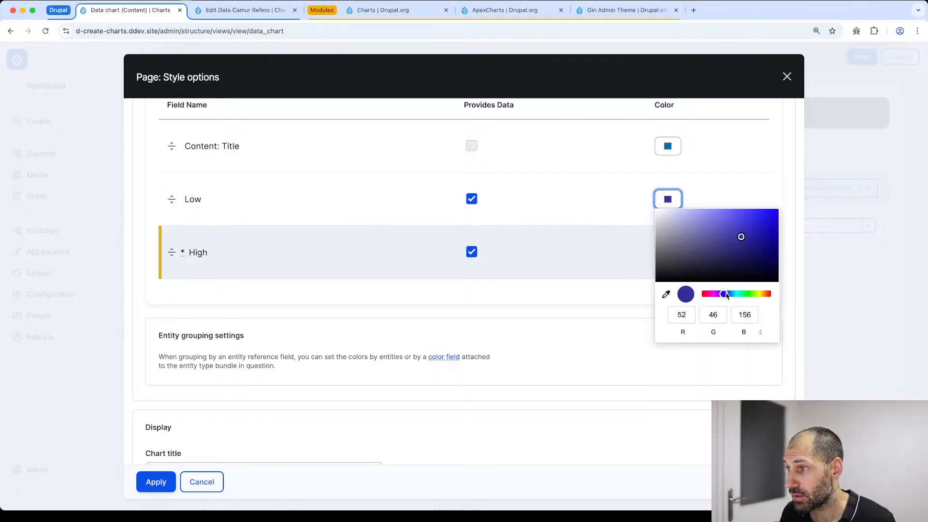
left_click_drag(726, 295, 698, 294)
left_click(715, 175)
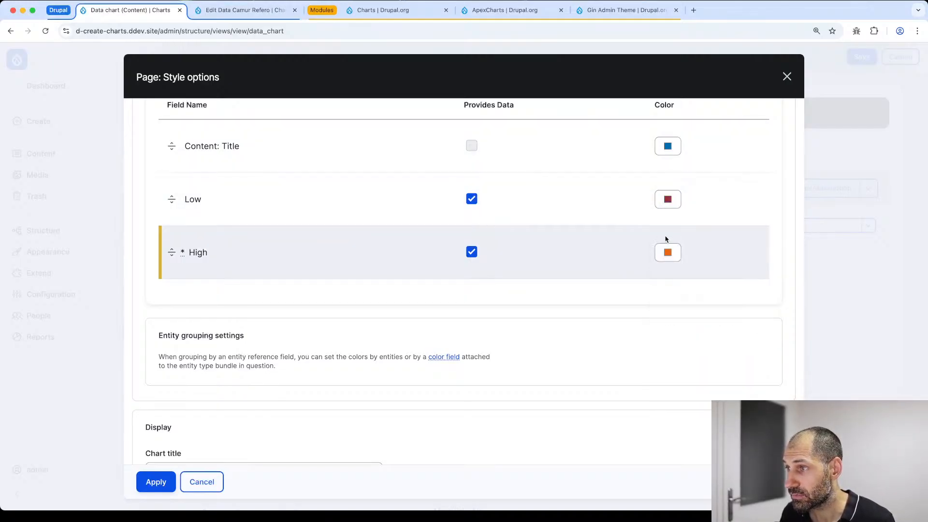
left_click(668, 199)
left_click_drag(704, 296, 725, 295)
left_click(713, 193)
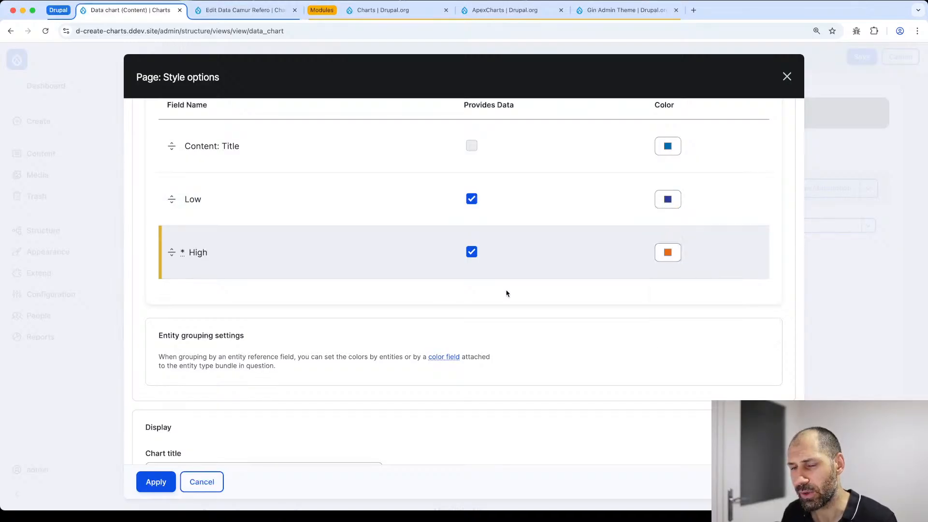
Title the chart "Data chart", enable data labels and data markers, and apply the style options.
scroll(286, 360, "down", 2)
left_click(223, 384)
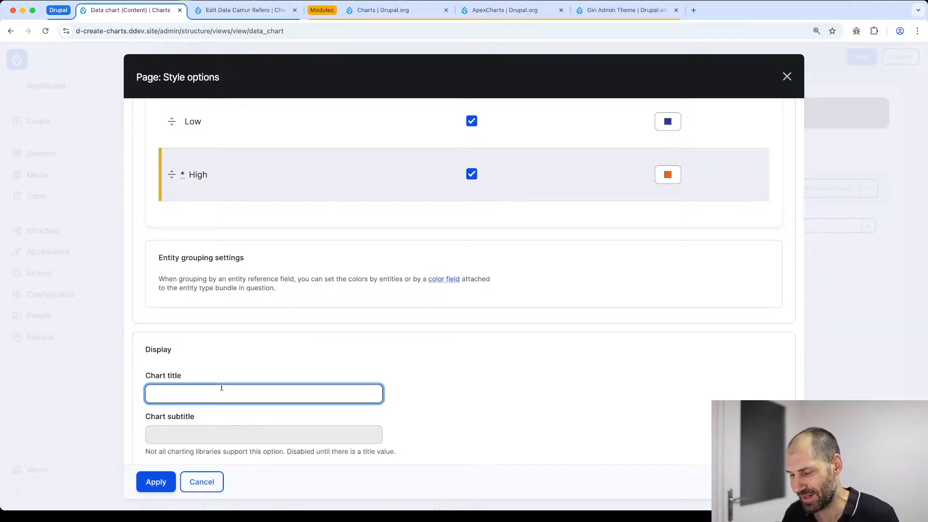
type("Data chart")
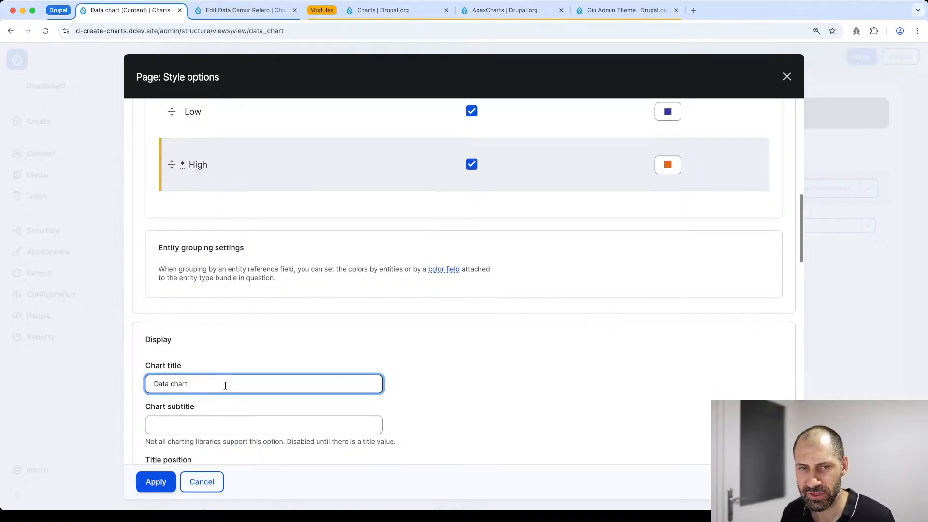
scroll(224, 386, "down", 5)
left_click(156, 340)
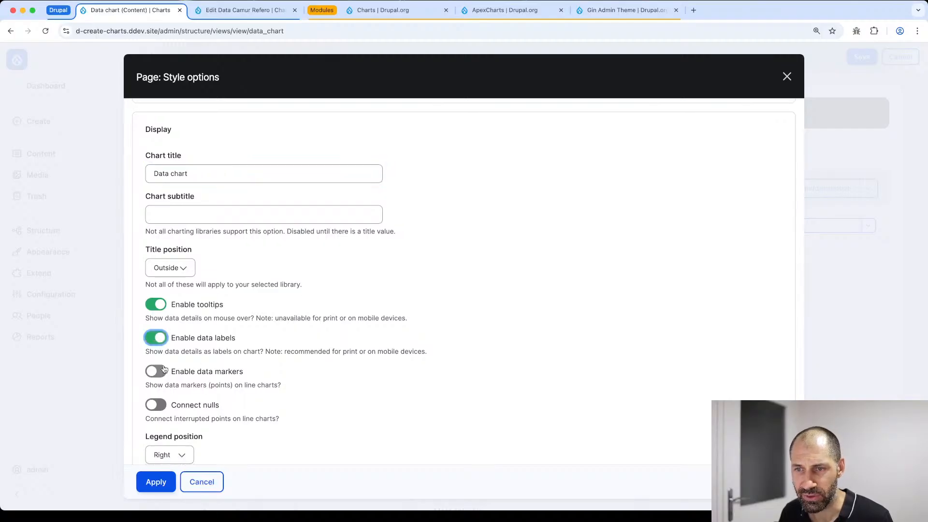
left_click(155, 371)
scroll(241, 381, "down", 2)
left_click(152, 484)
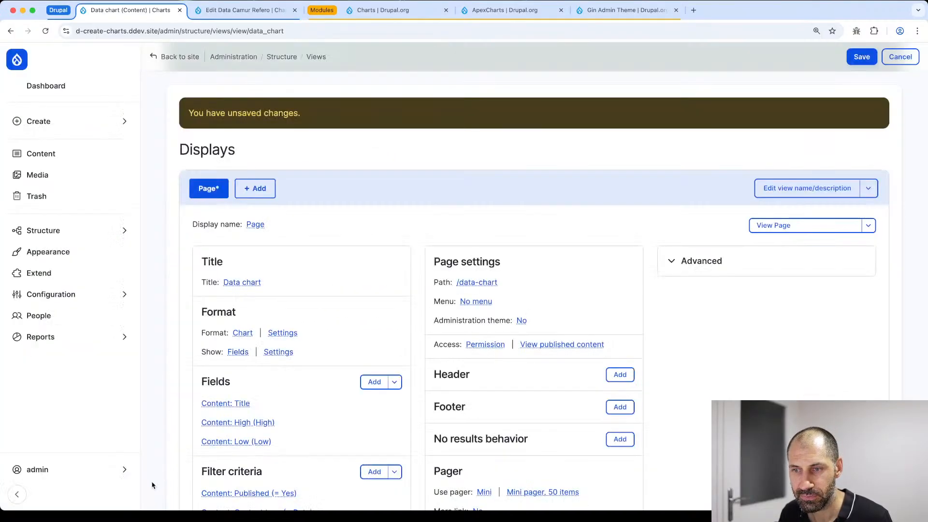
Examine the High and Low lines, data labels and pager in the view's chart preview.
scroll(207, 353, "down", 15)
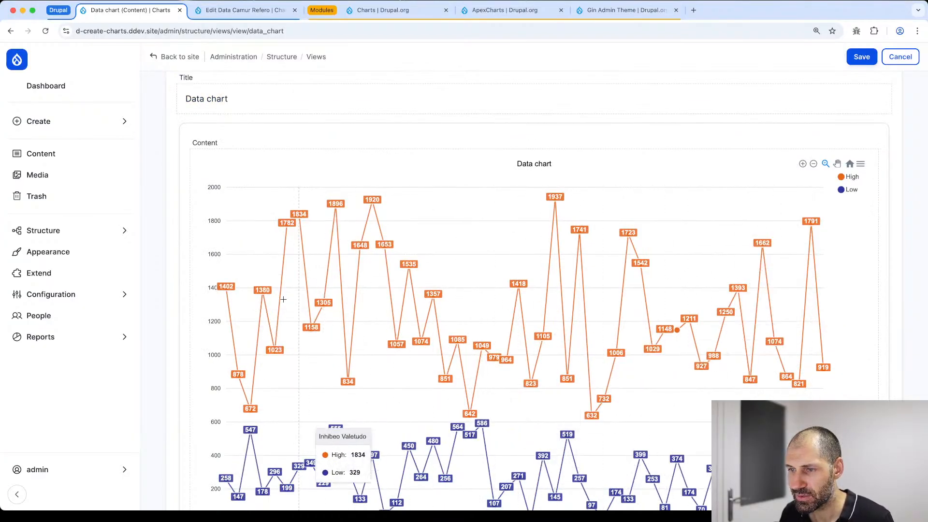
scroll(169, 331, "down", 1)
scroll(169, 331, "down", 3)
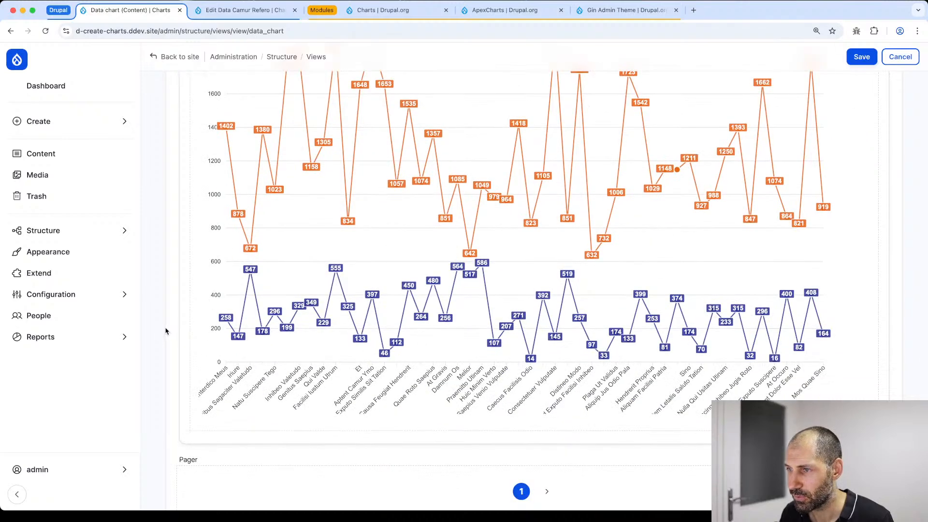
scroll(304, 271, "up", 1)
scroll(171, 236, "up", 6)
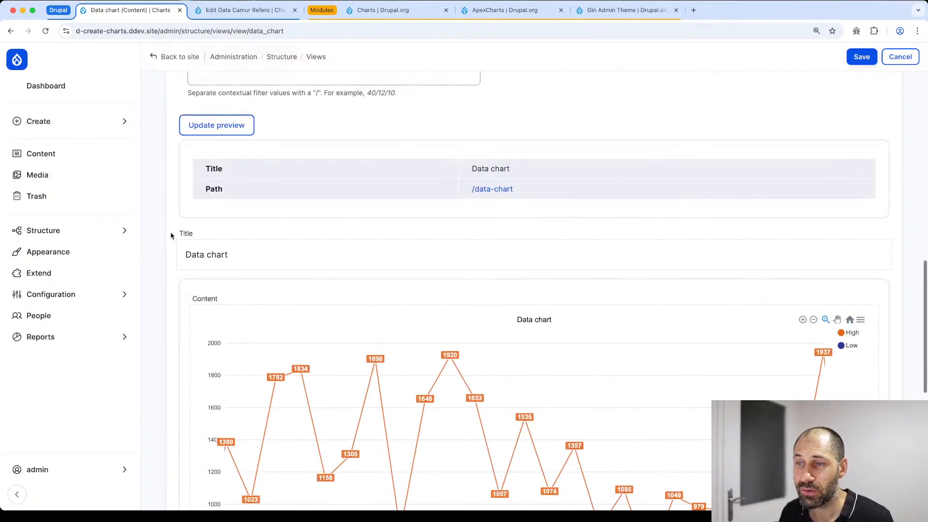
scroll(172, 236, "up", 5)
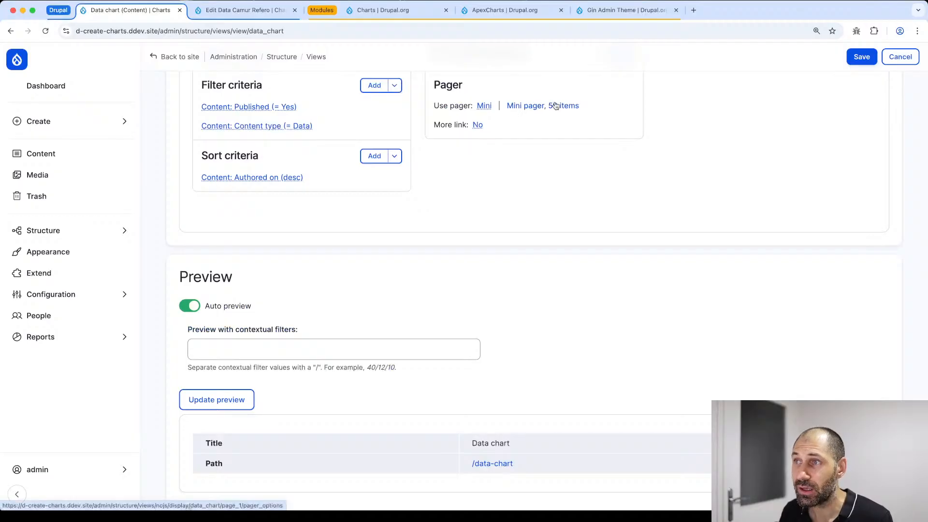
left_click(556, 105)
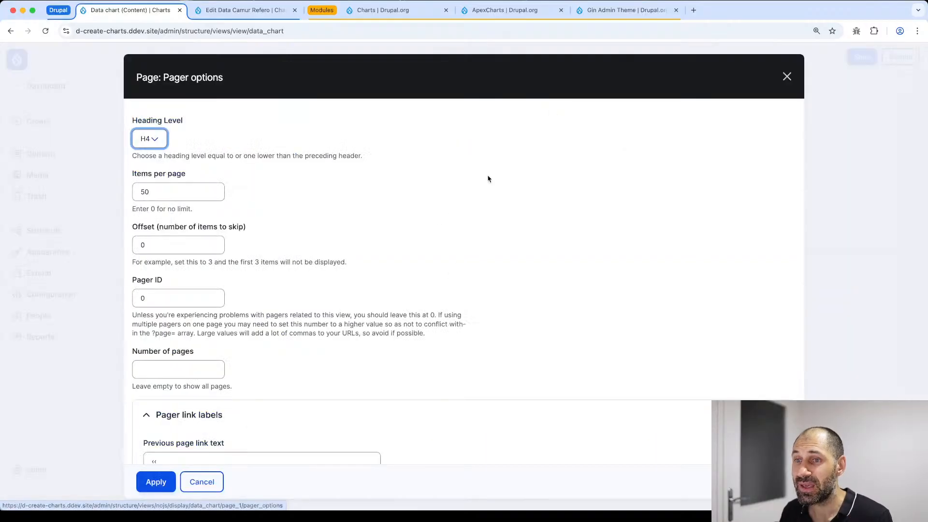
double_click(177, 190)
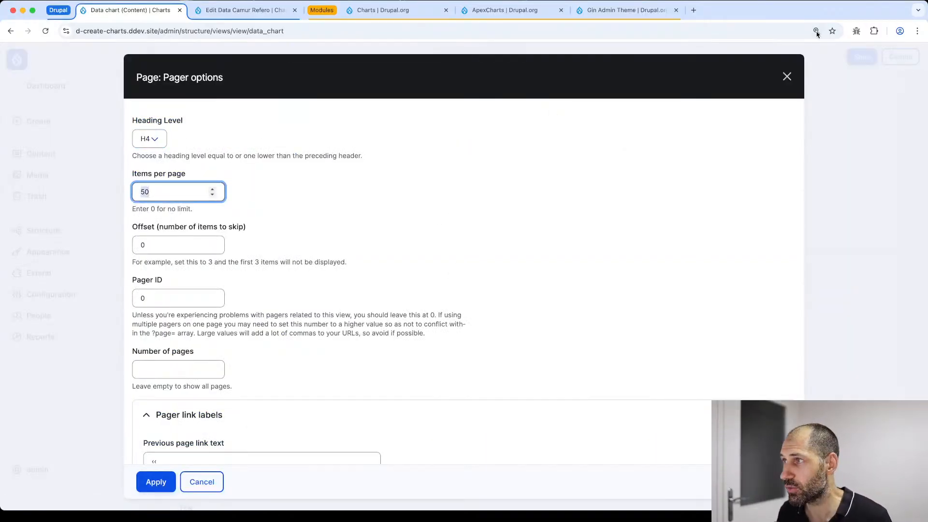
left_click(786, 76)
Set the page's pager to display all items and check the chart preview.
left_click(482, 312)
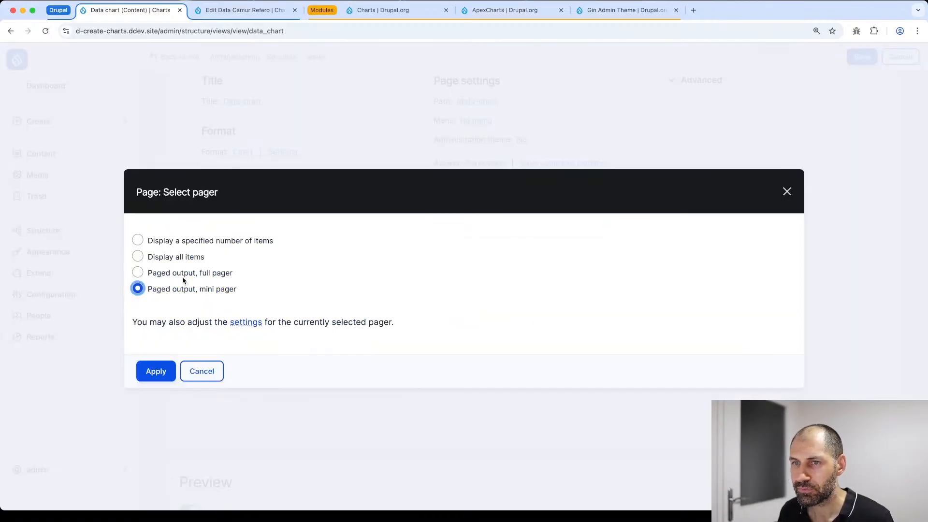
left_click(161, 259)
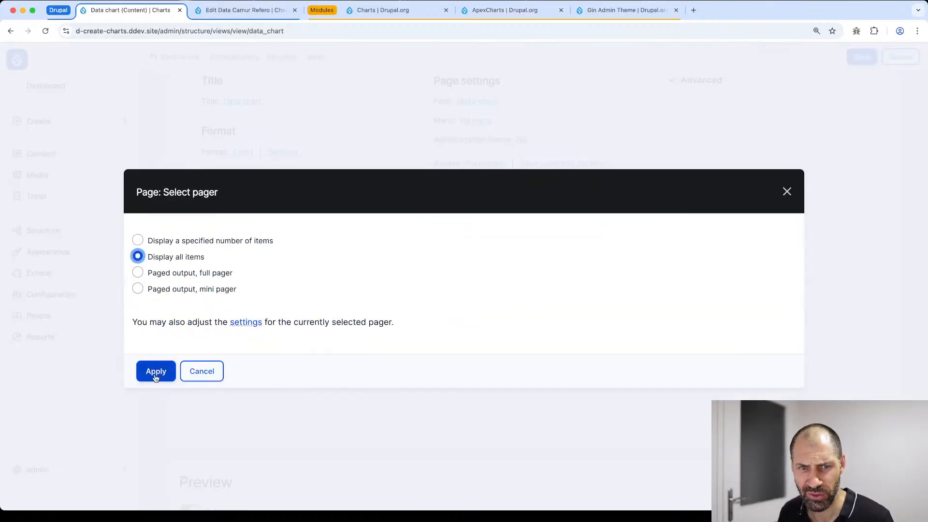
left_click(156, 374)
left_click(155, 342)
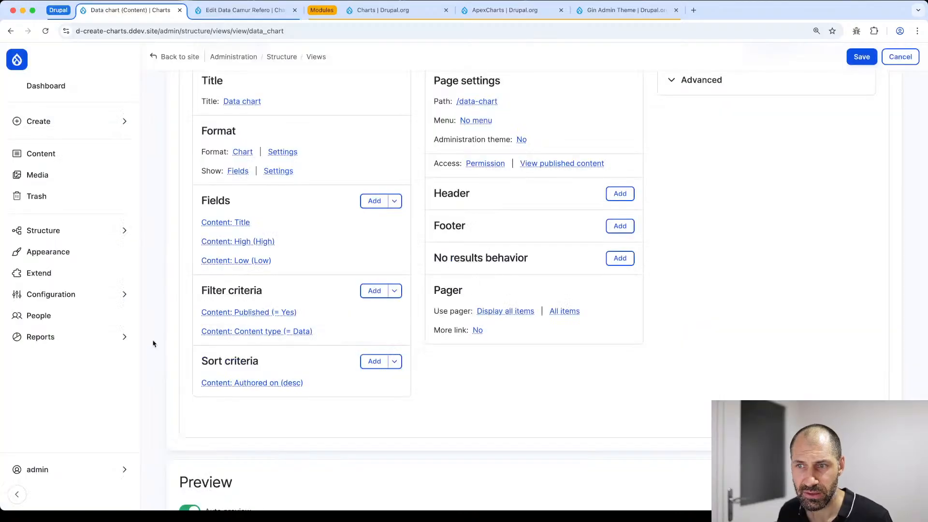
scroll(145, 343, "down", 10)
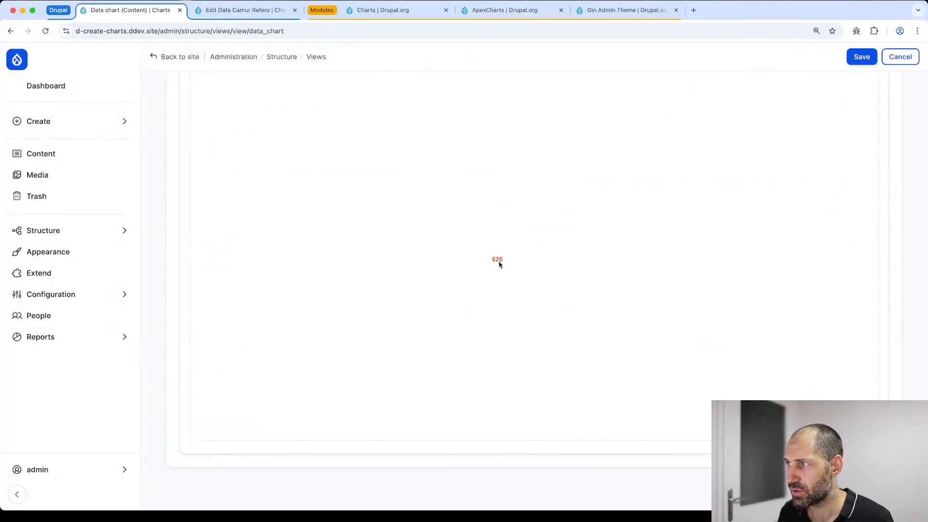
scroll(496, 267, "up", 10)
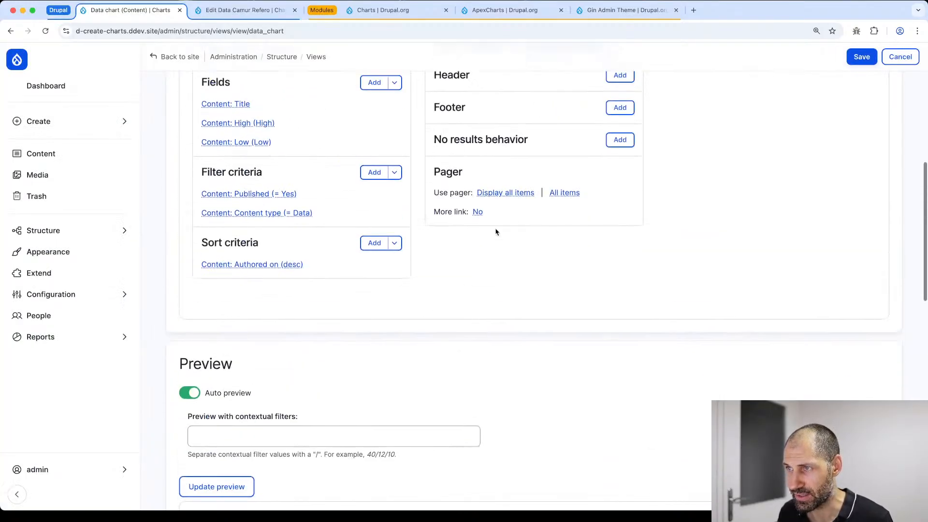
left_click(525, 193)
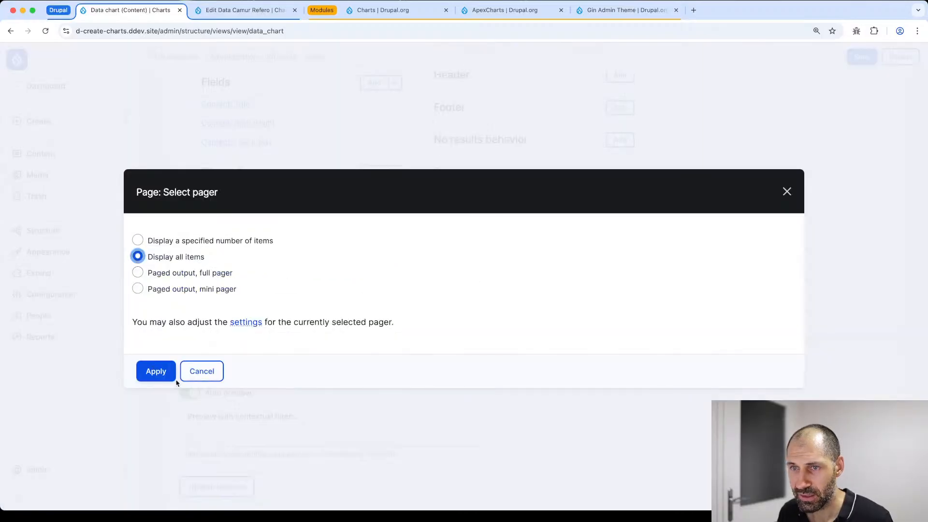
left_click(201, 377)
left_click(562, 193)
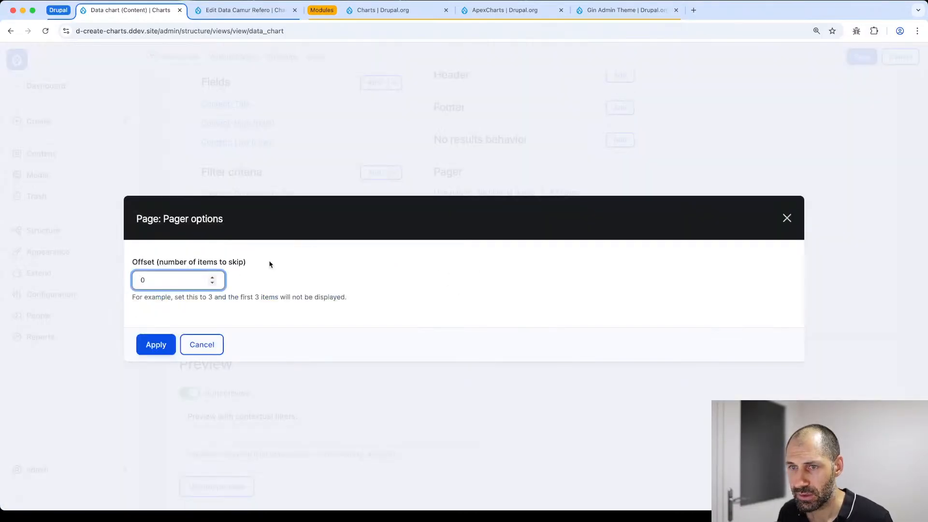
left_click(202, 344)
Set the page's pager to display a specified number of items, with 50 items per page.
left_click(492, 194)
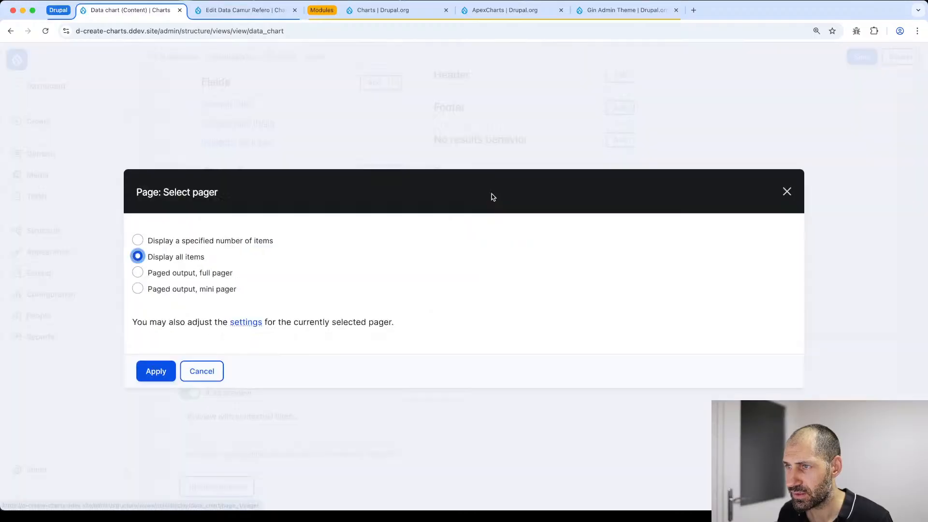
left_click(208, 242)
left_click(156, 372)
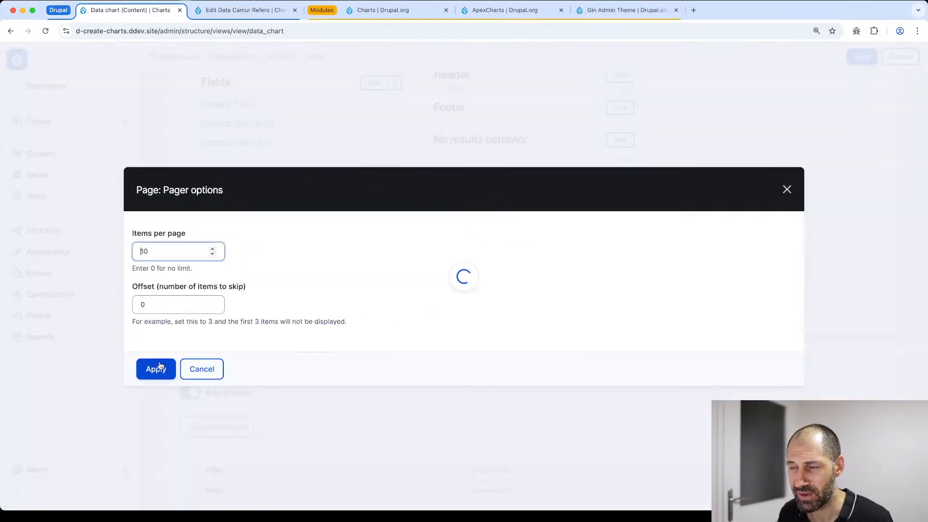
double_click(156, 247)
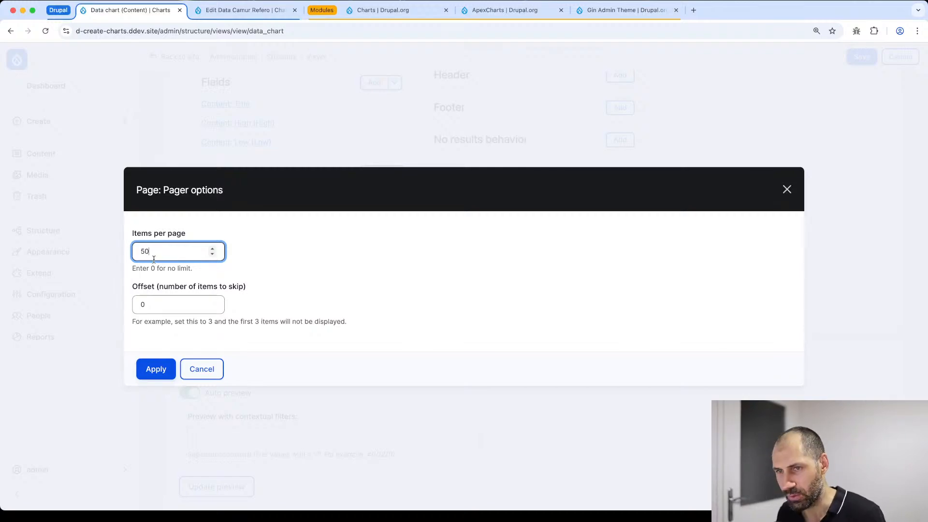
left_click(152, 373)
Check the High and Low lines in the chart preview and save the view.
scroll(541, 303, "down", 10)
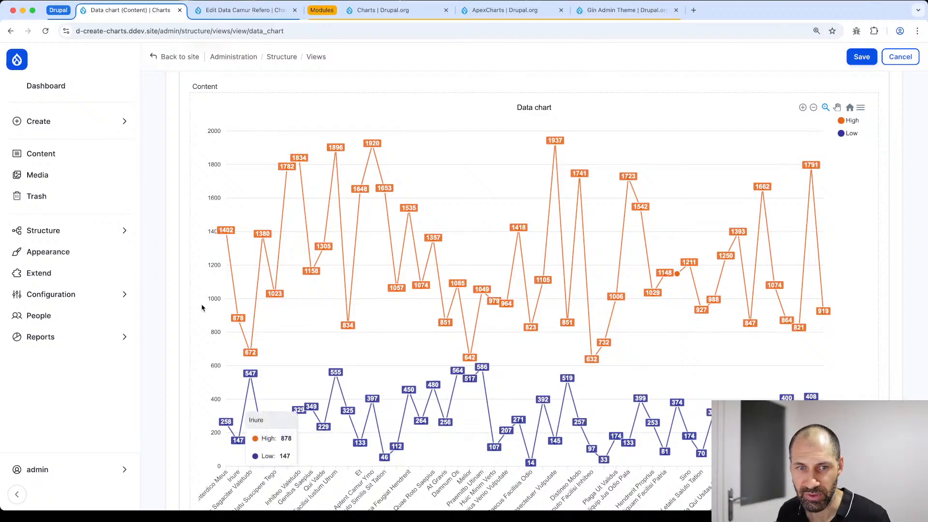
scroll(202, 310, "up", 12)
left_click(860, 57)
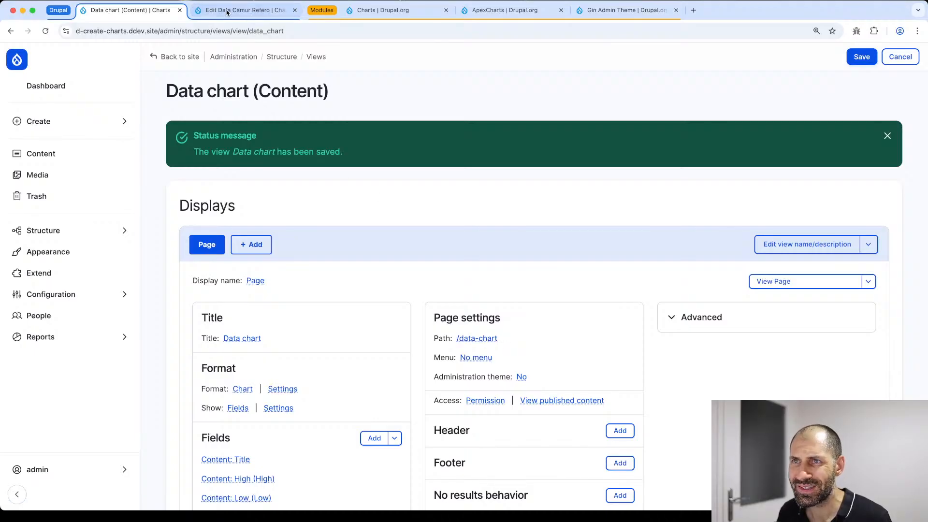
Open the site in a new browser tab and go to its /data-chart page.
left_click(22, 60, "super")
left_click(317, 13)
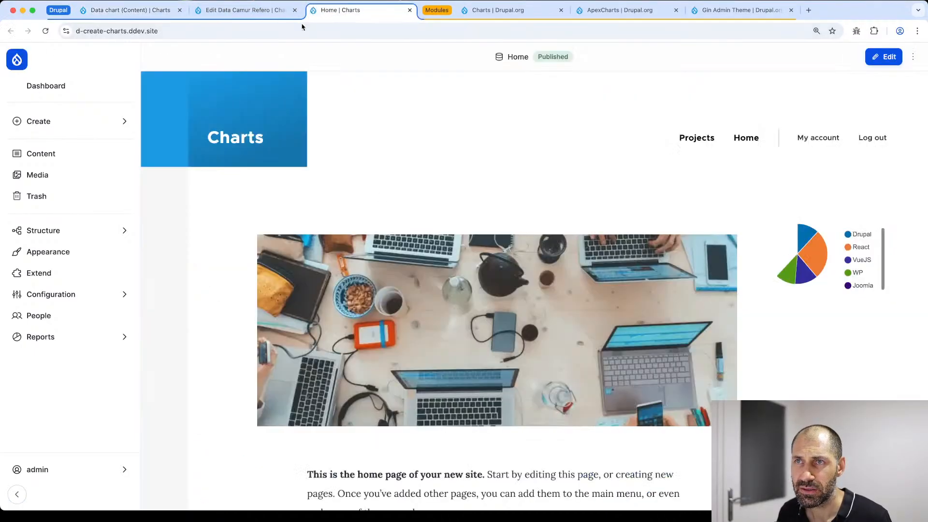
left_click(319, 30)
type("/dat")
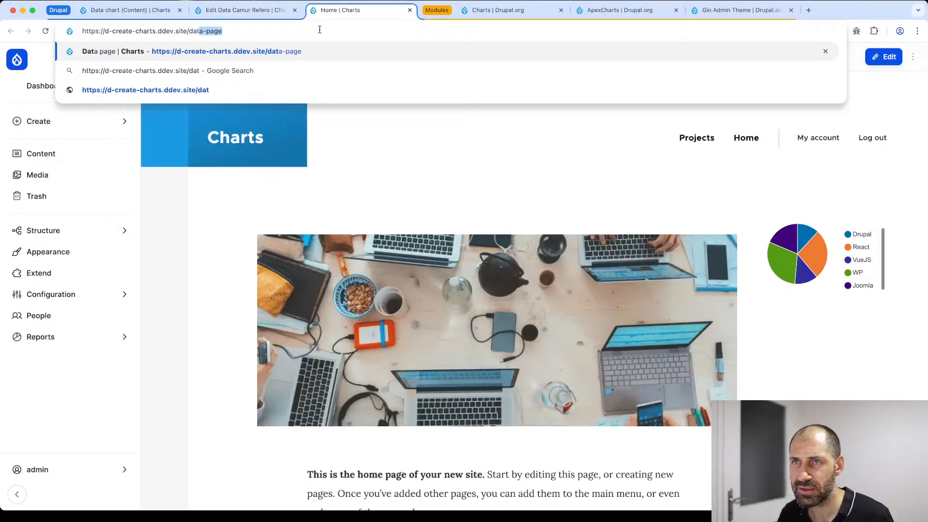
type("a-chart")
key("Return")
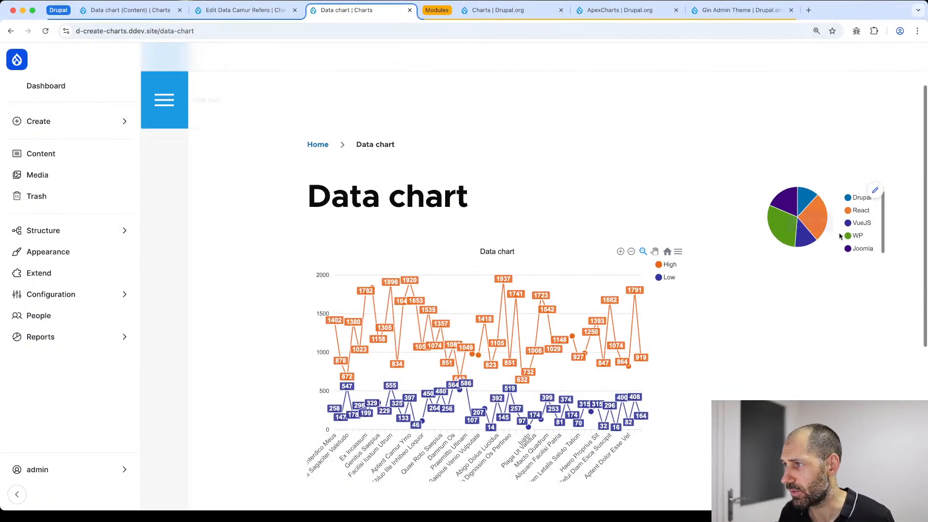
Examine the Data chart on the published page, zooming in on its data points and back out to the full range.
mouse_move(875, 193)
scroll(874, 189, "down", 2)
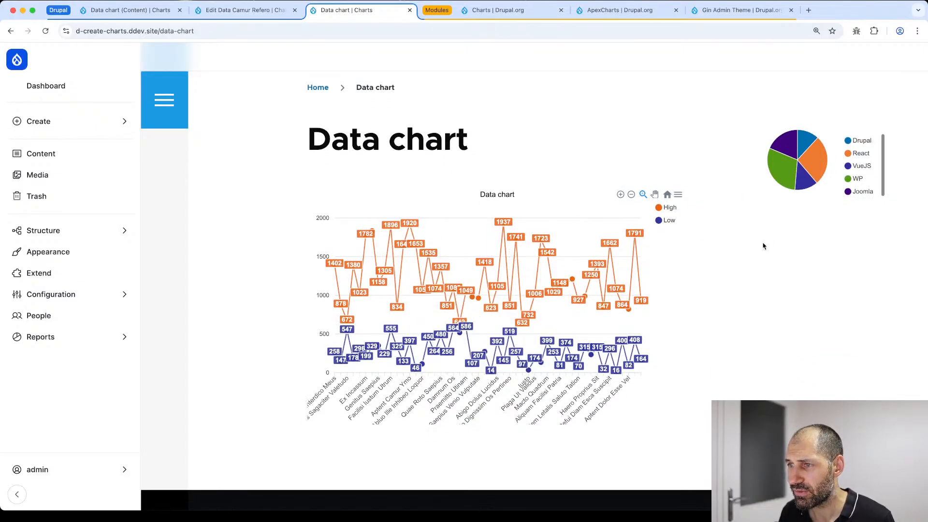
scroll(765, 247, "down", 3)
scroll(638, 187, "up", 1)
scroll(435, 180, "down", 1)
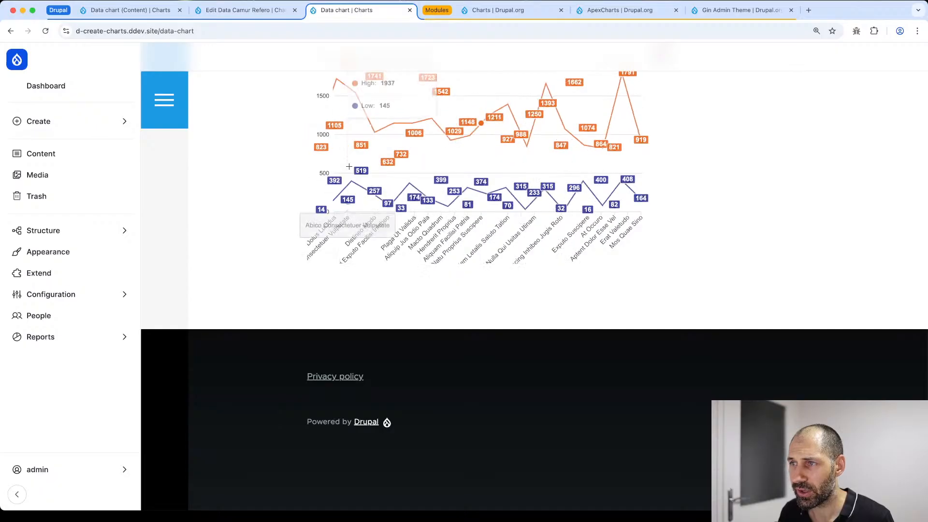
scroll(251, 177, "up", 2)
scroll(421, 176, "up", 1)
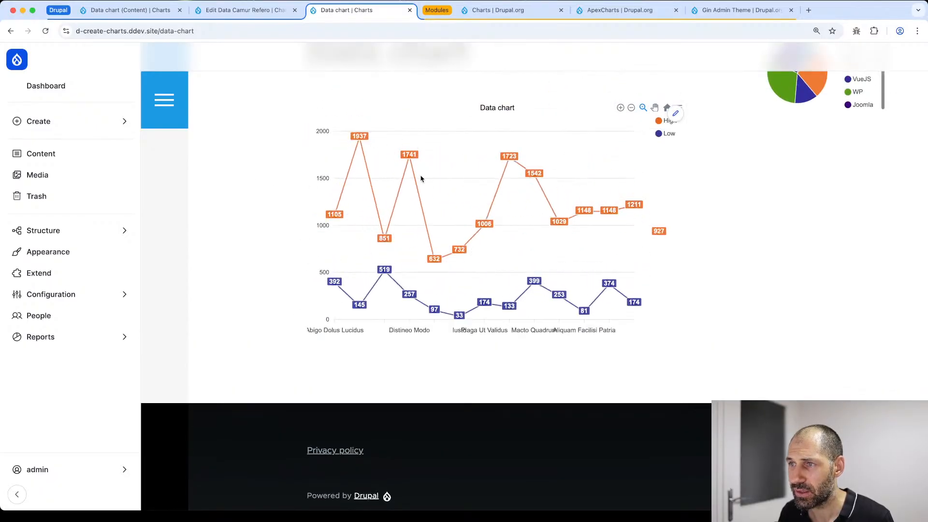
scroll(428, 178, "down", 2)
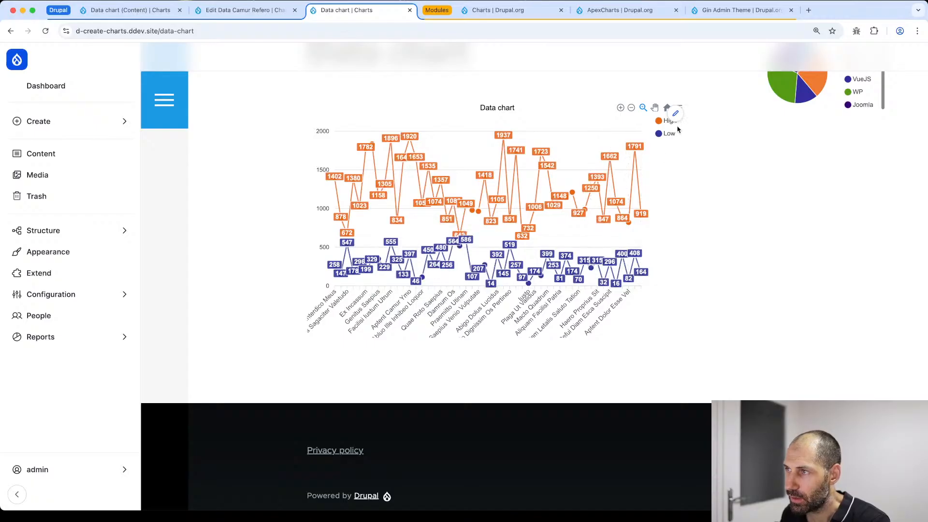
Toggle the Low series off and on in the chart legend and inspect the High and Low values of individual points.
left_click(659, 129)
left_click(660, 134)
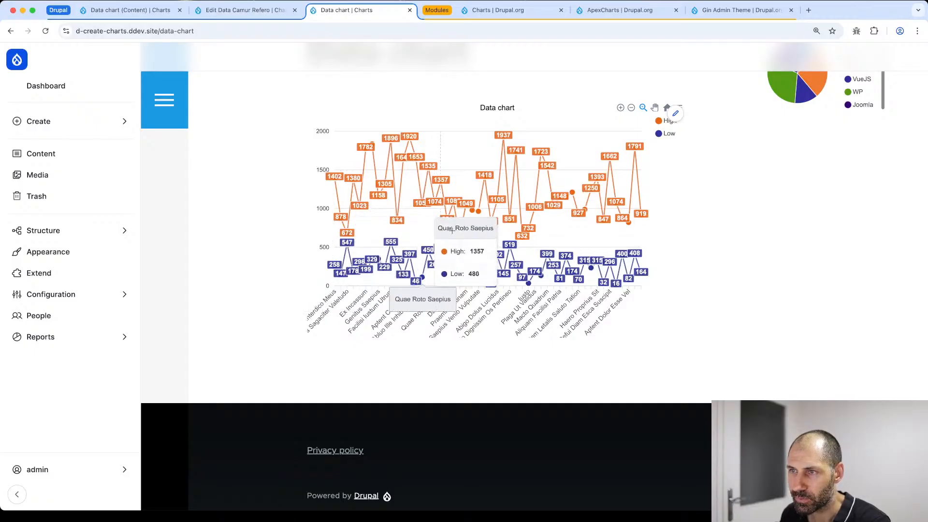
scroll(699, 243, "up", 2)
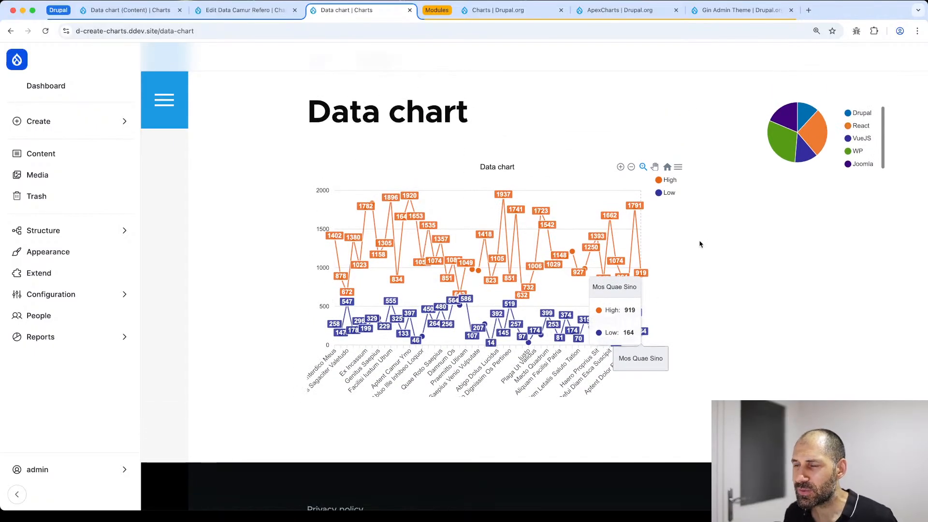